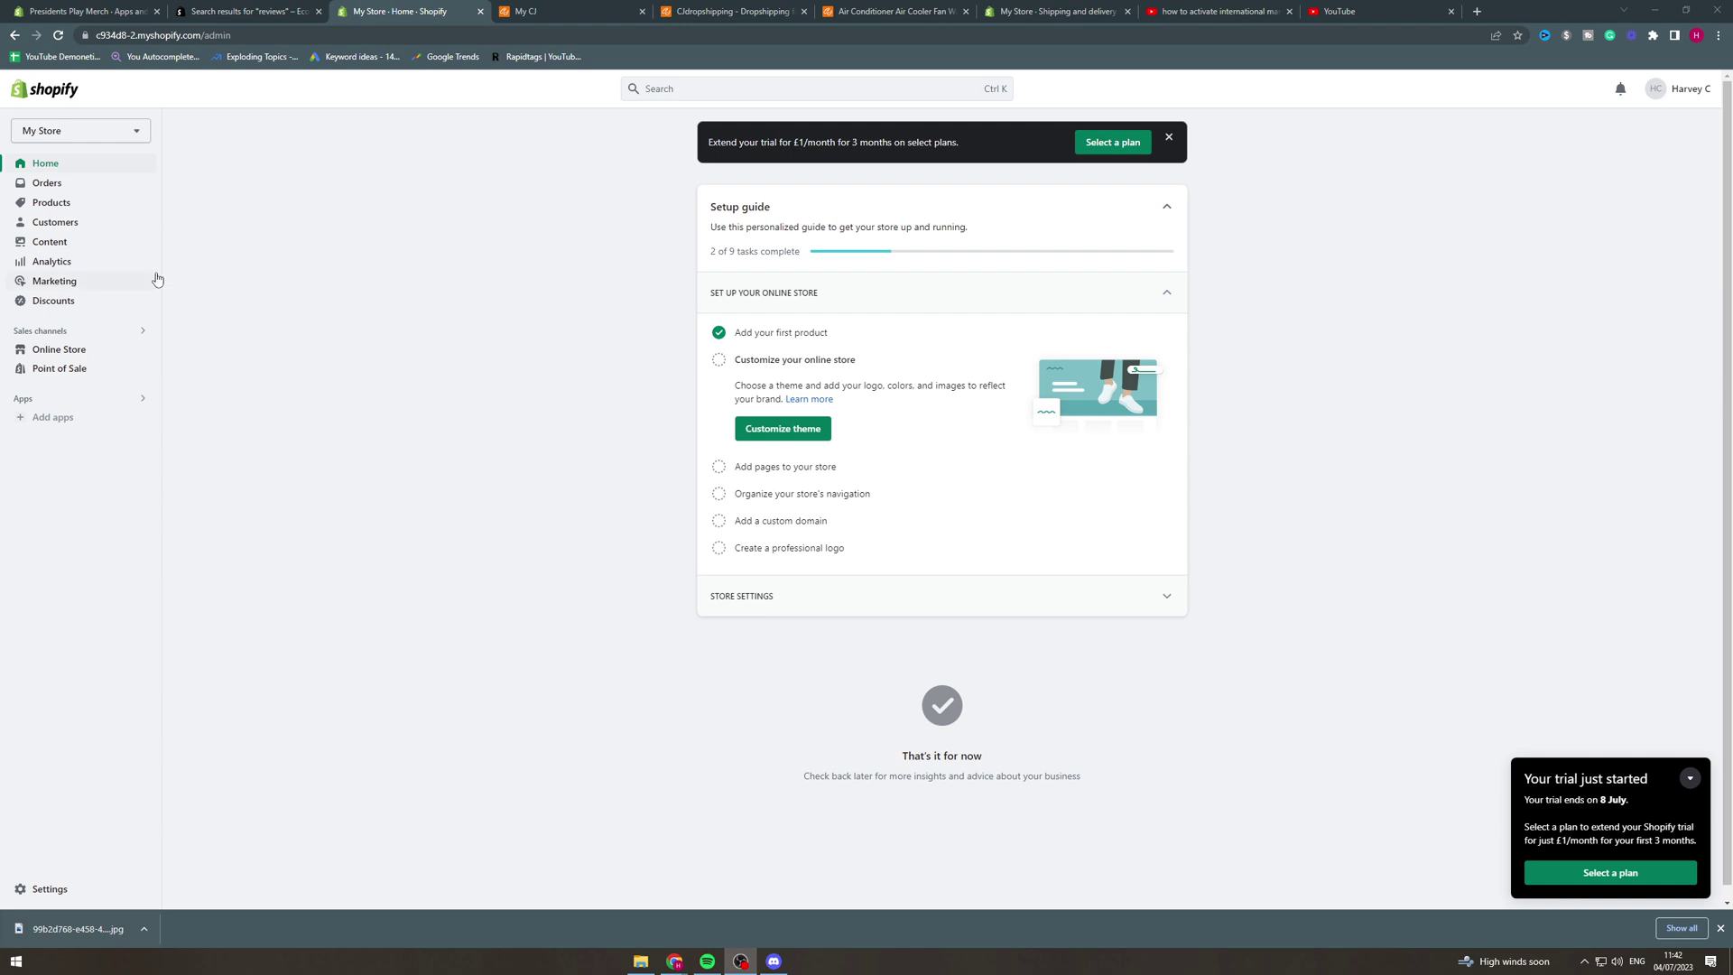
Close Chrome's download bar so the Shopify admin home fills the window
click(1720, 928)
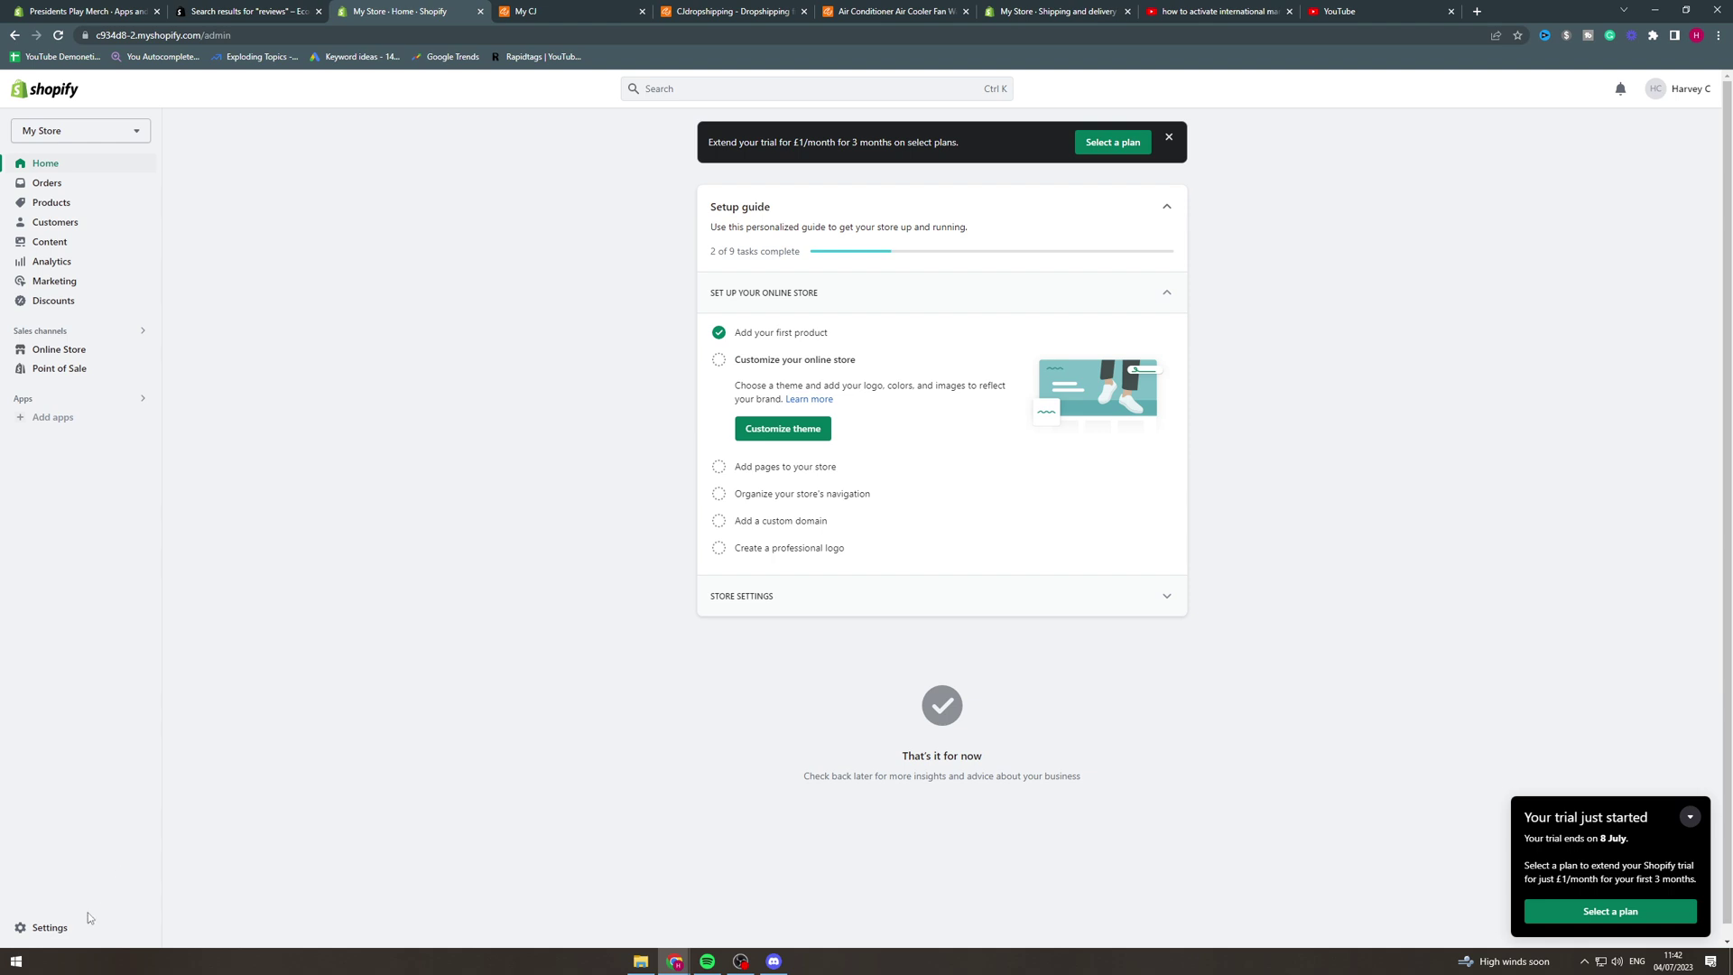
Go to Settings > Markets, listing United Kingdom as primary with European Union and International inactive
click(40, 928)
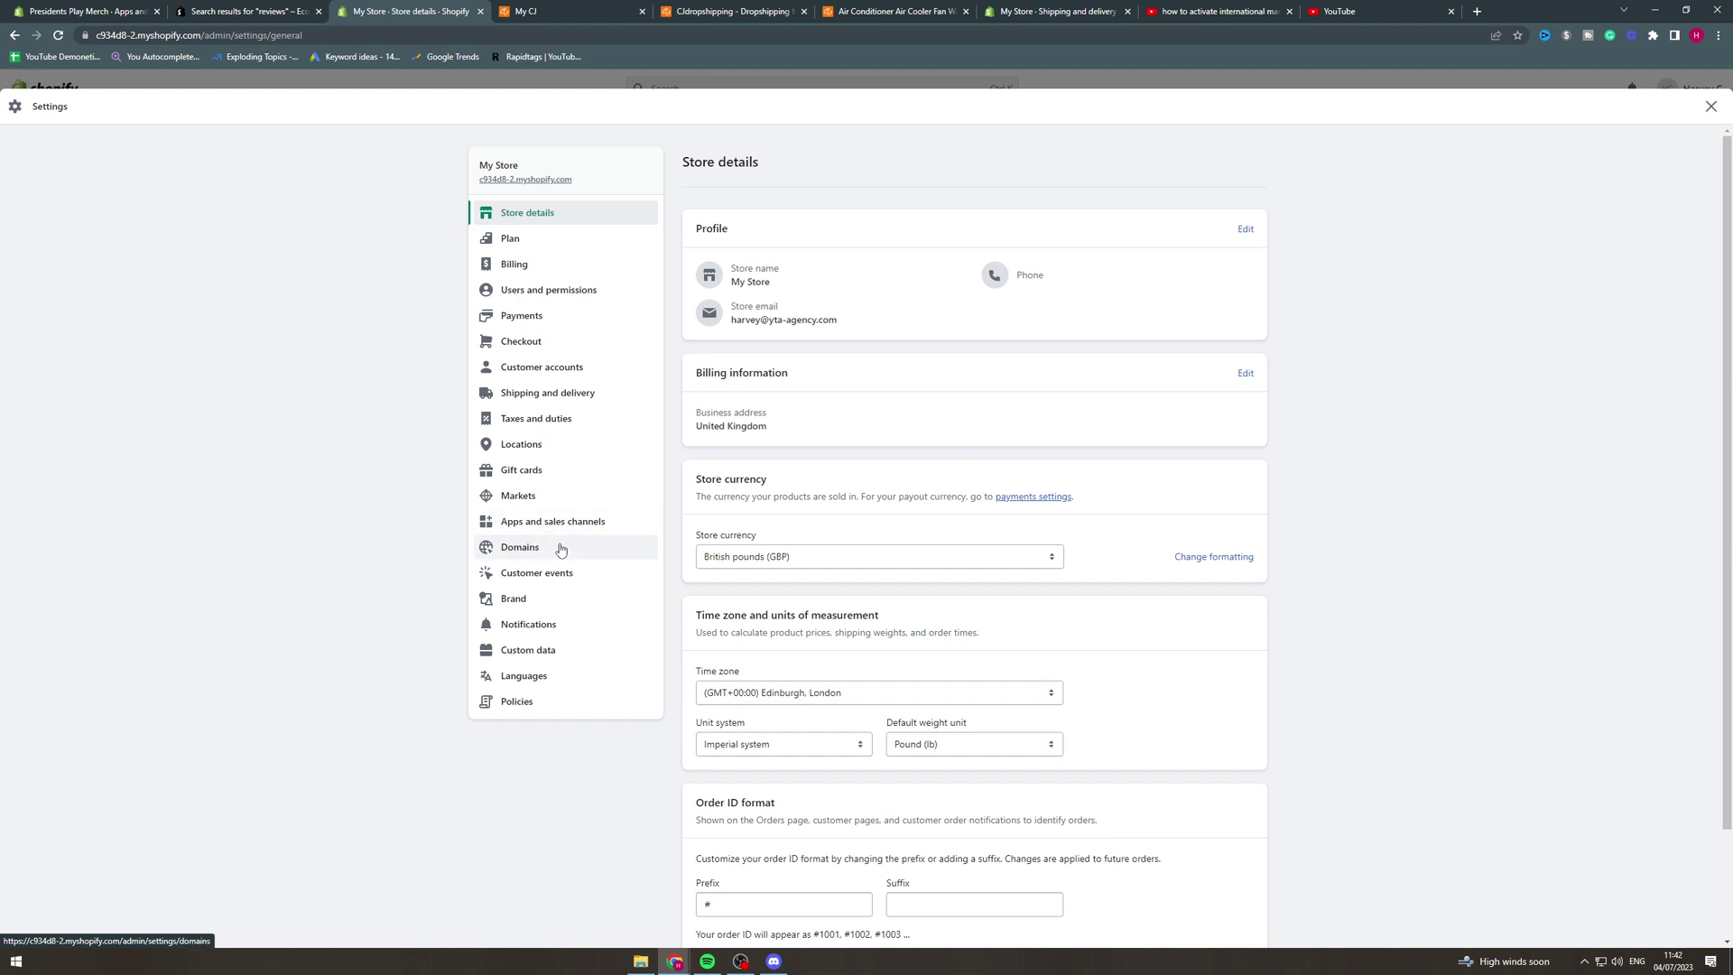
click(542, 507)
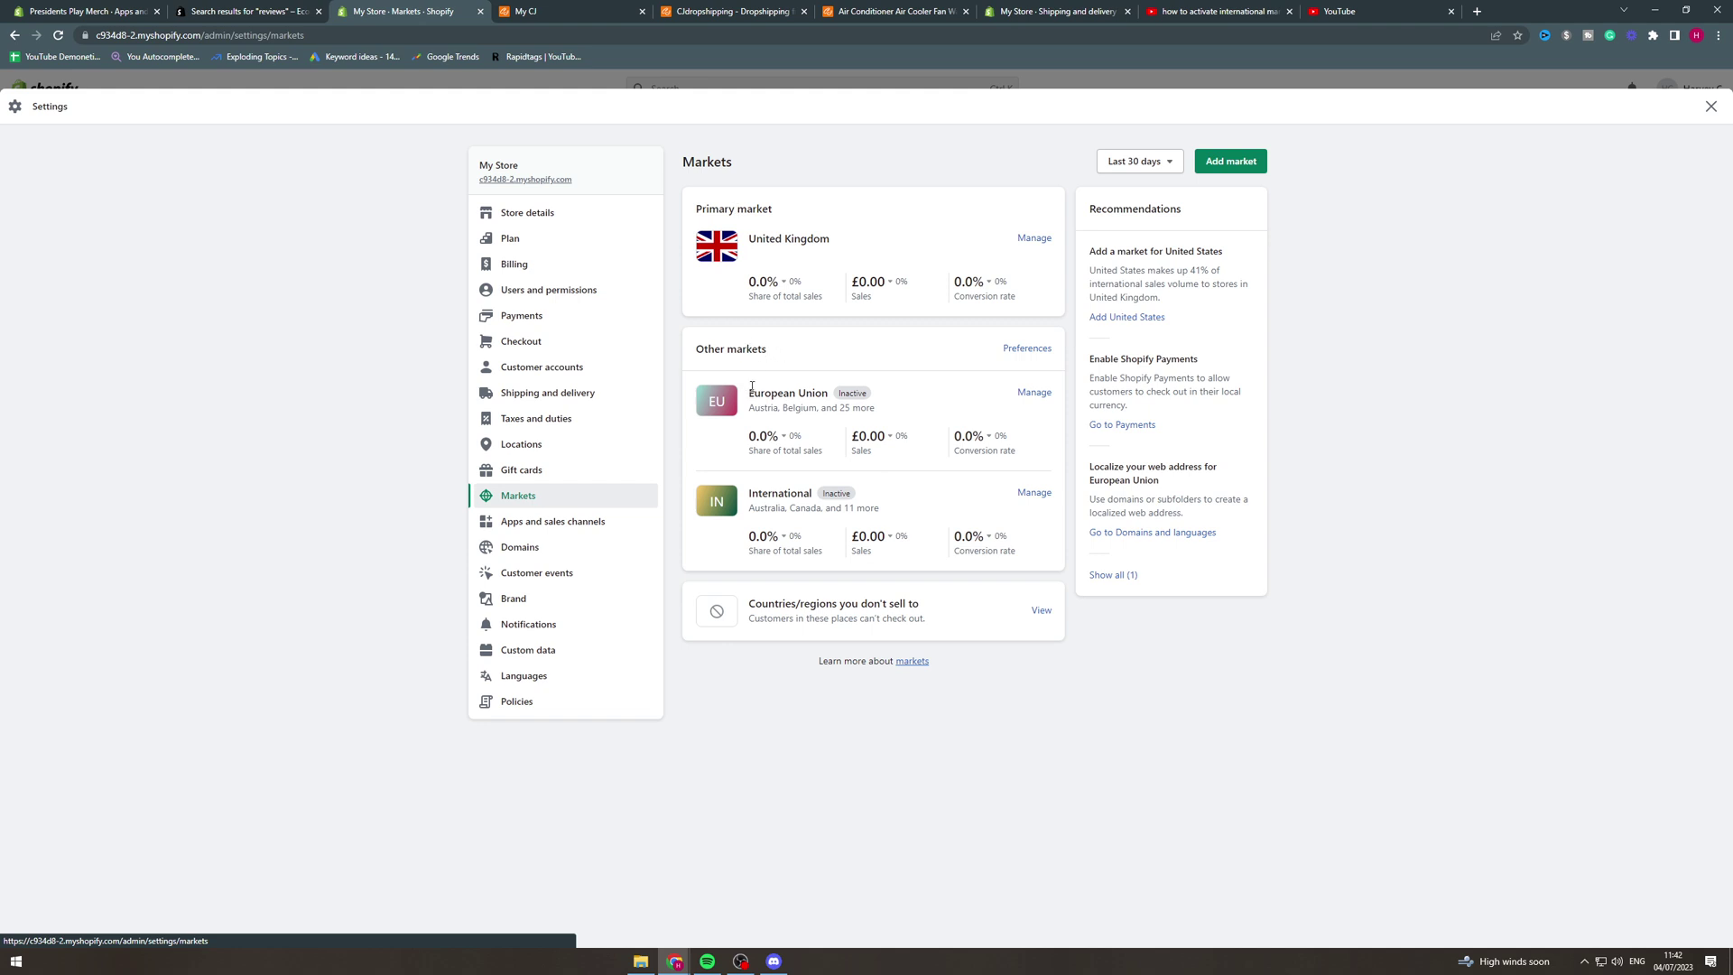
drag(778, 494, 791, 493)
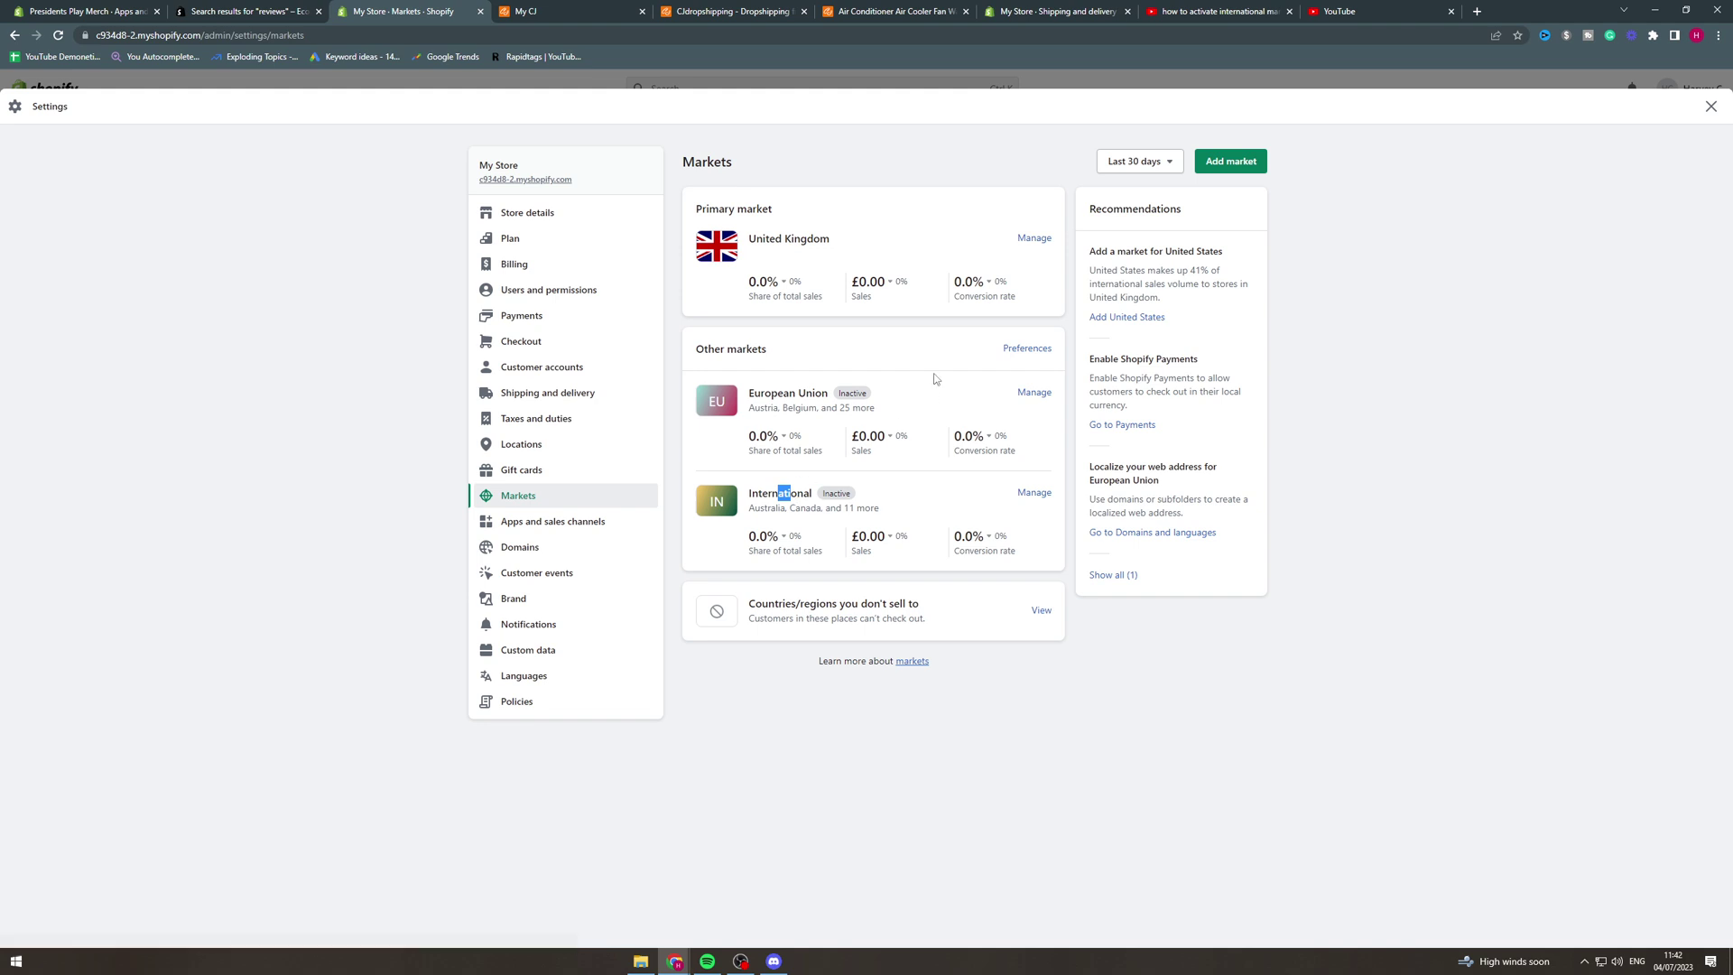
click(935, 378)
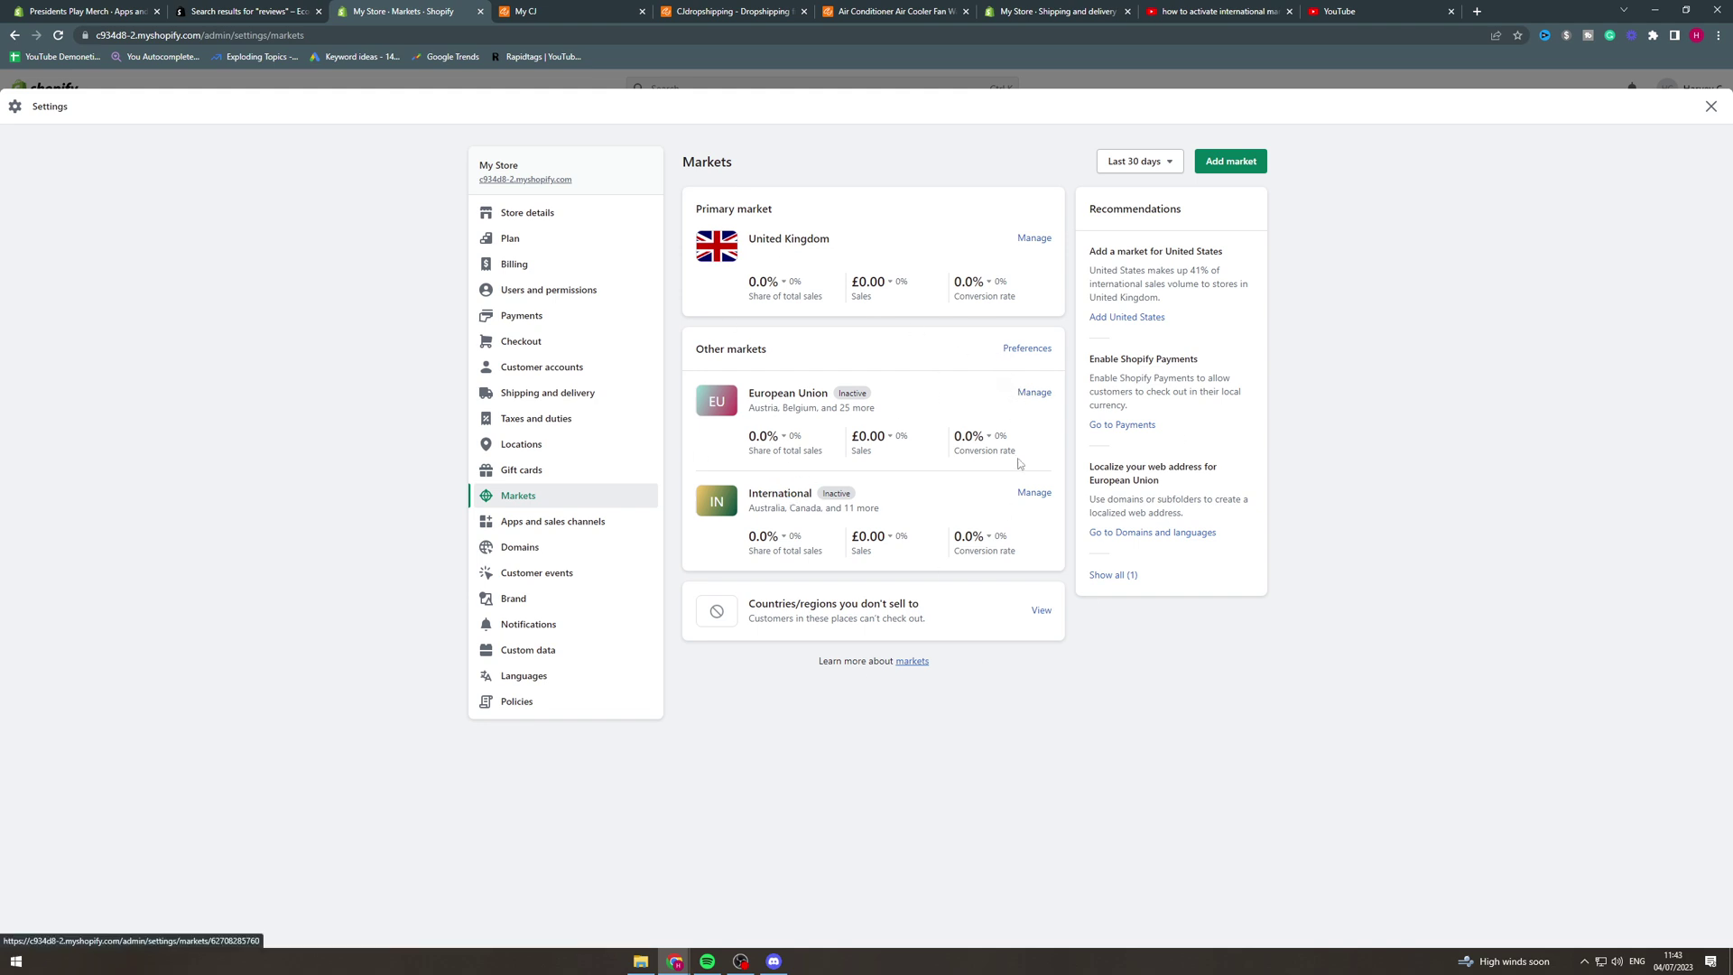
Open the International market, set its Market status to Active, and save
click(1027, 495)
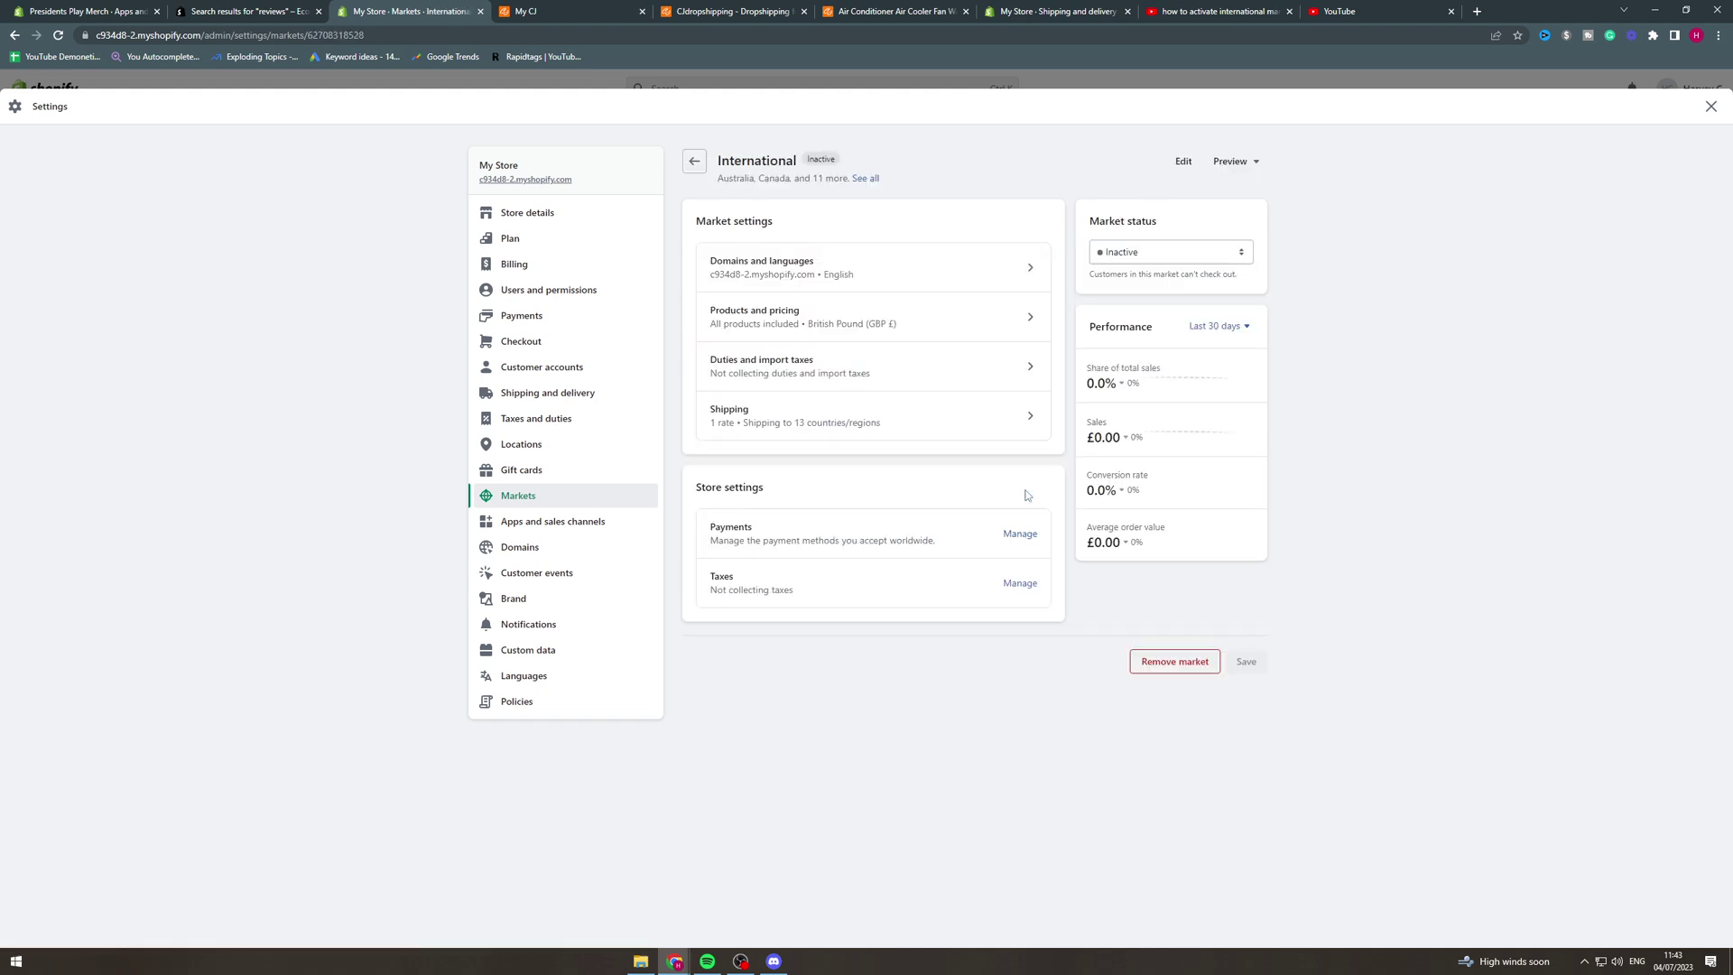
click(1165, 249)
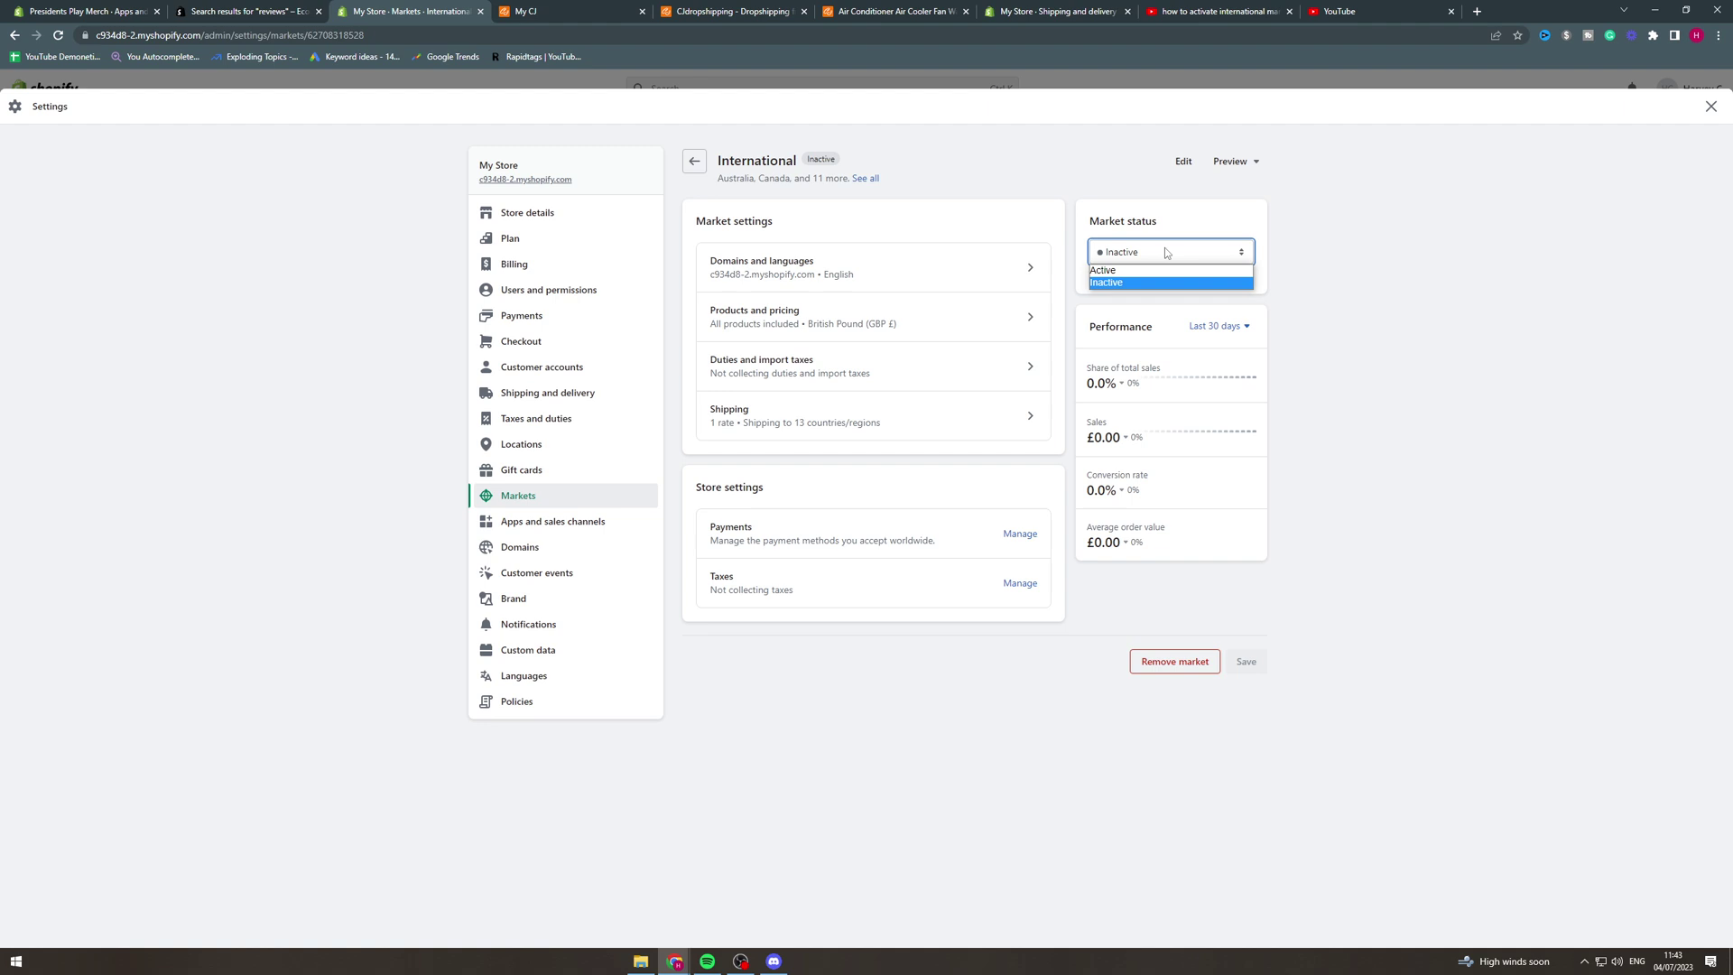
click(1165, 270)
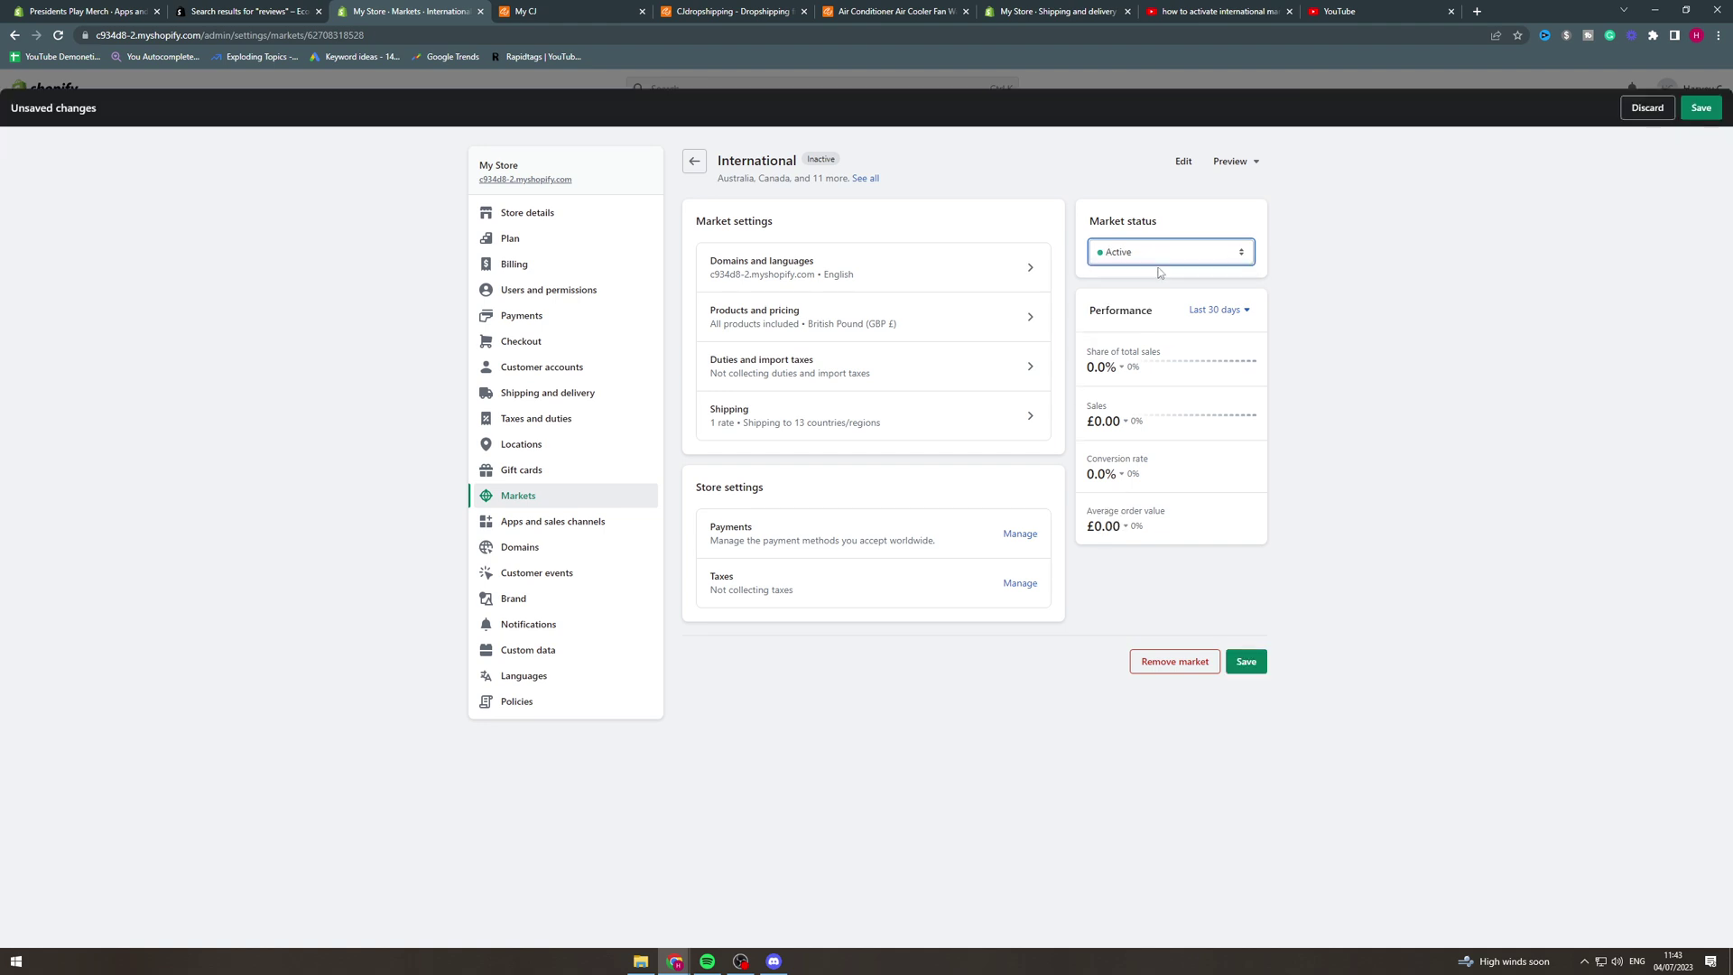
click(1246, 662)
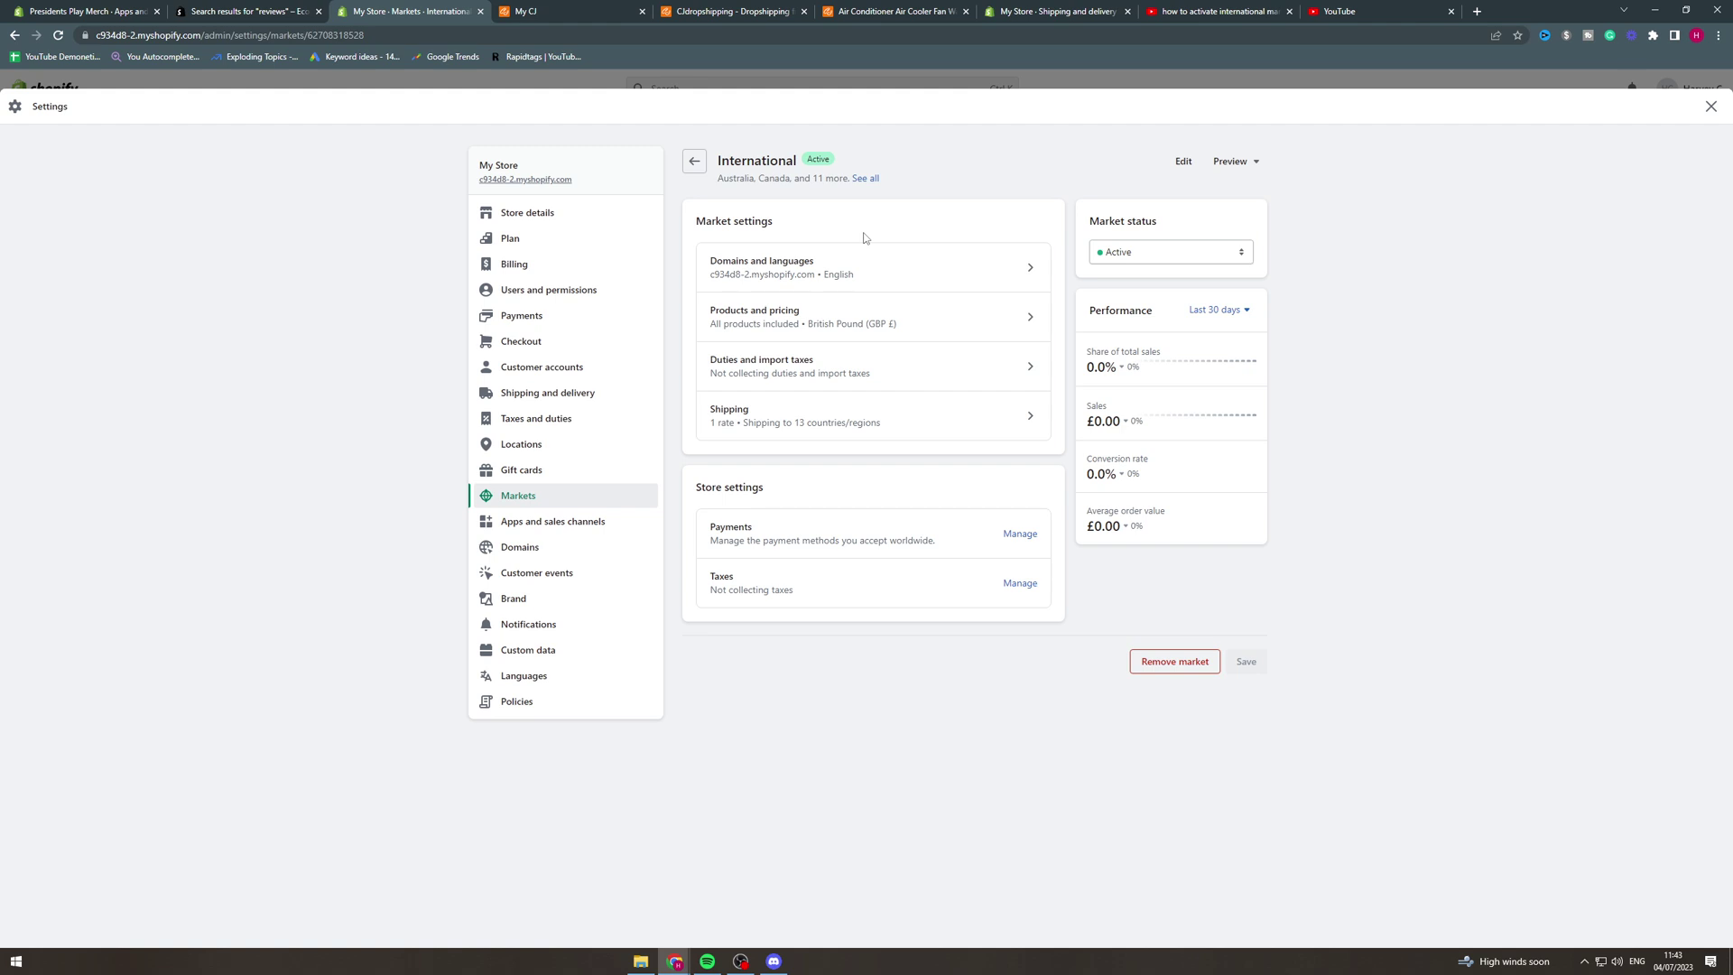
click(854, 263)
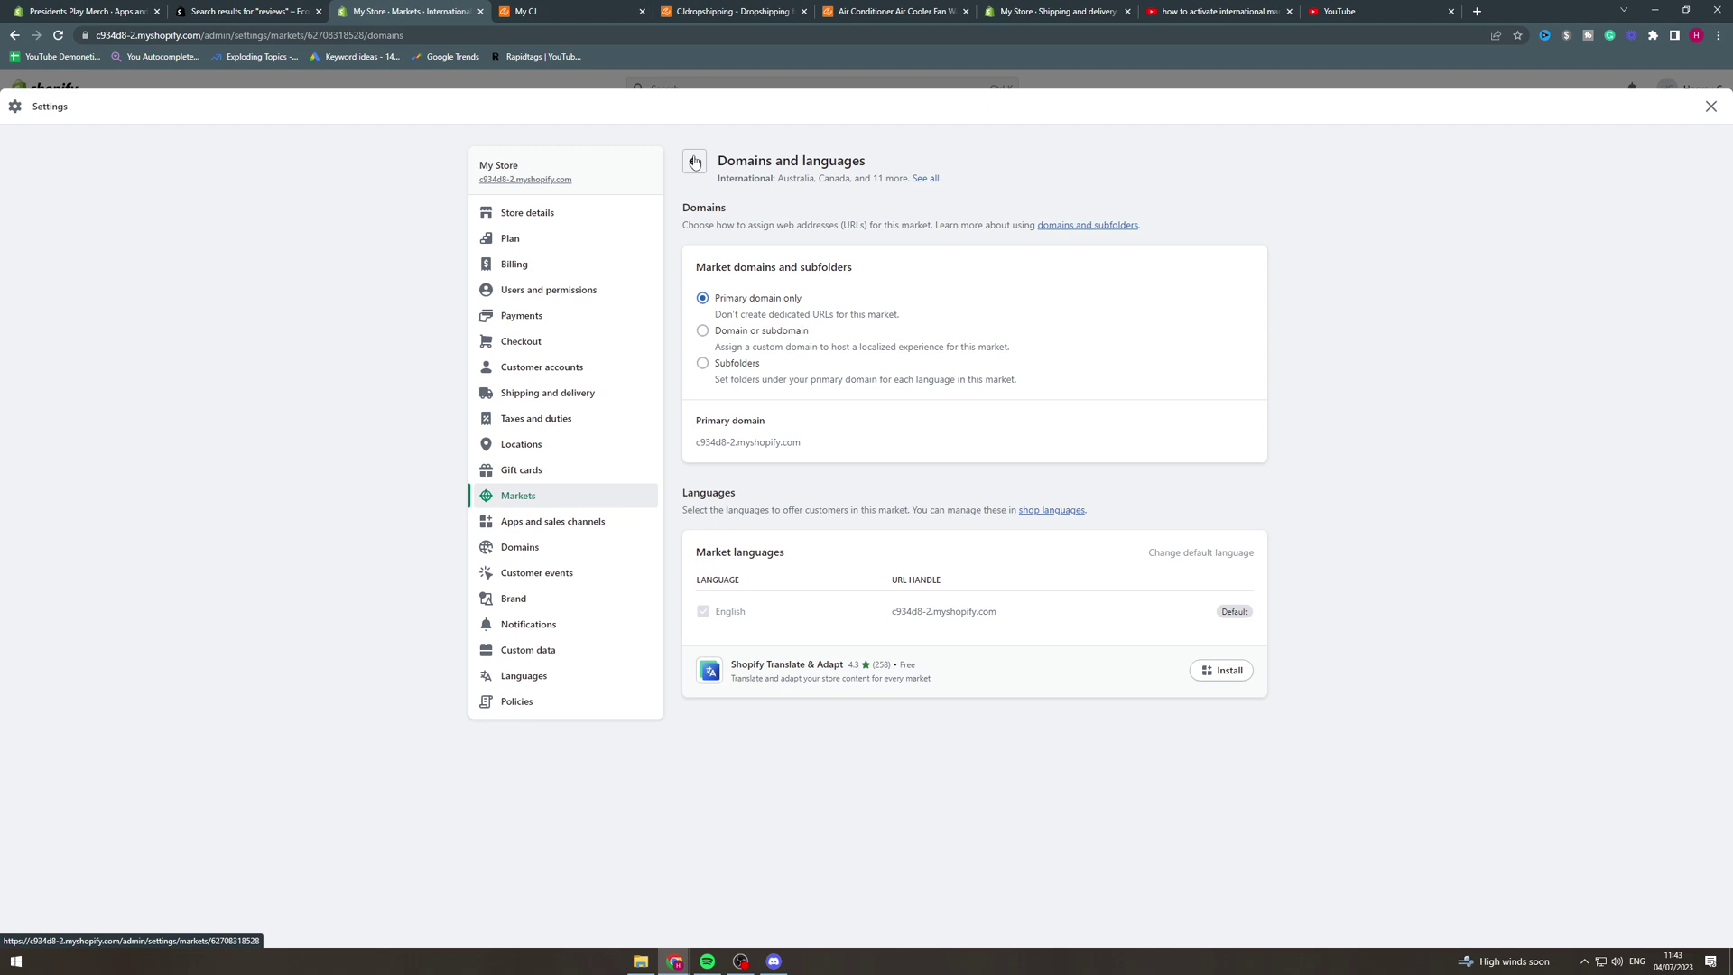
double_click(789, 180)
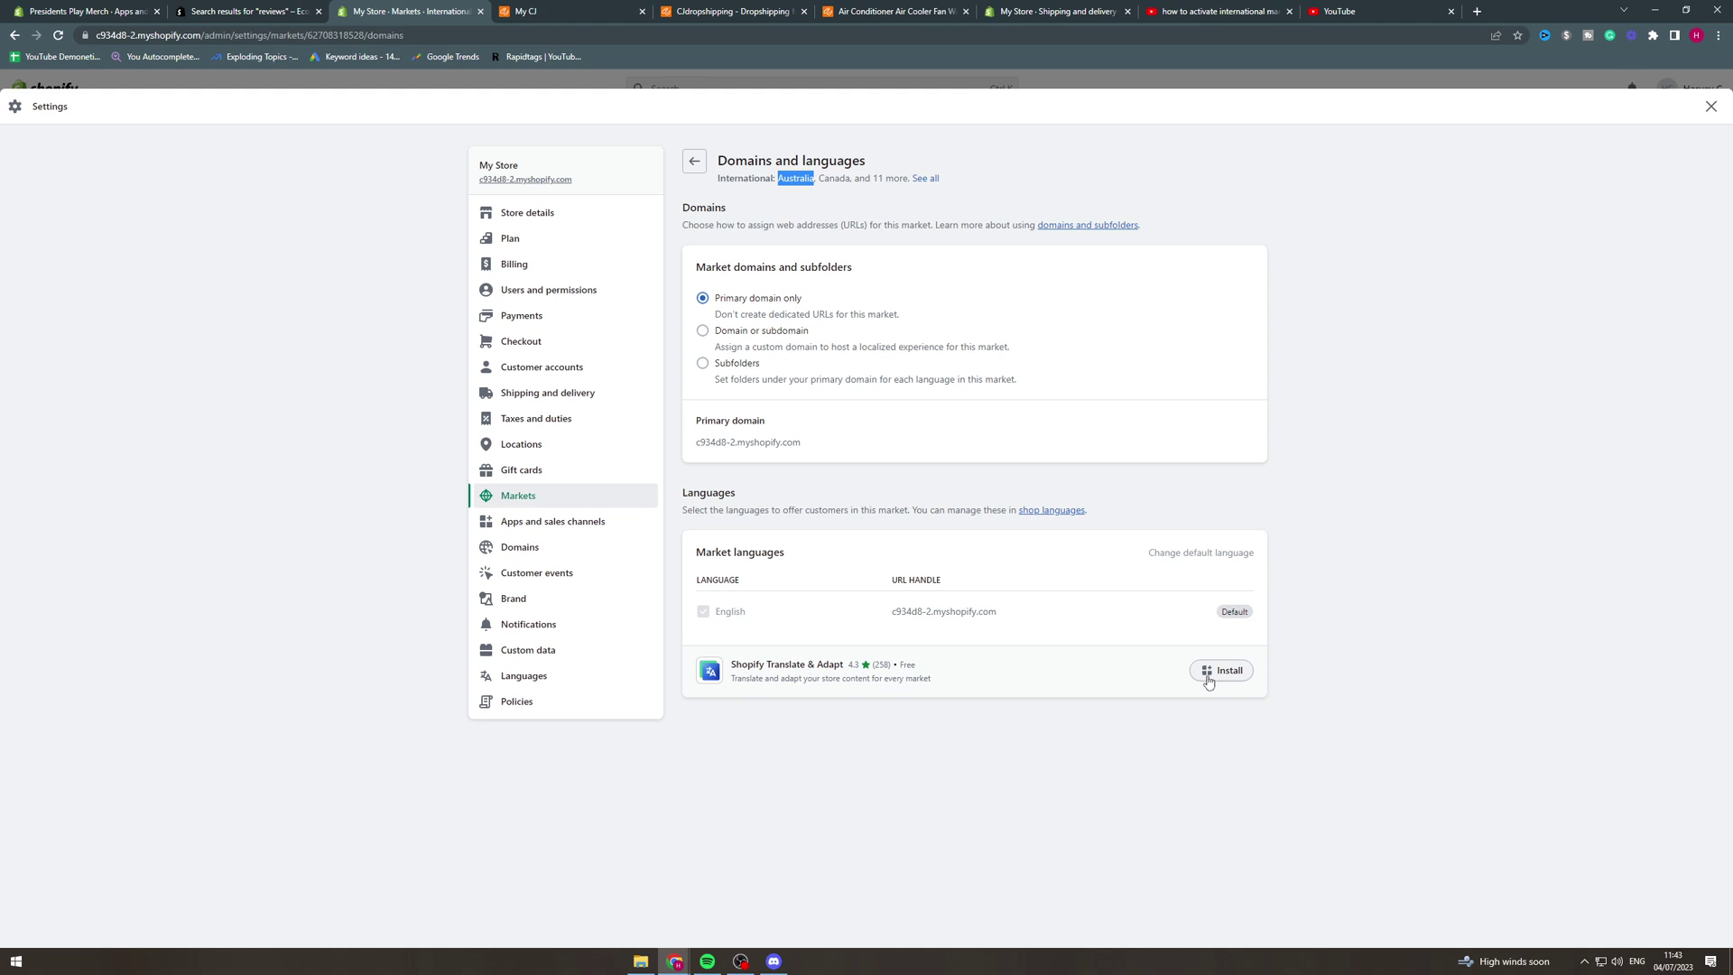
click(697, 171)
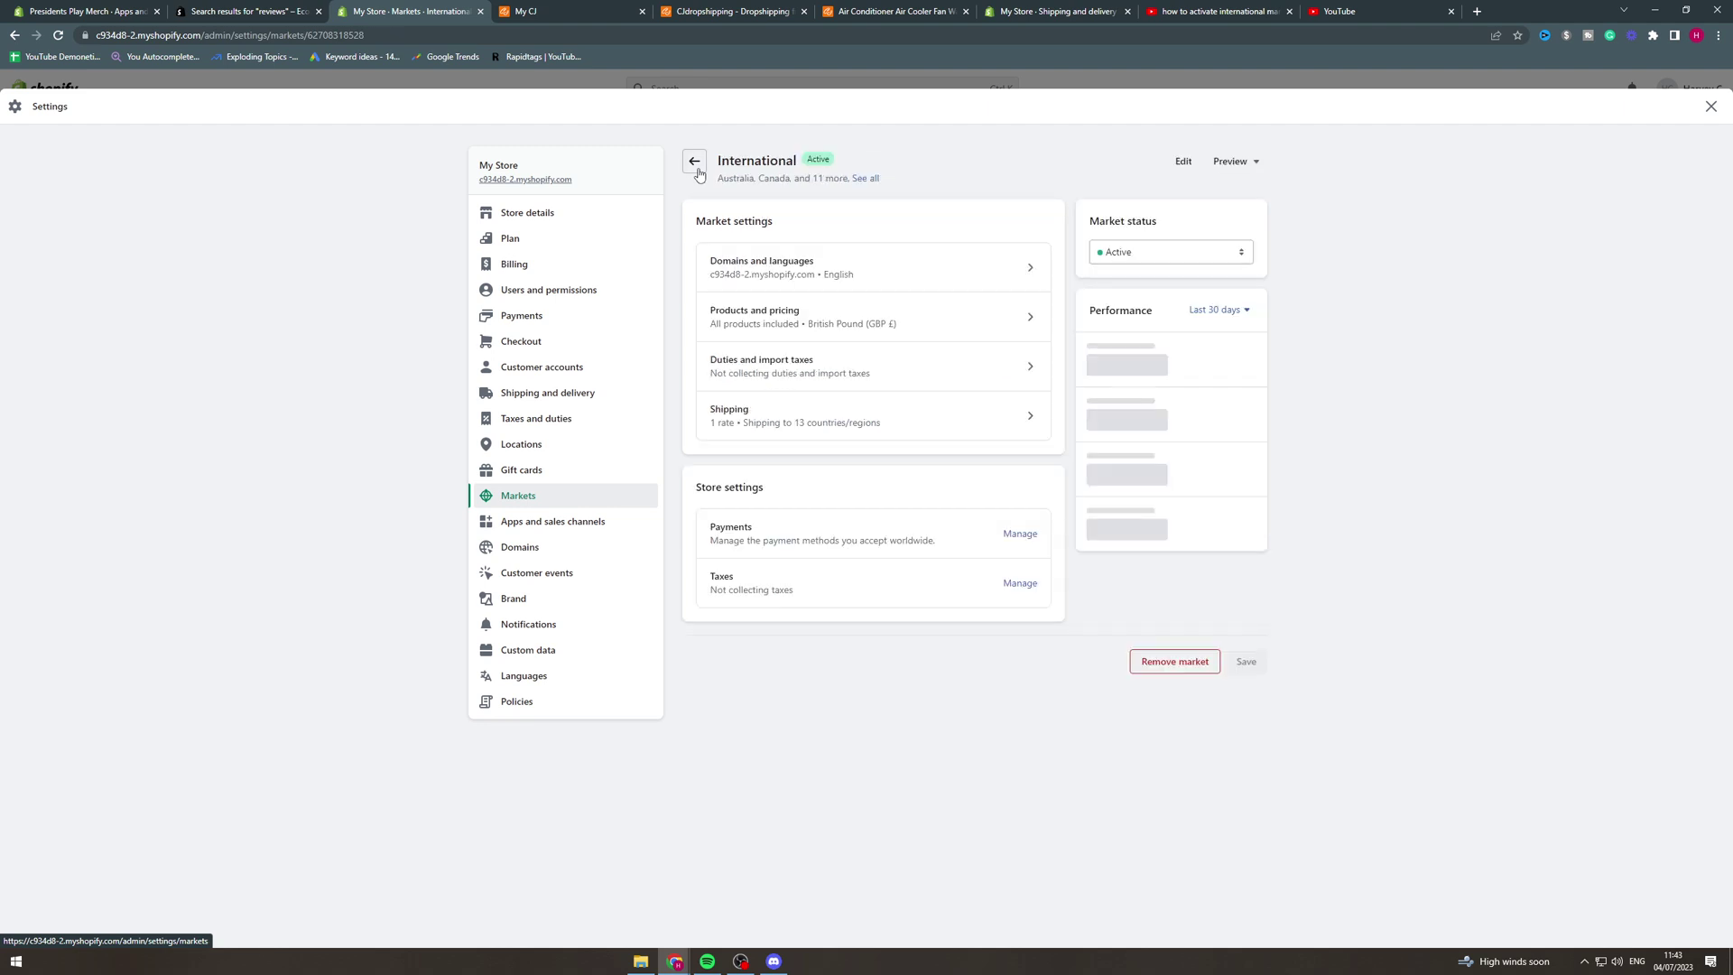
click(813, 314)
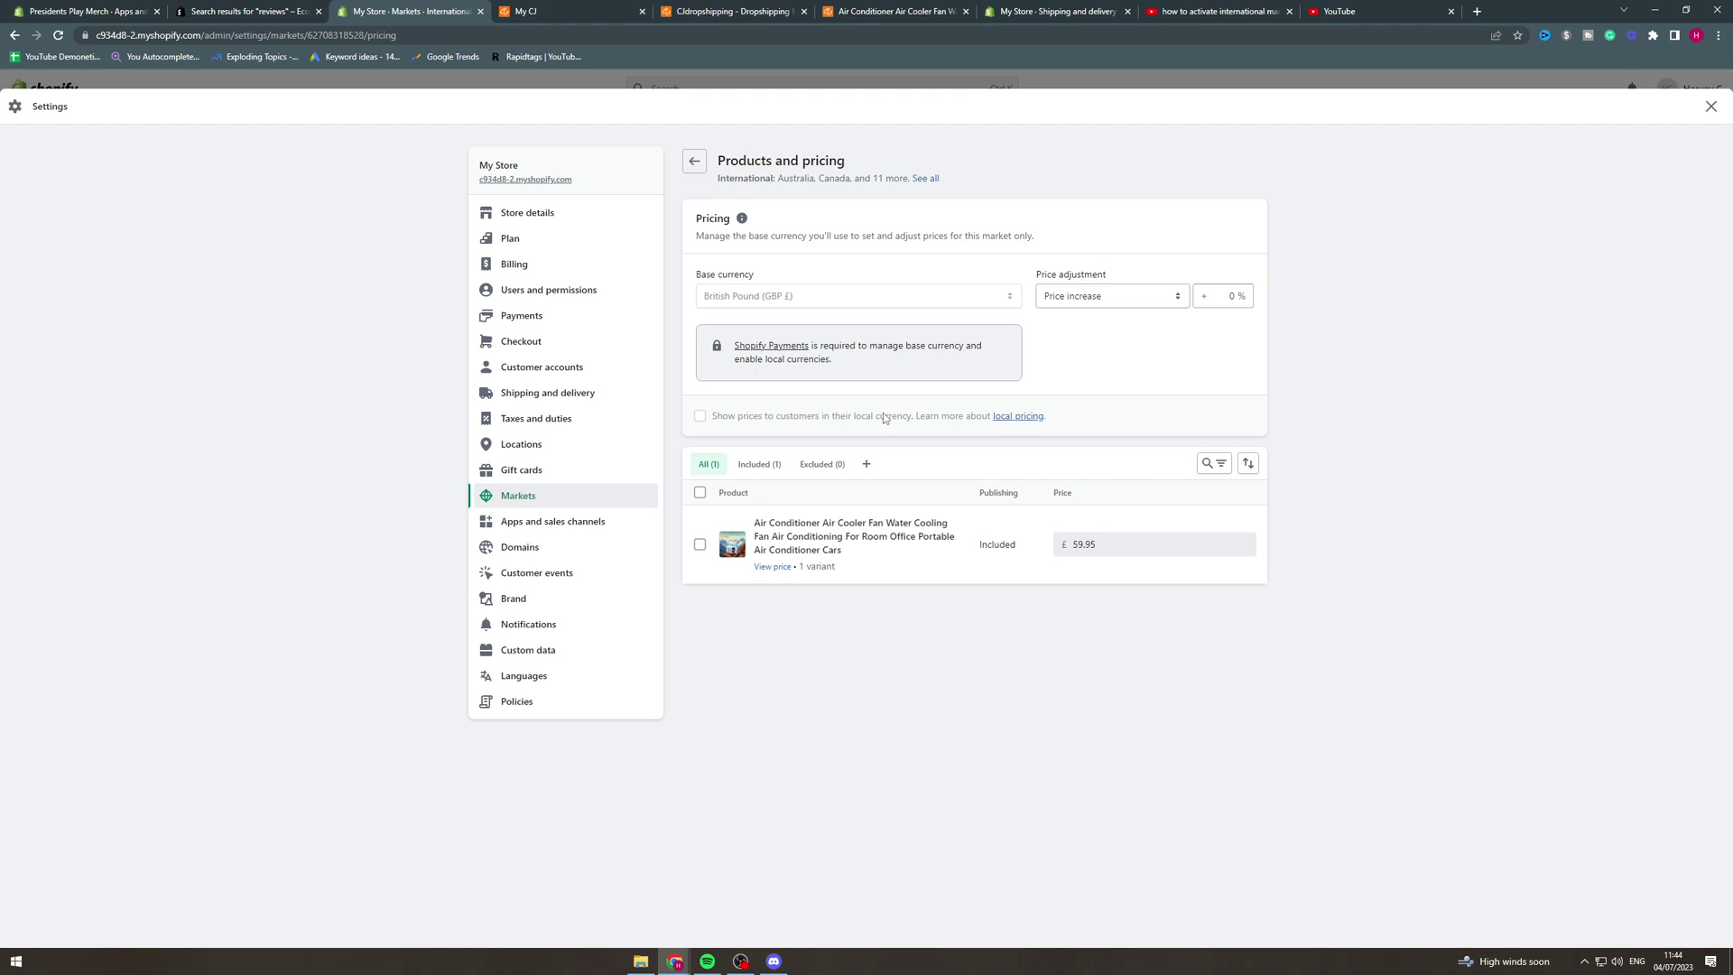
click(1061, 299)
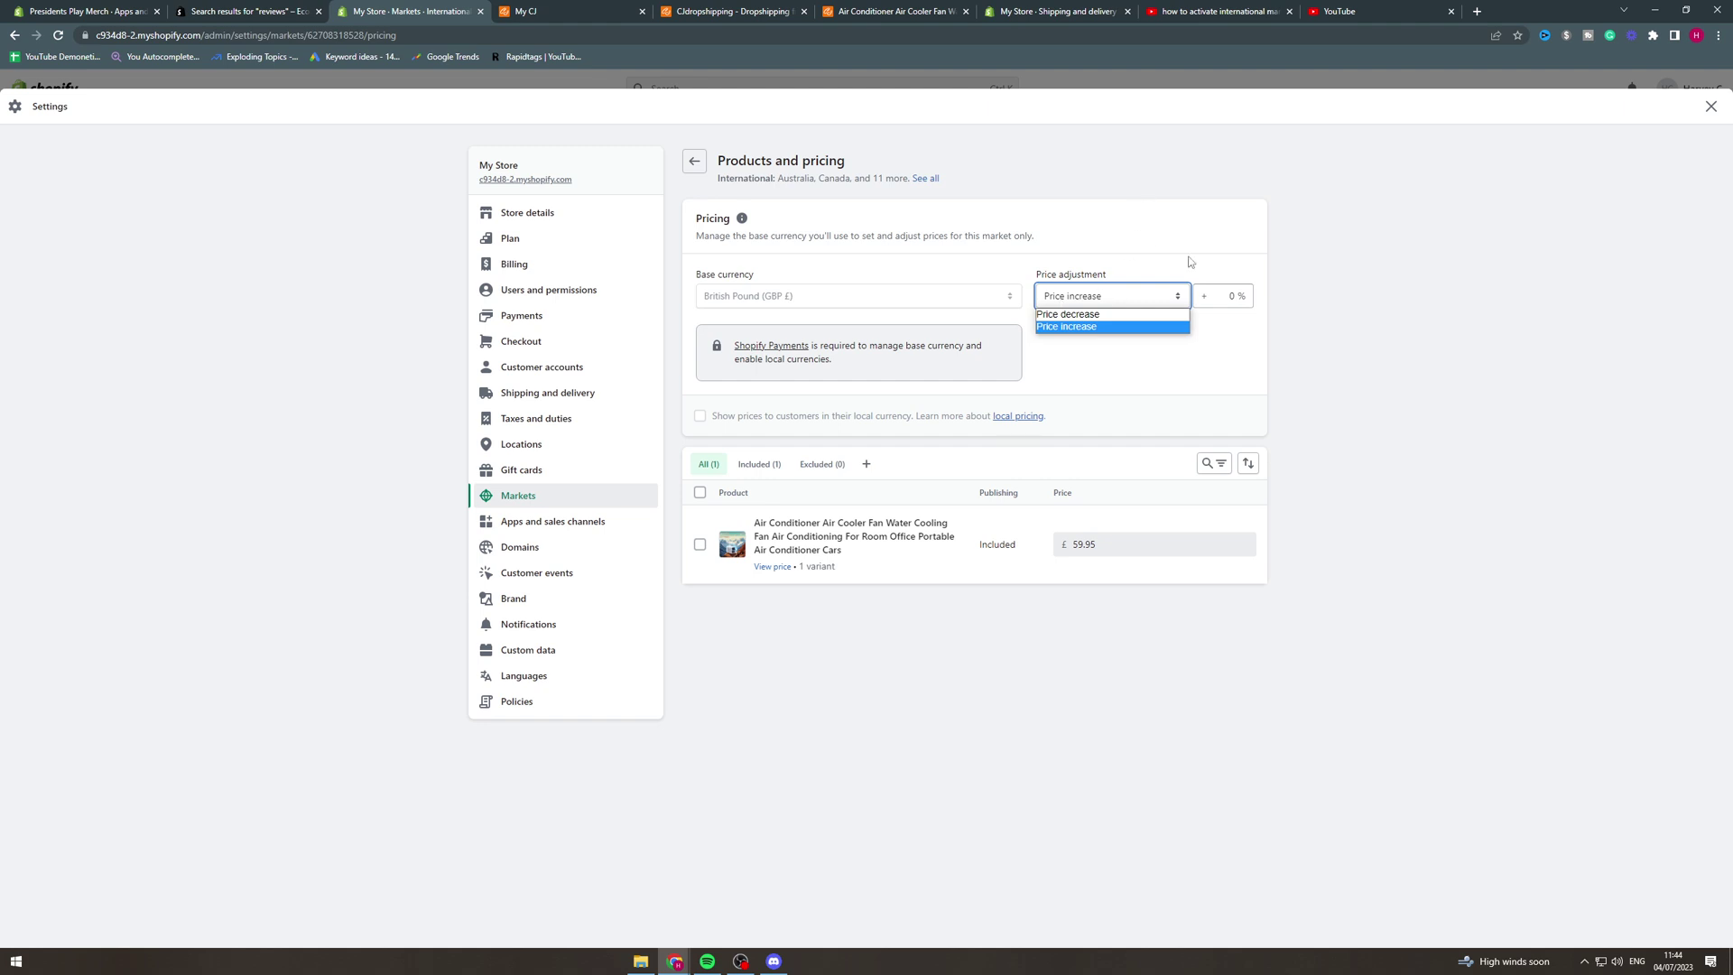
click(1190, 262)
click(1232, 299)
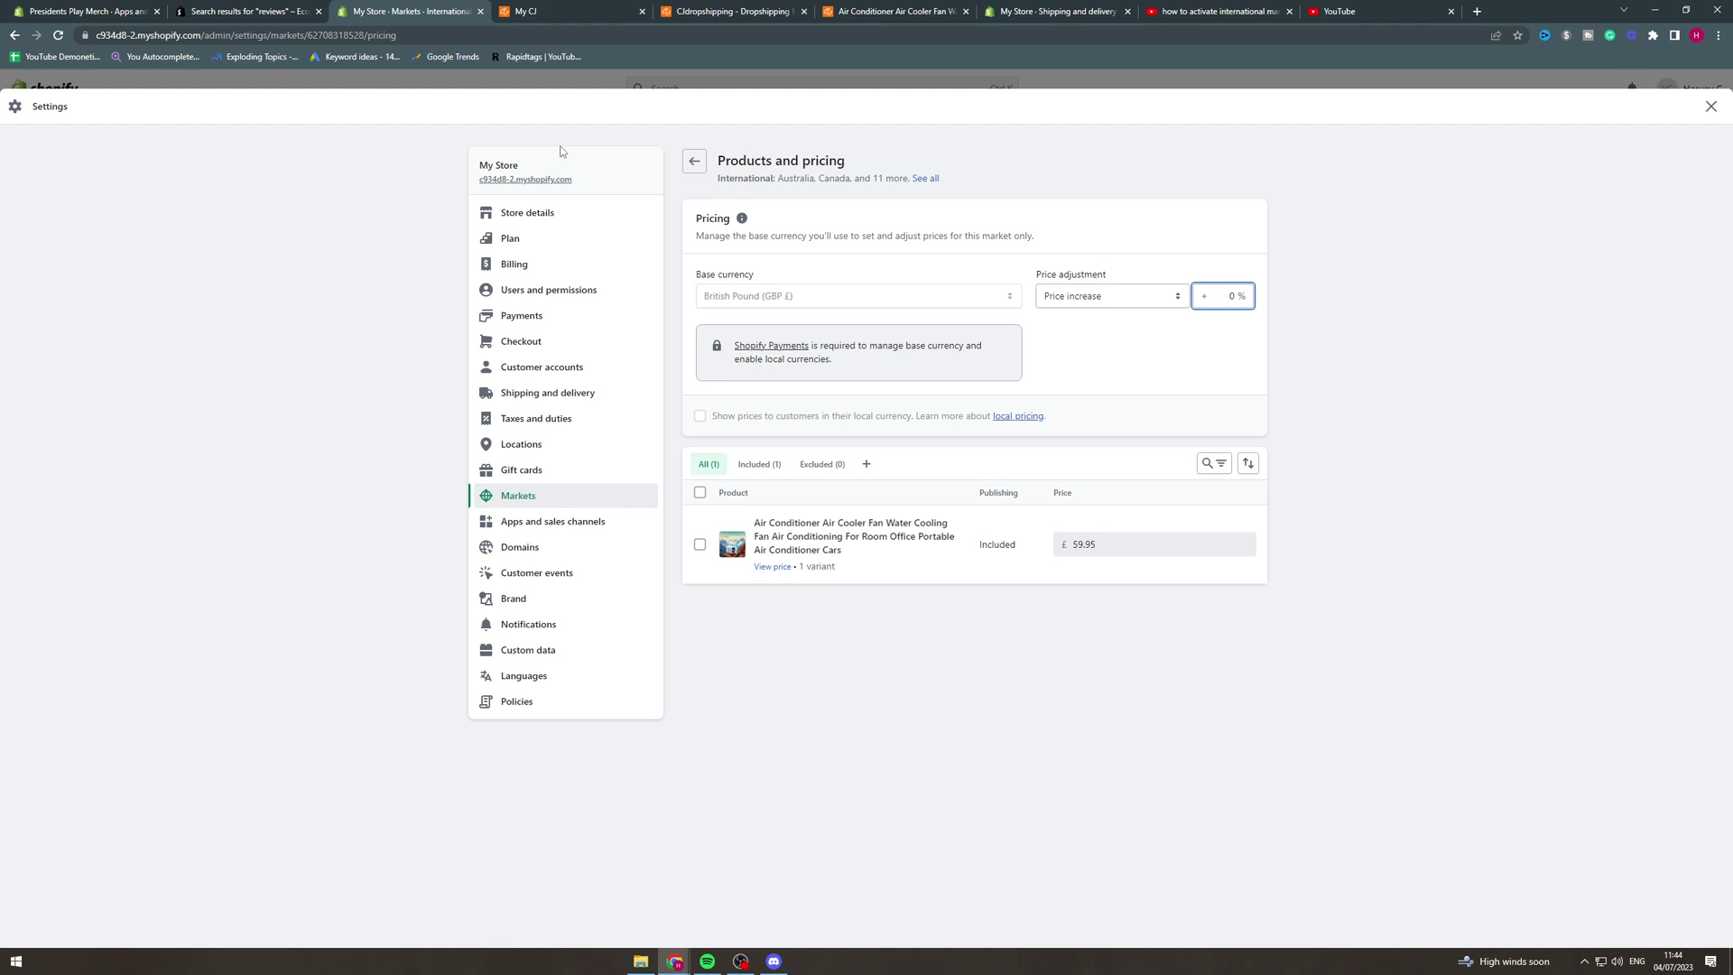
click(1124, 297)
click(1132, 313)
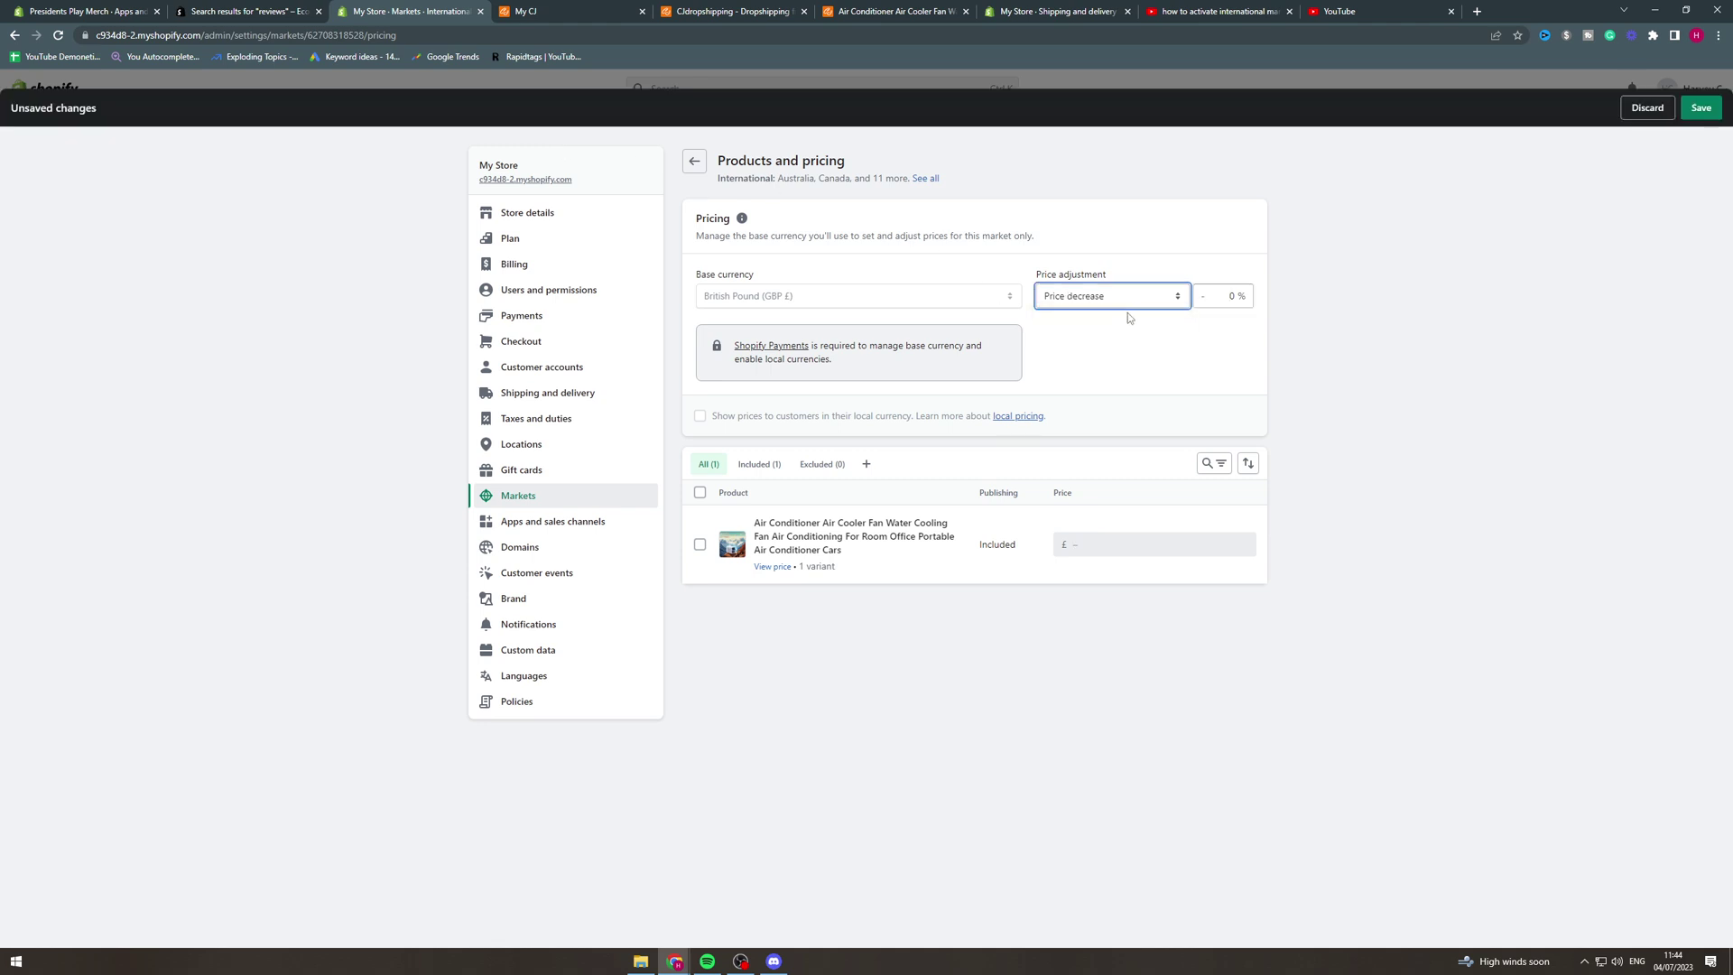
click(1145, 298)
click(1119, 326)
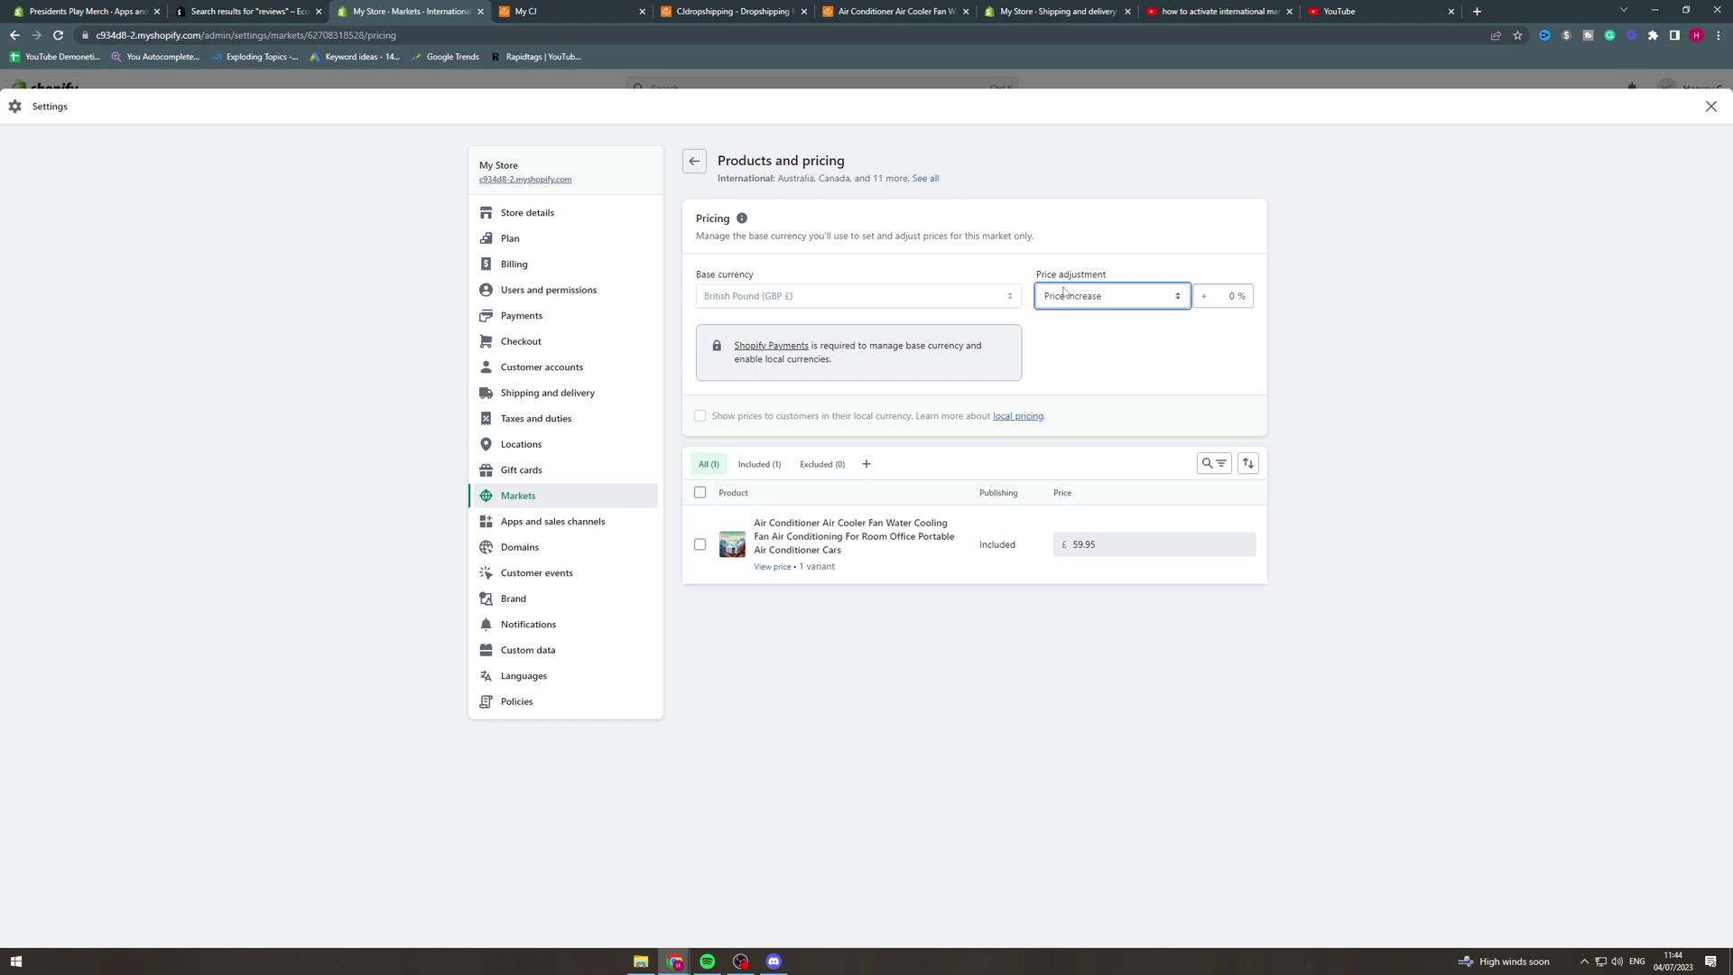
click(1067, 295)
click(1067, 313)
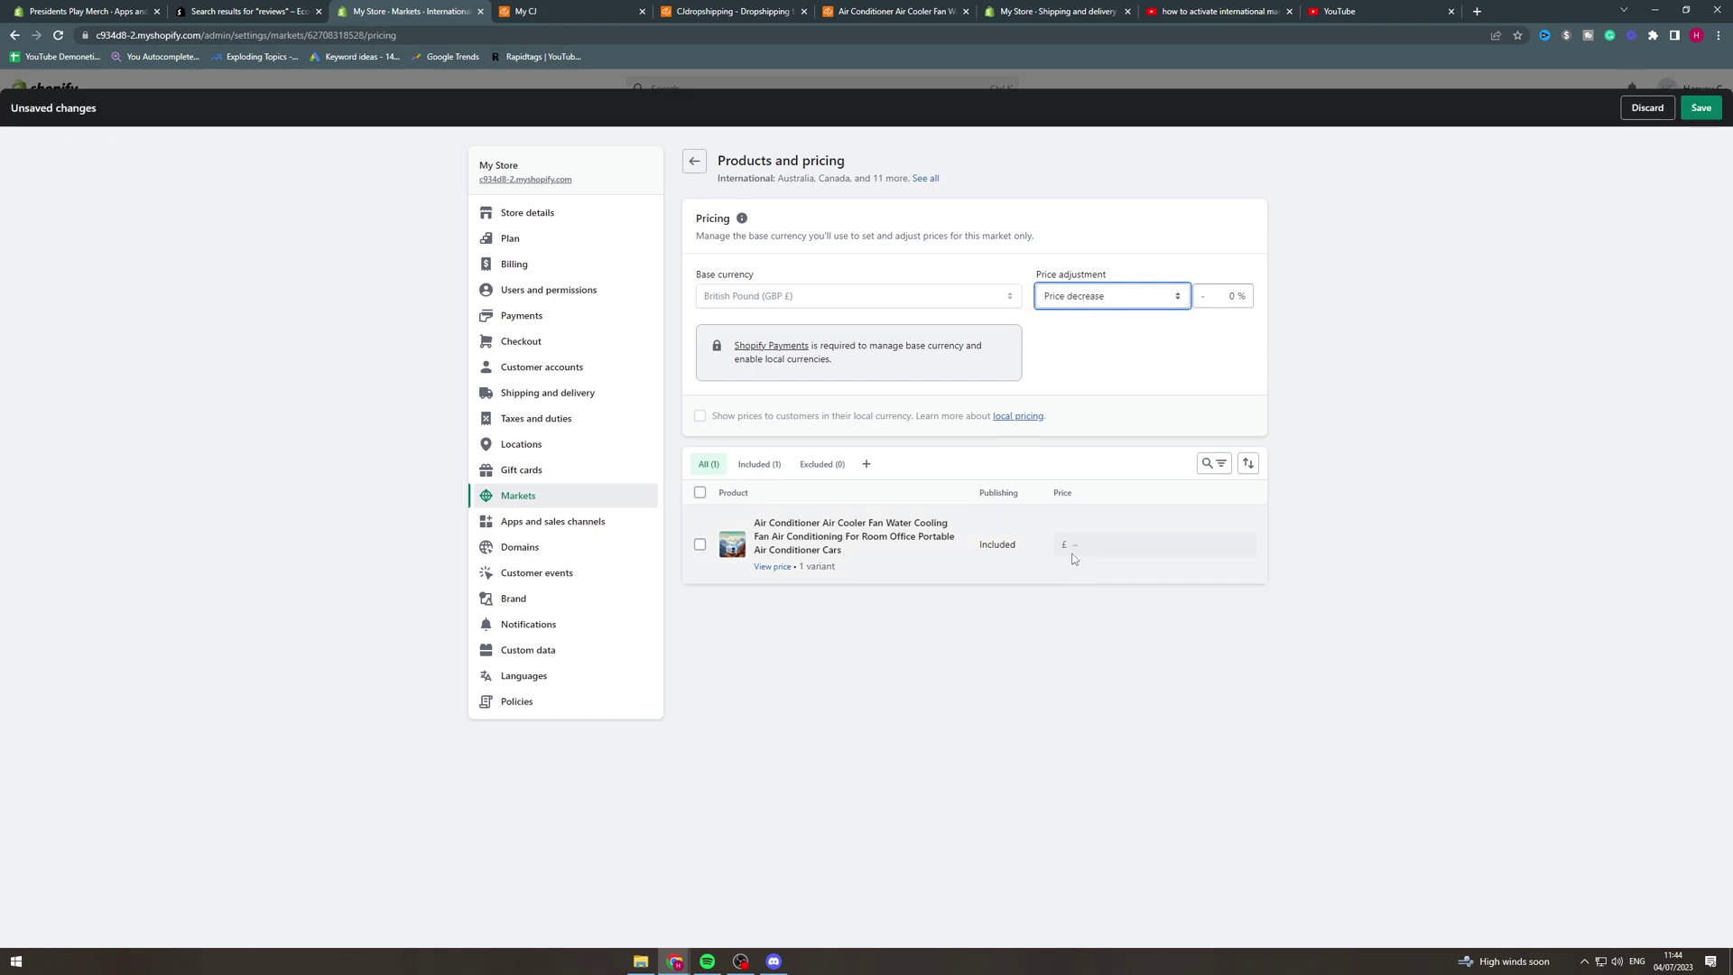
click(1110, 296)
click(1085, 326)
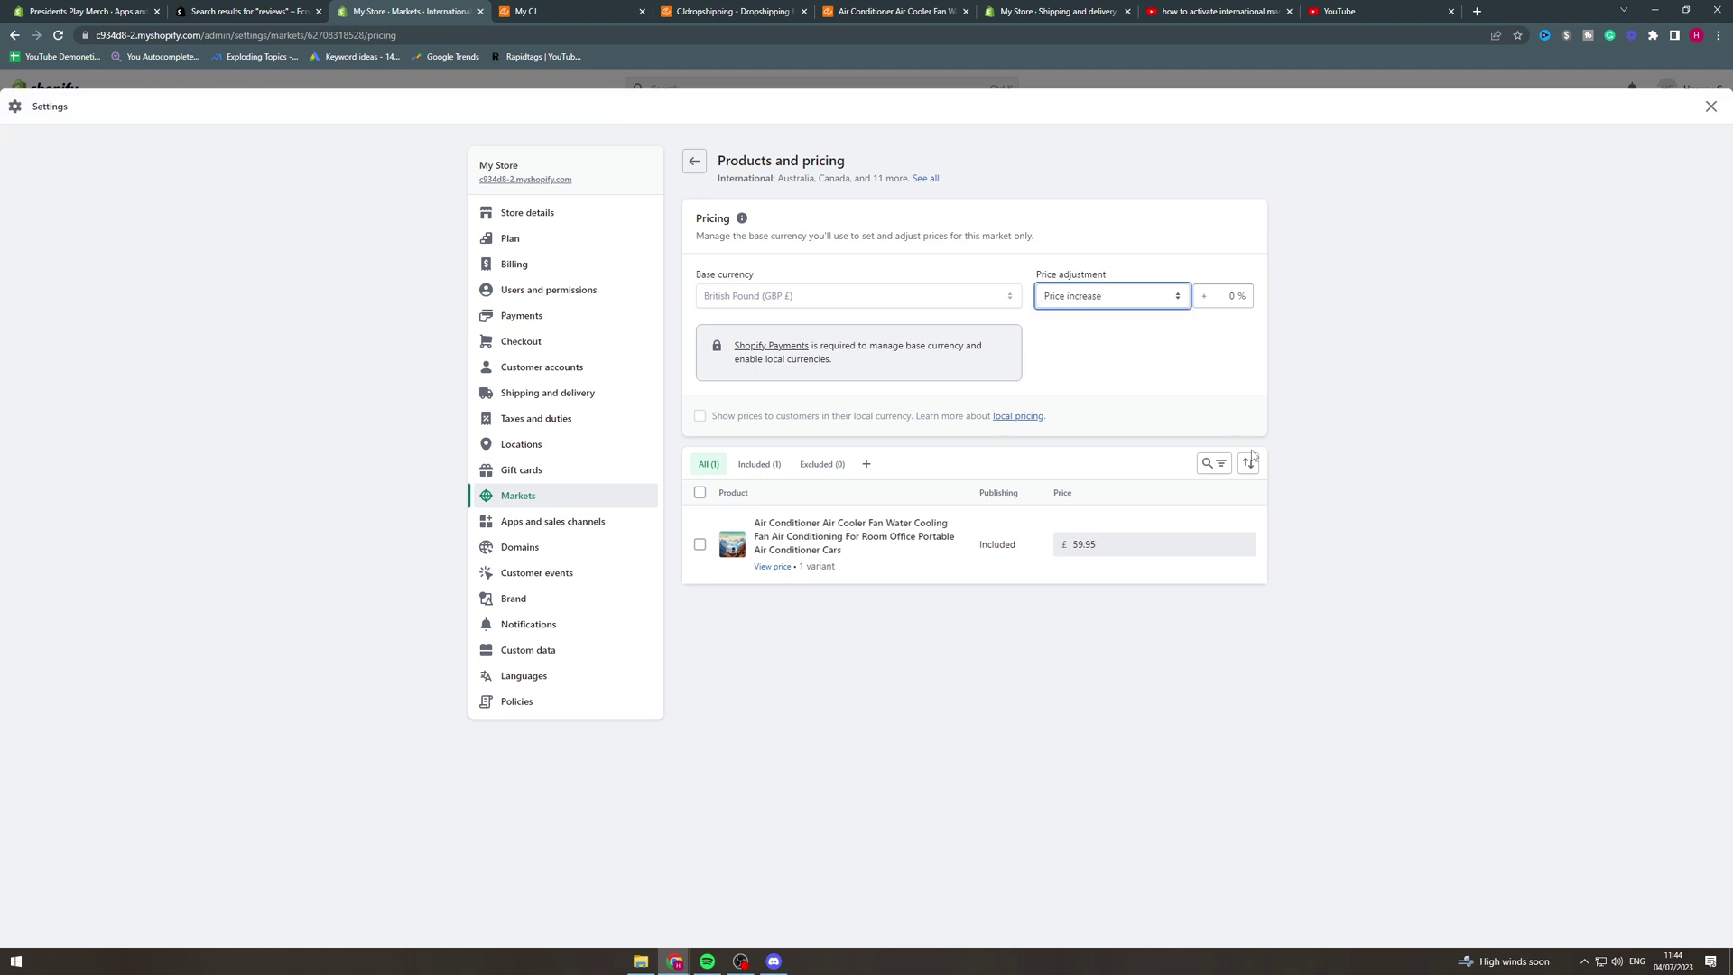
click(698, 168)
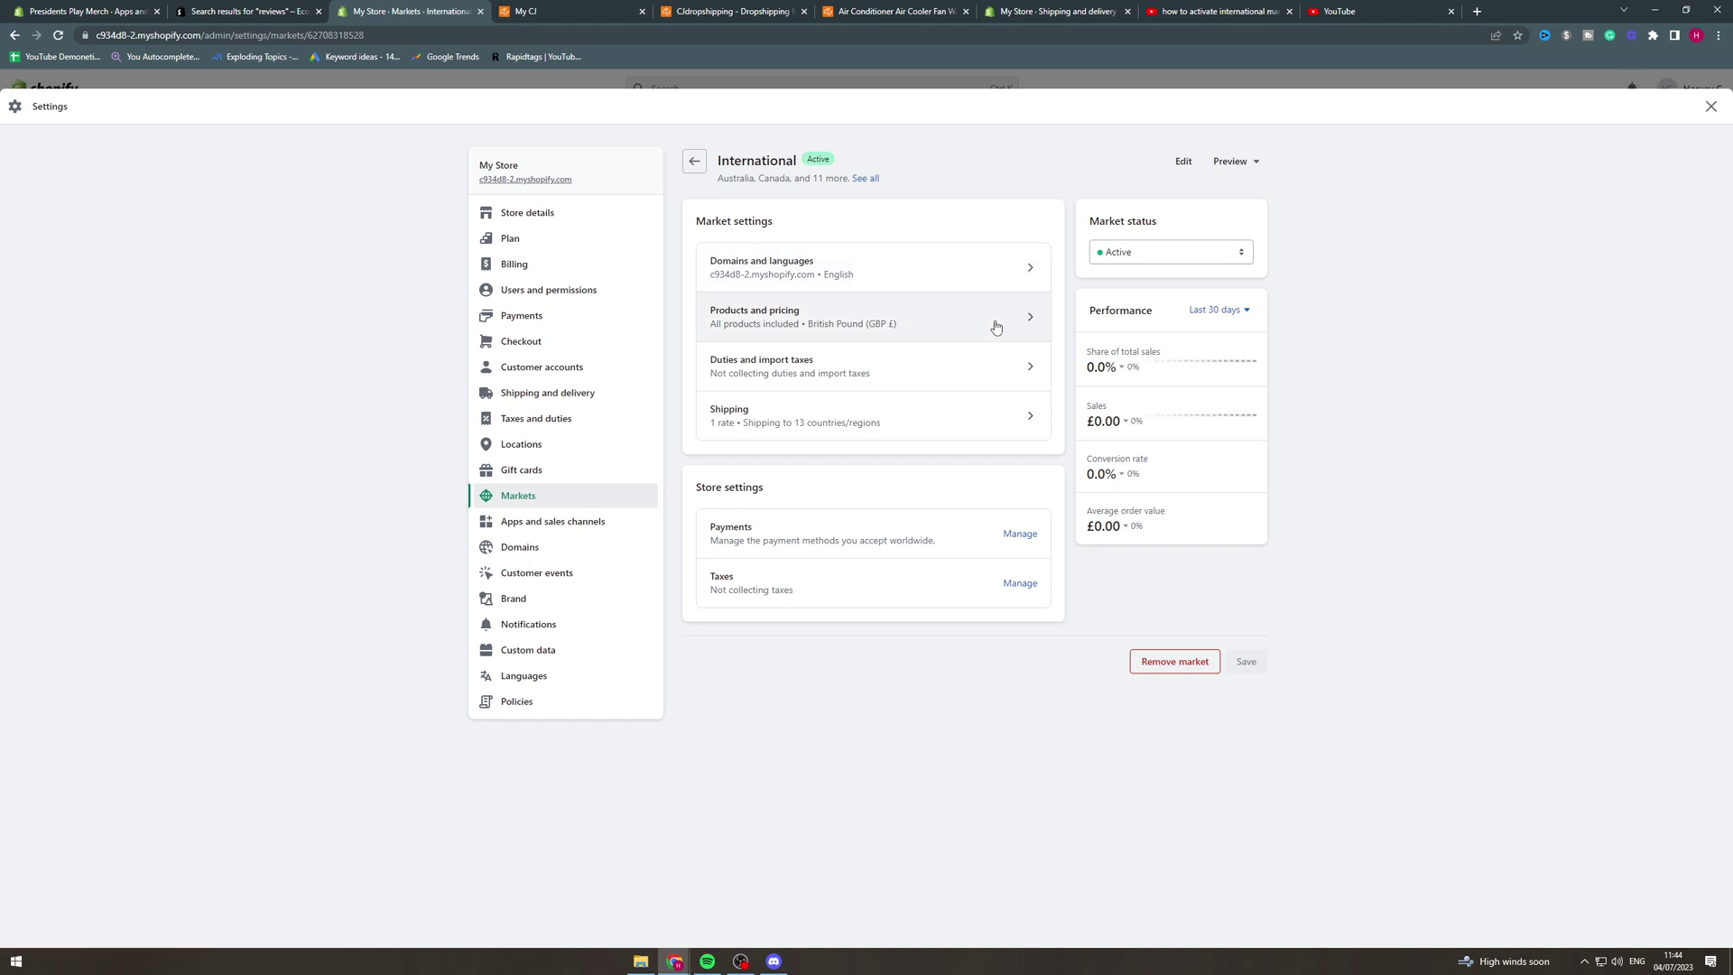
click(1008, 373)
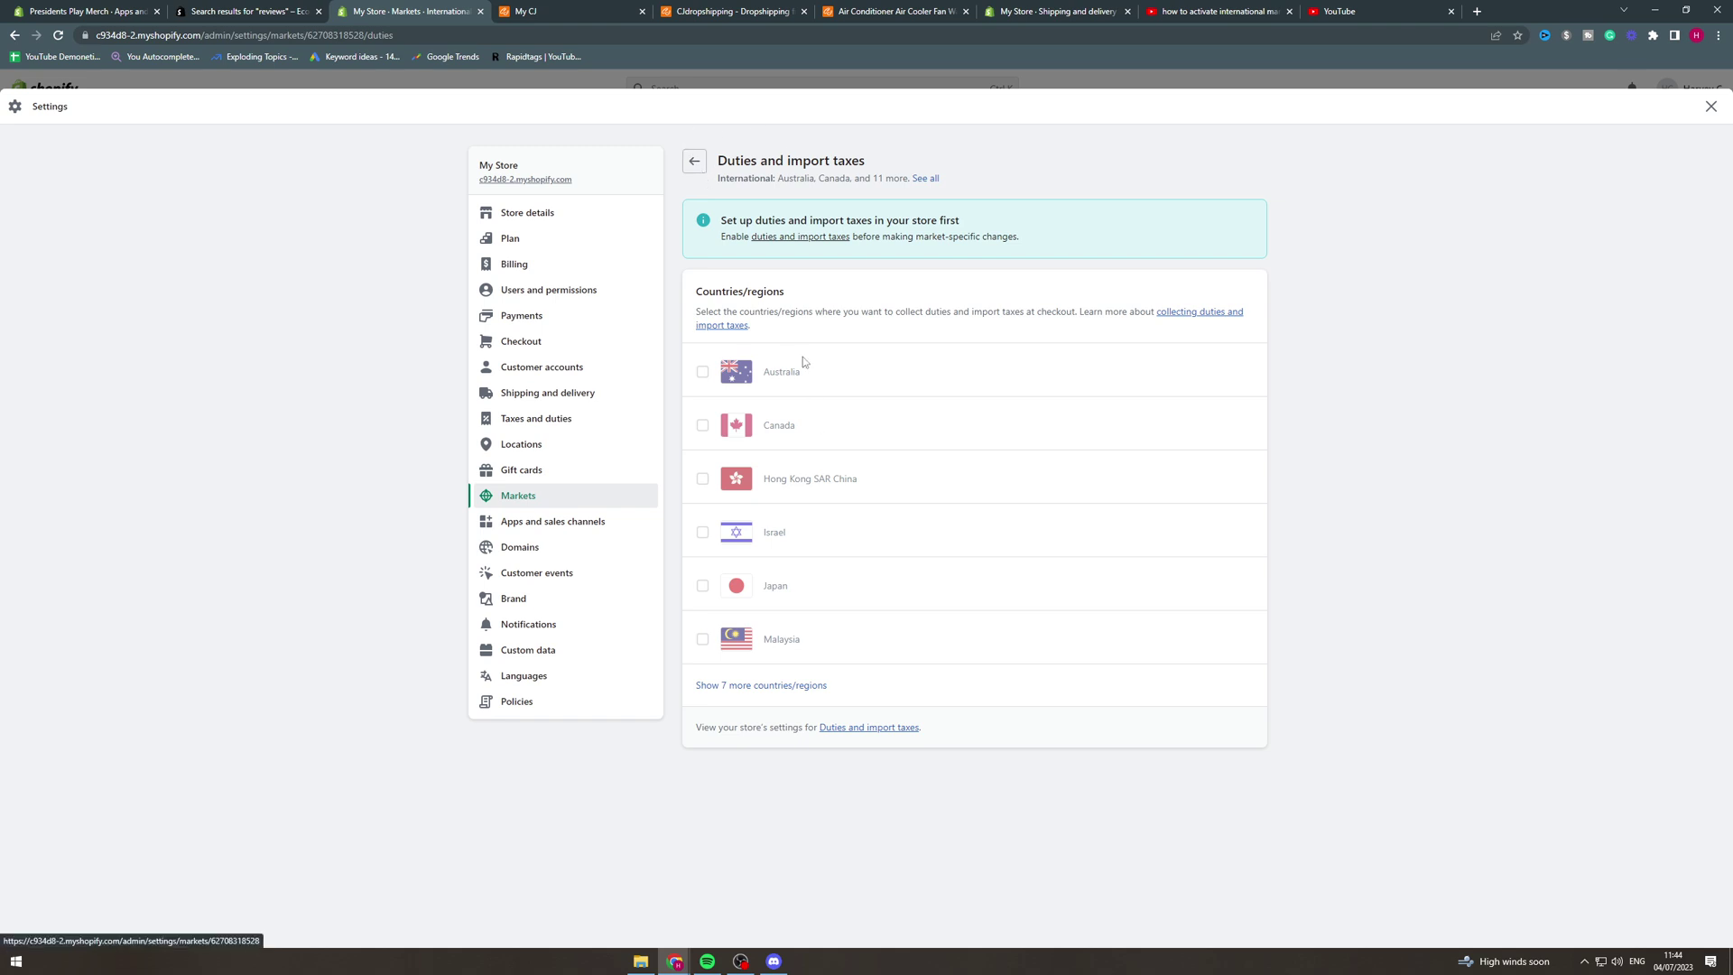
click(692, 163)
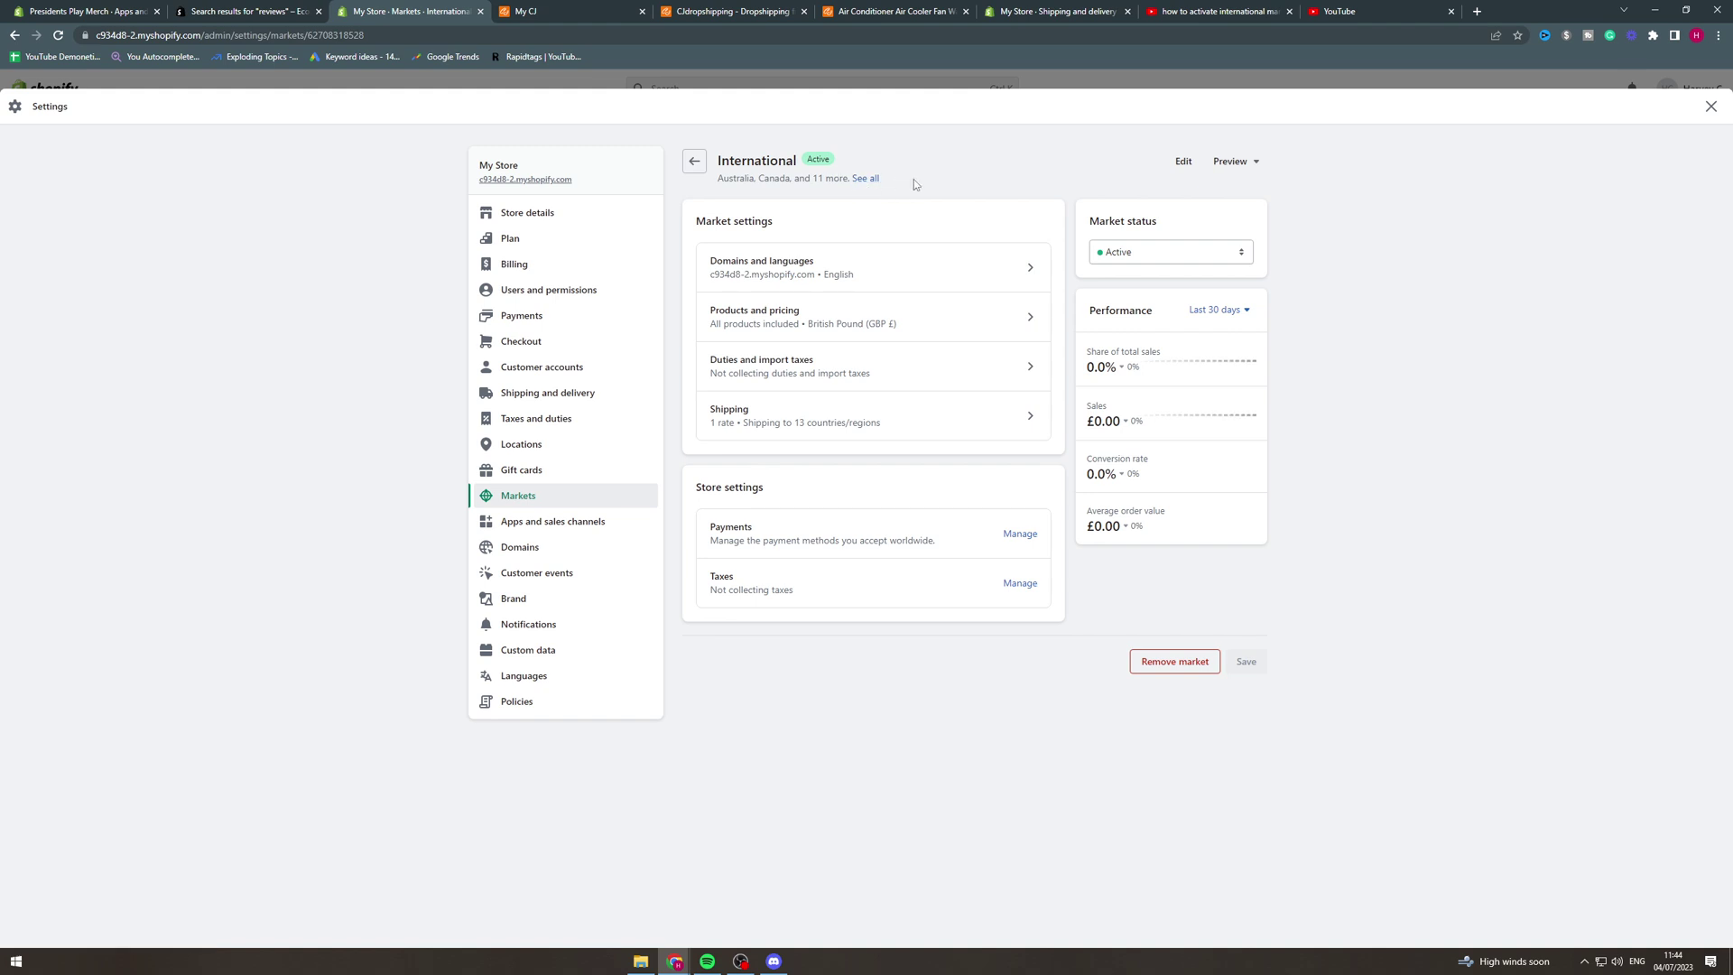
List International's 13 shipping countries and expand Australia's Standard International rate (€0.00 EUR and up, 3–17 days)
click(820, 414)
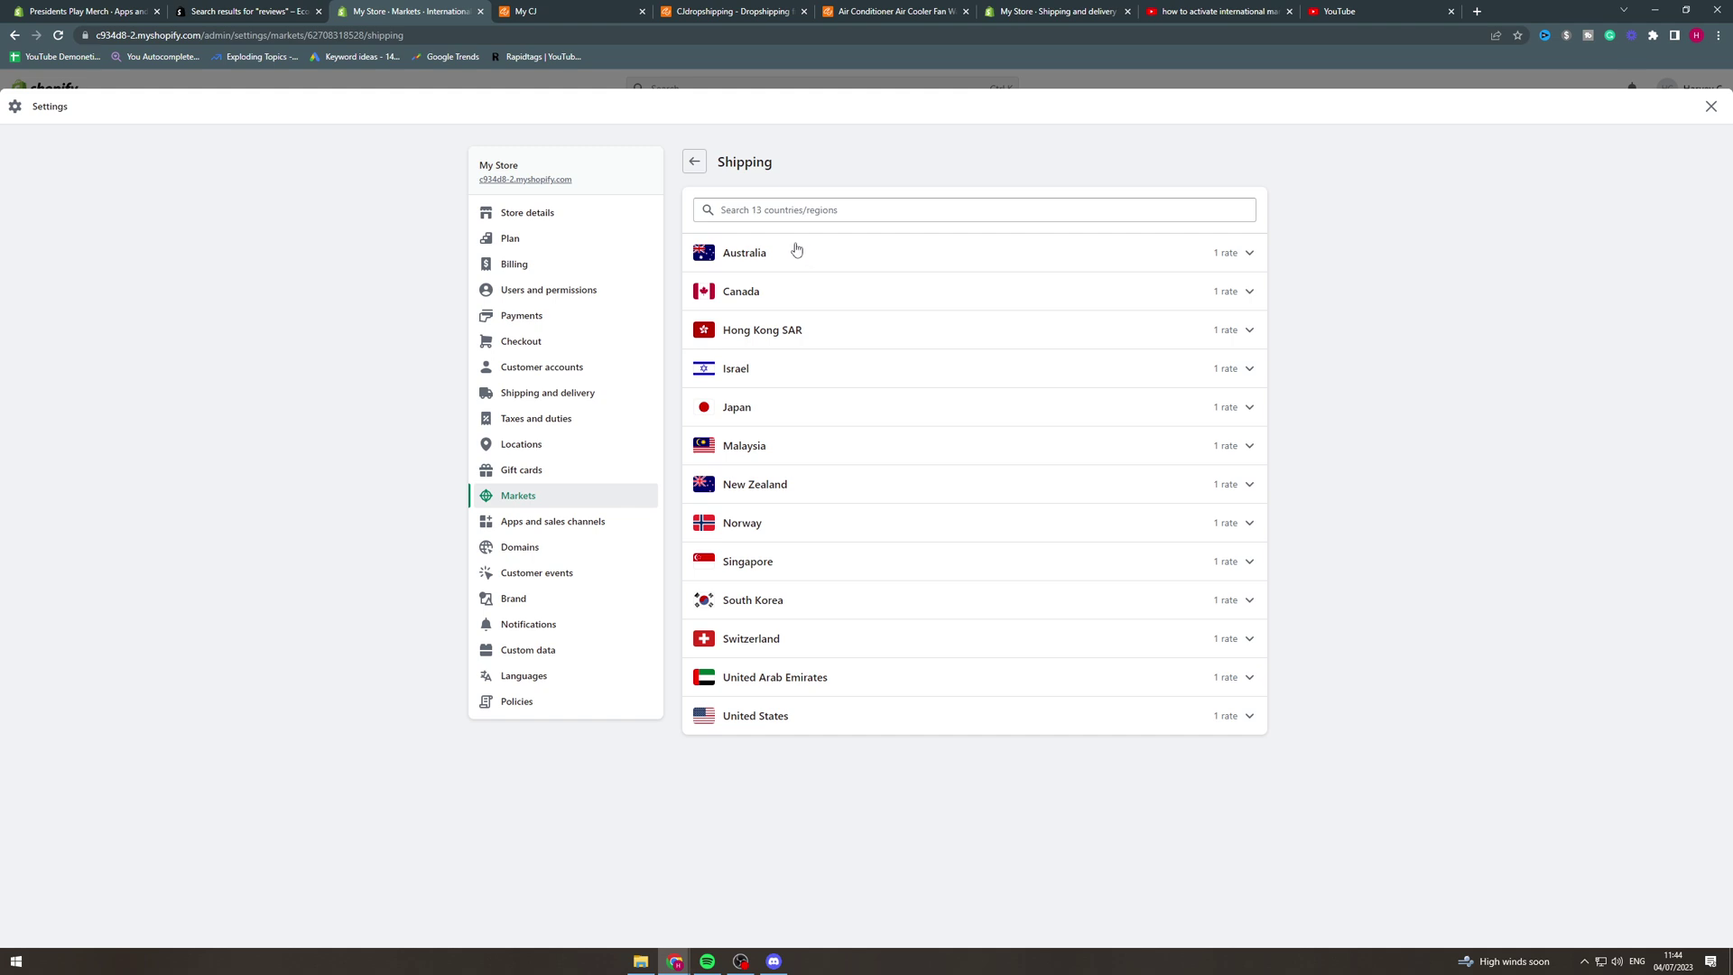
click(1211, 254)
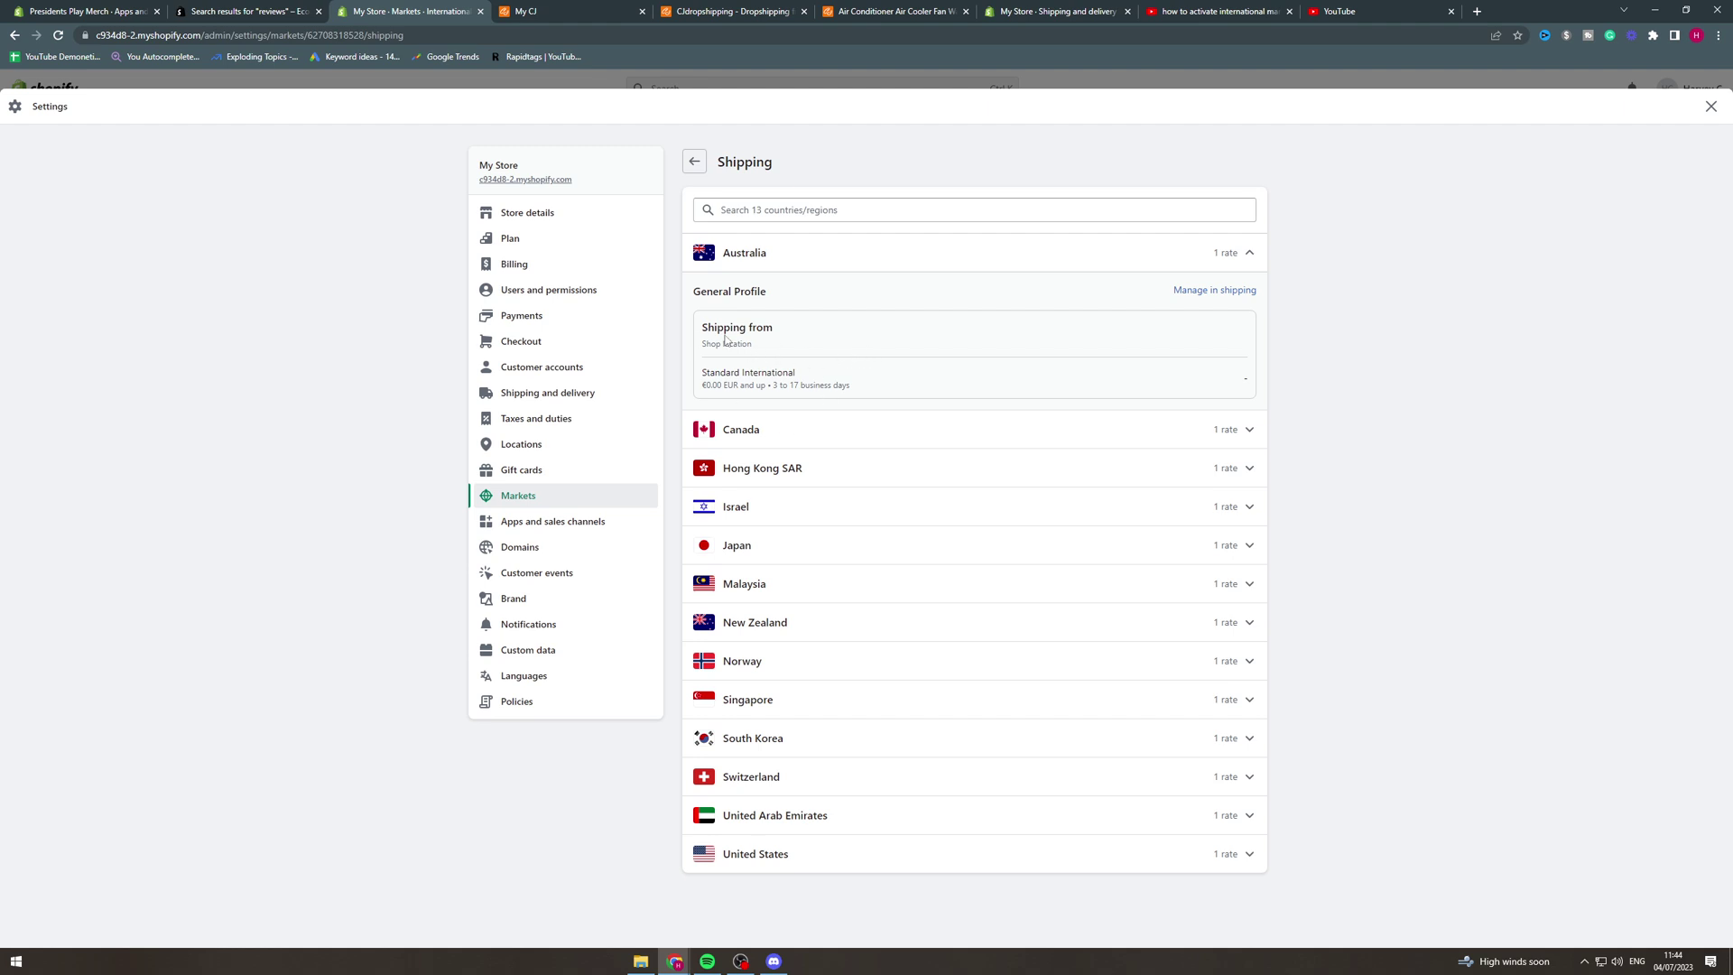
Open the General shipping profile in a new tab, then return to the International market overview
middle_click(1197, 290)
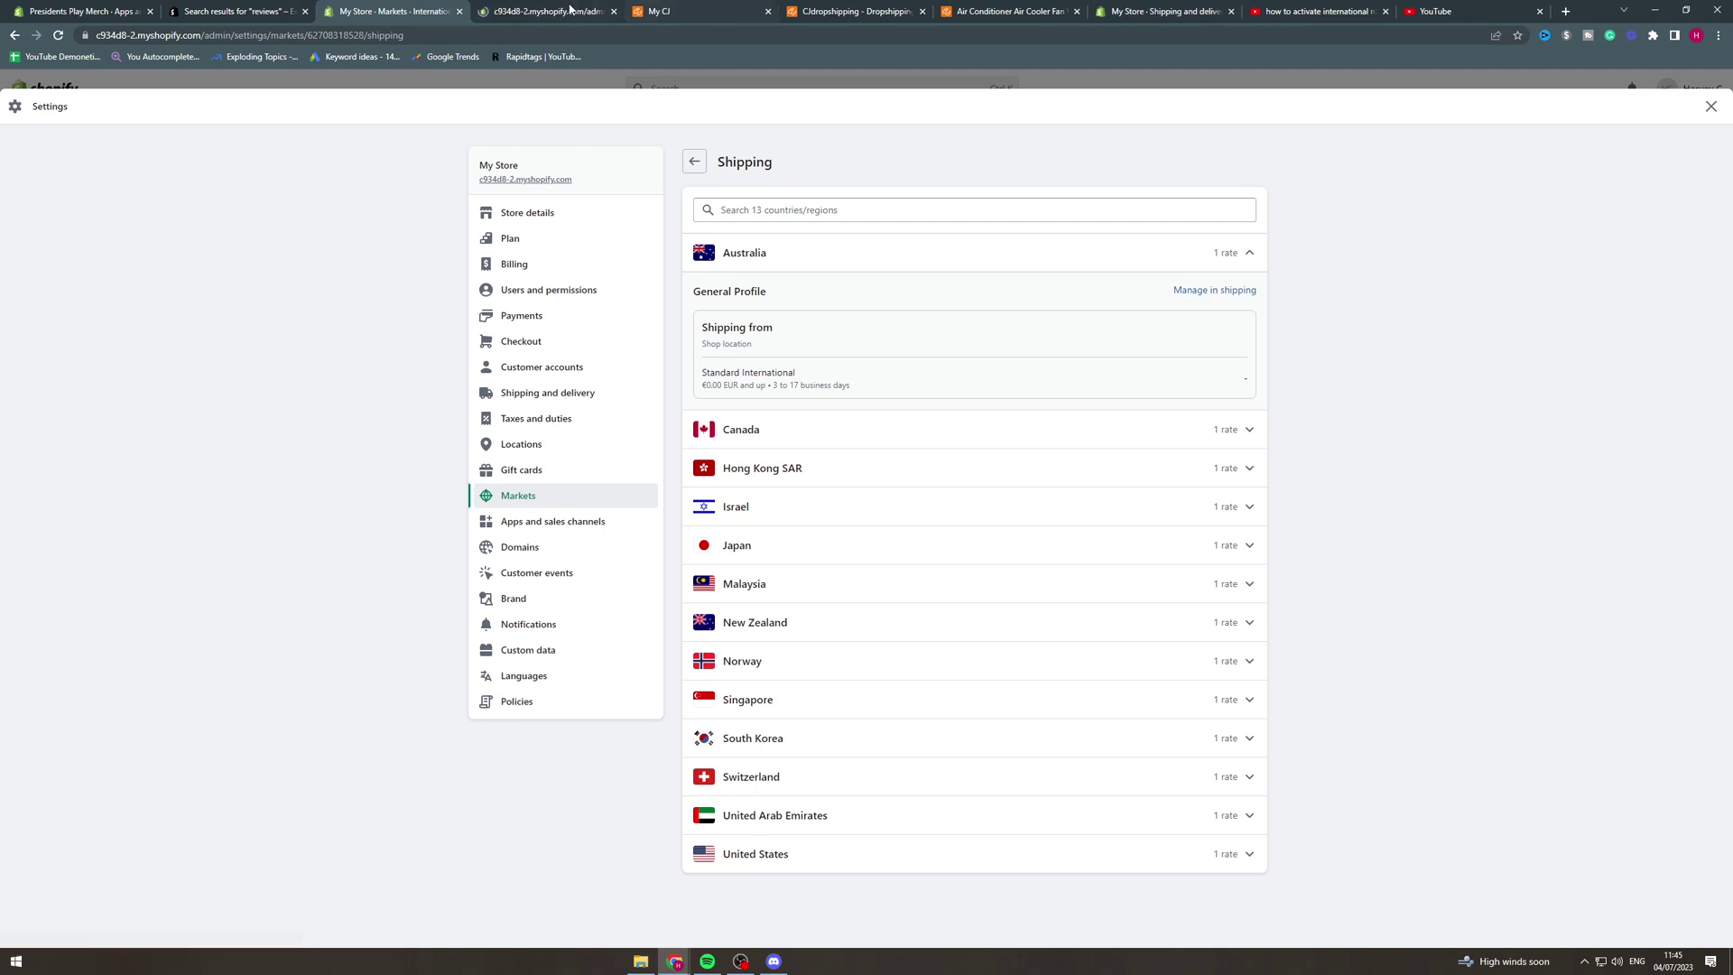
click(570, 11)
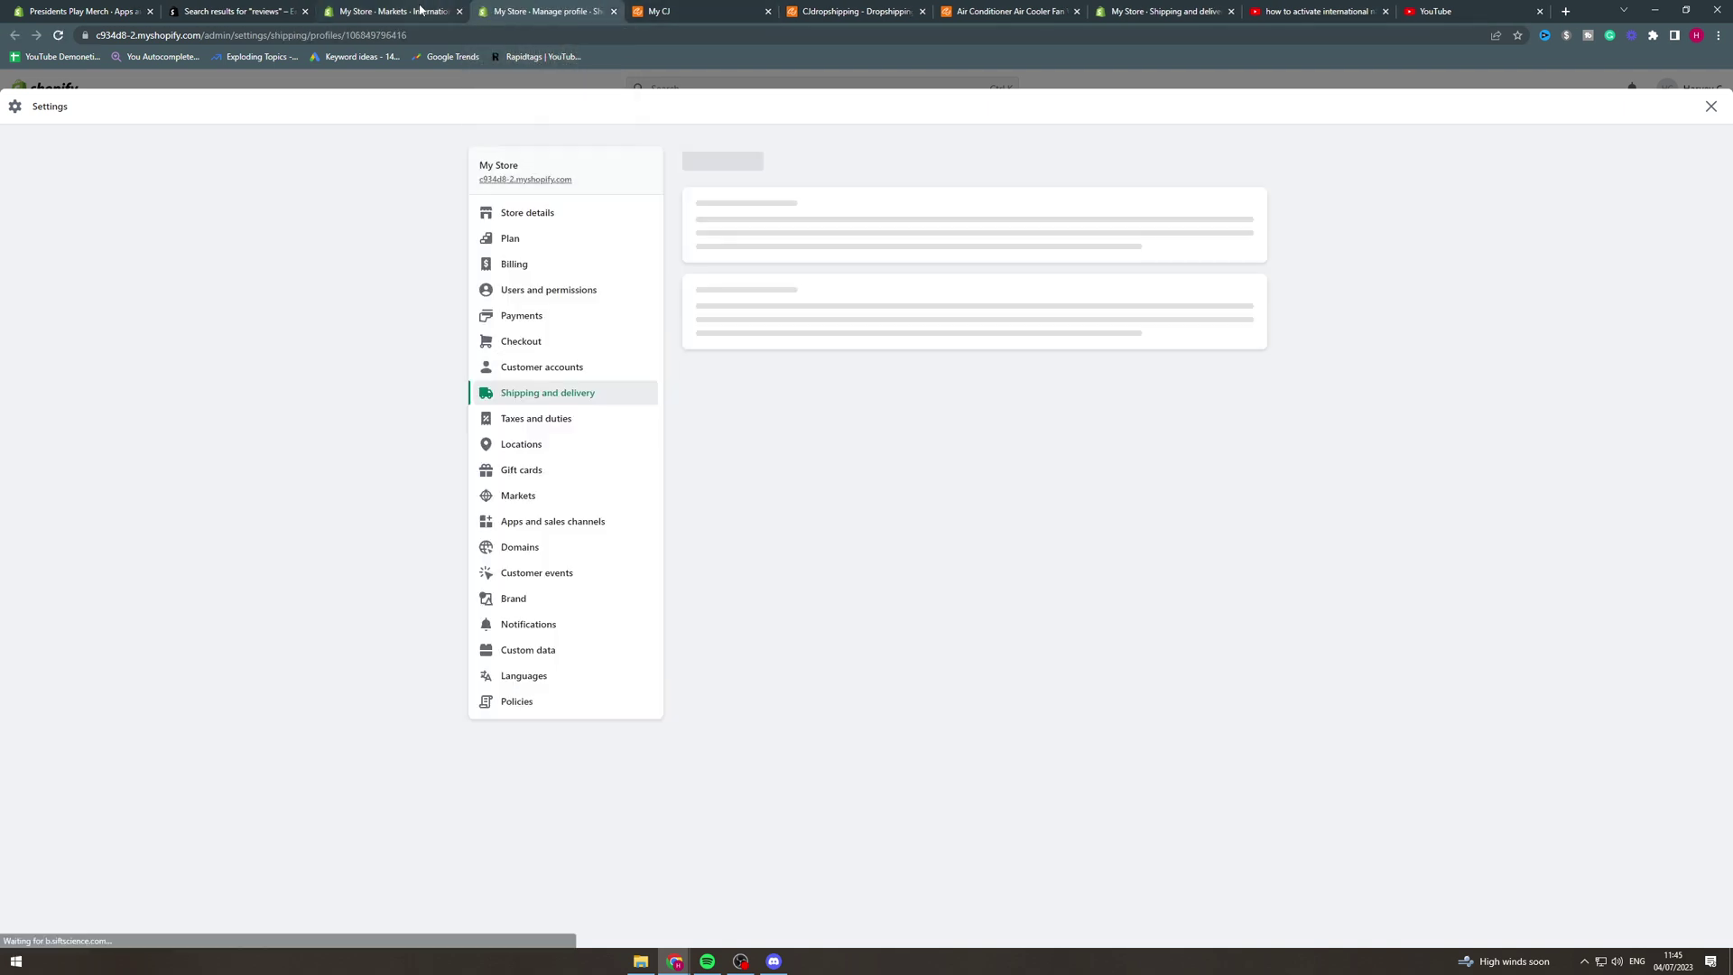
scroll(949, 474, down, 1)
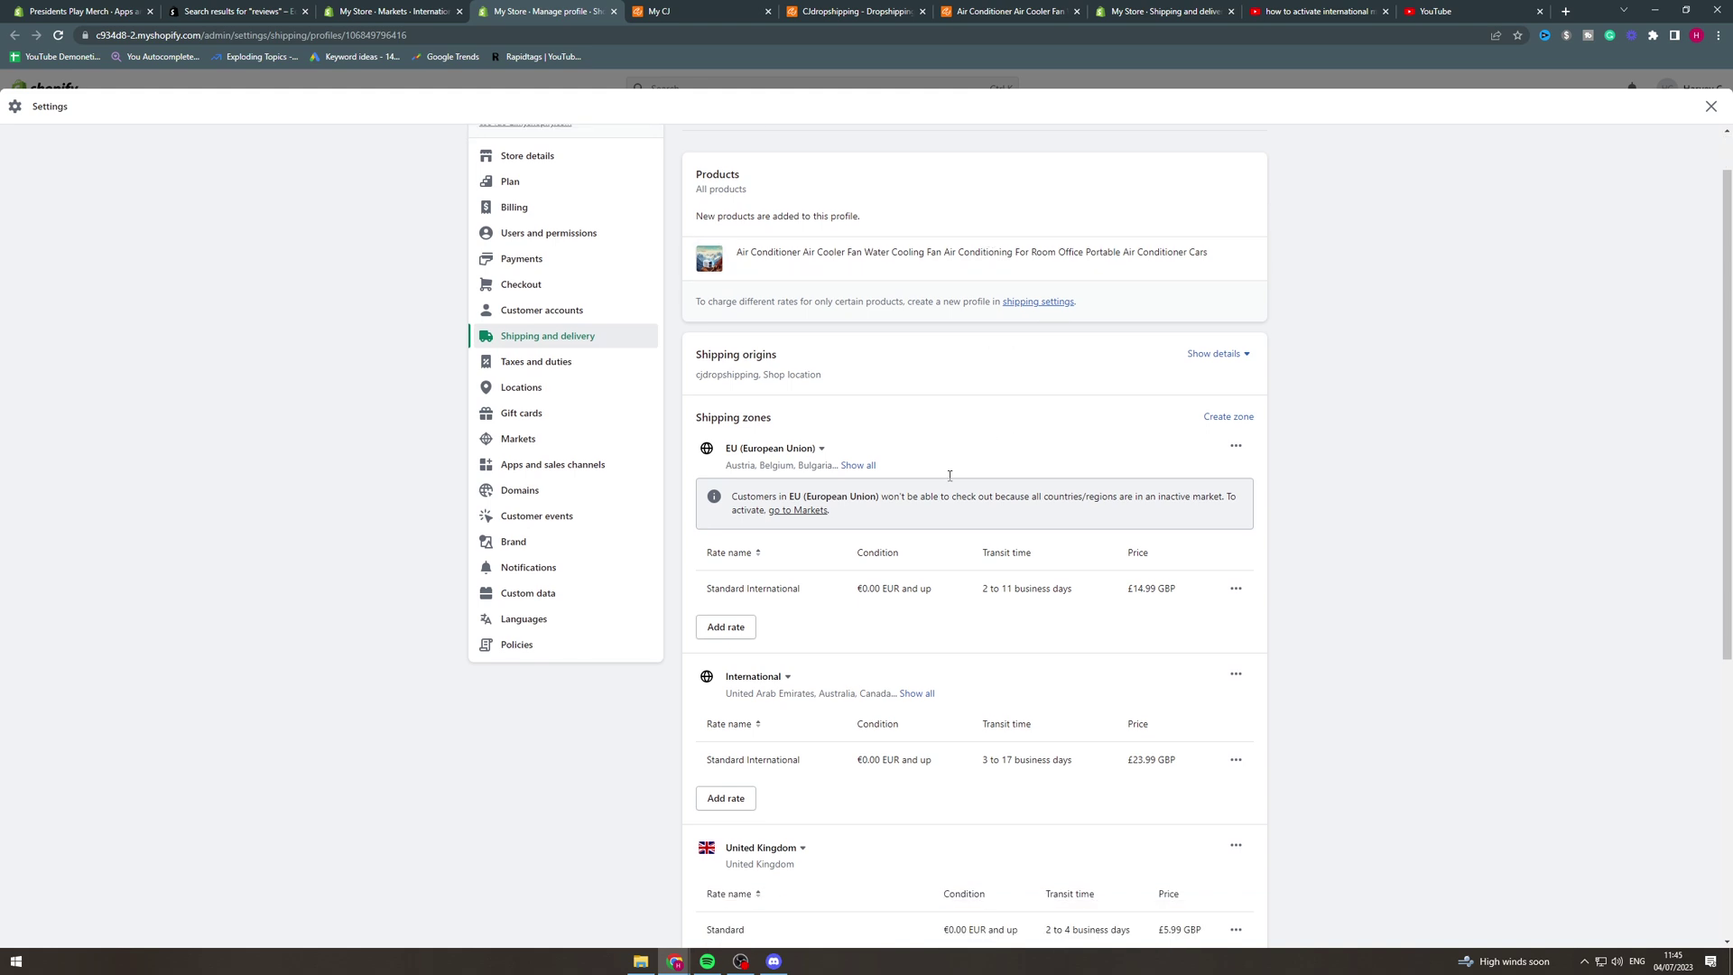
scroll(949, 475, down, 3)
click(368, 9)
click(694, 164)
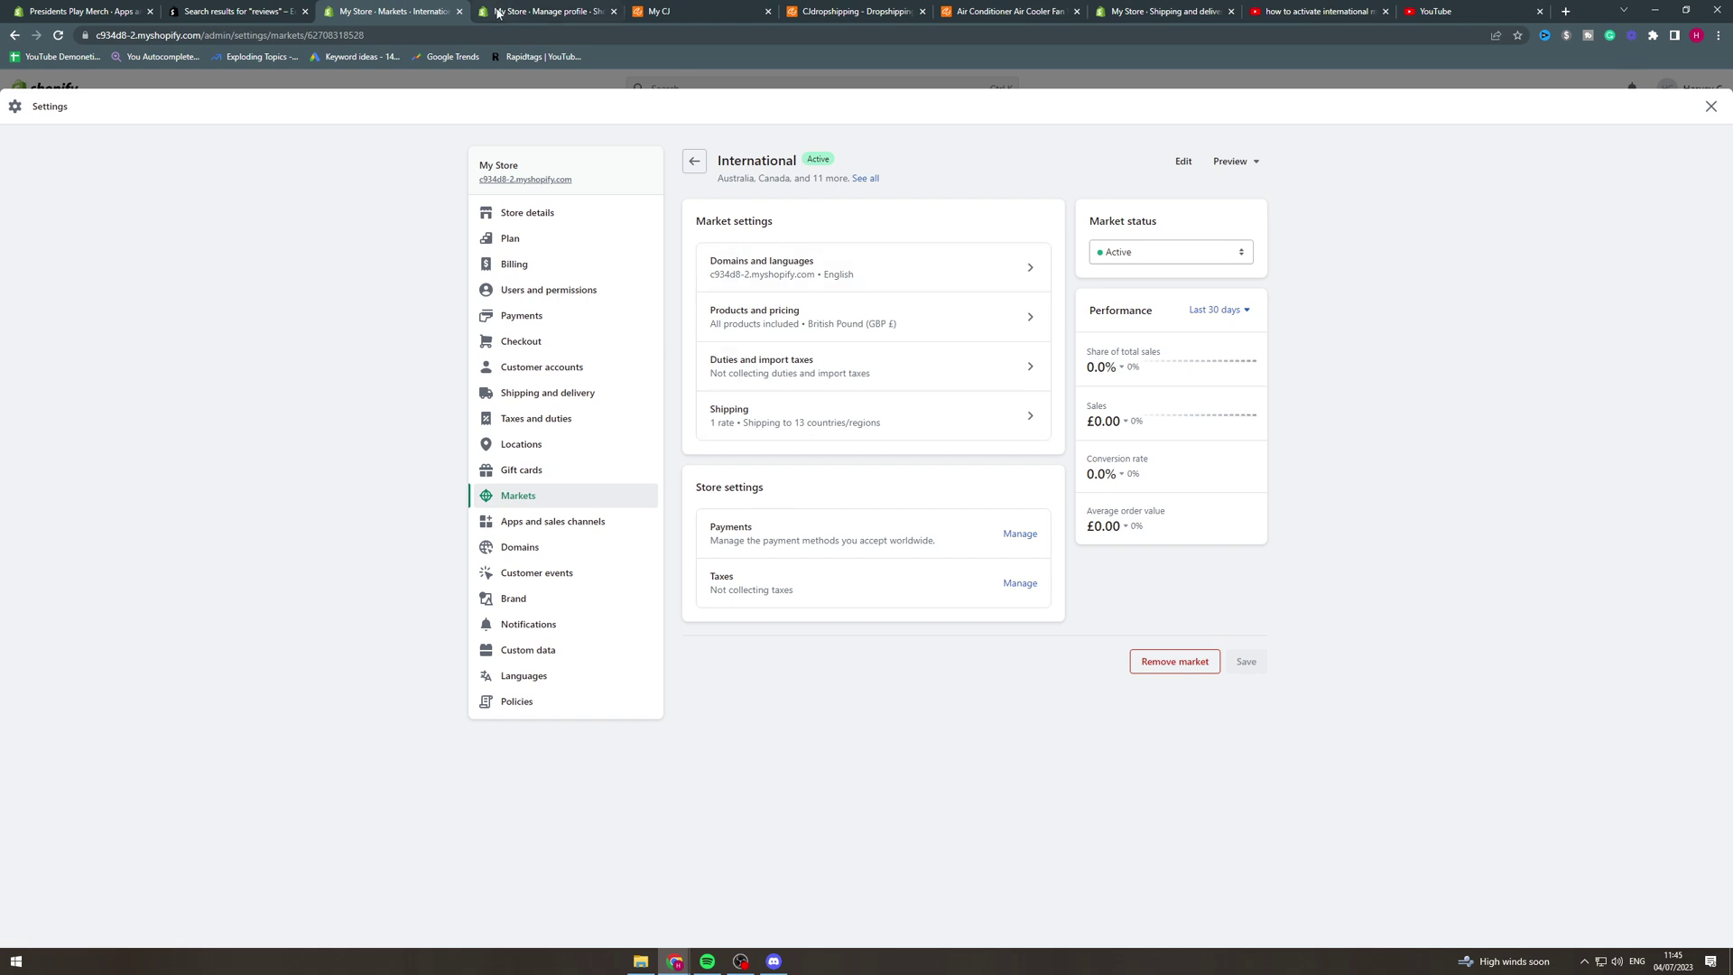
On the General shipping profile, start and cancel a new International zone rate, then scroll to top
key(ctrl+Tab)
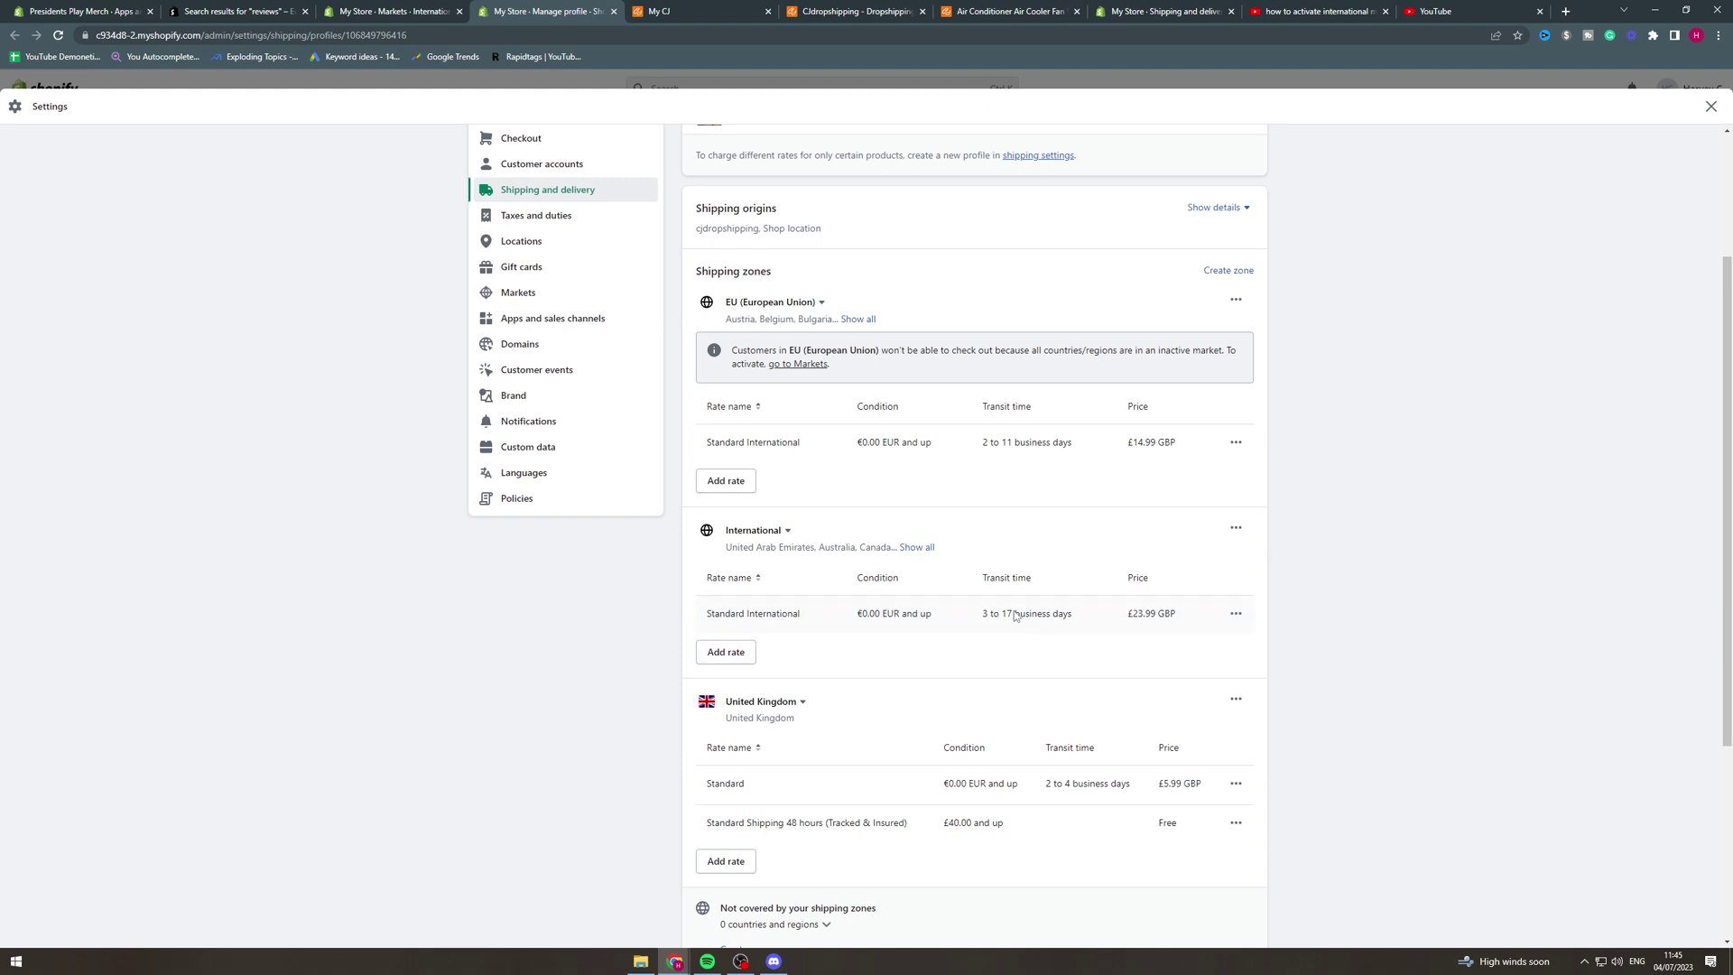
click(726, 652)
click(1055, 378)
scroll(1072, 405, up, 3)
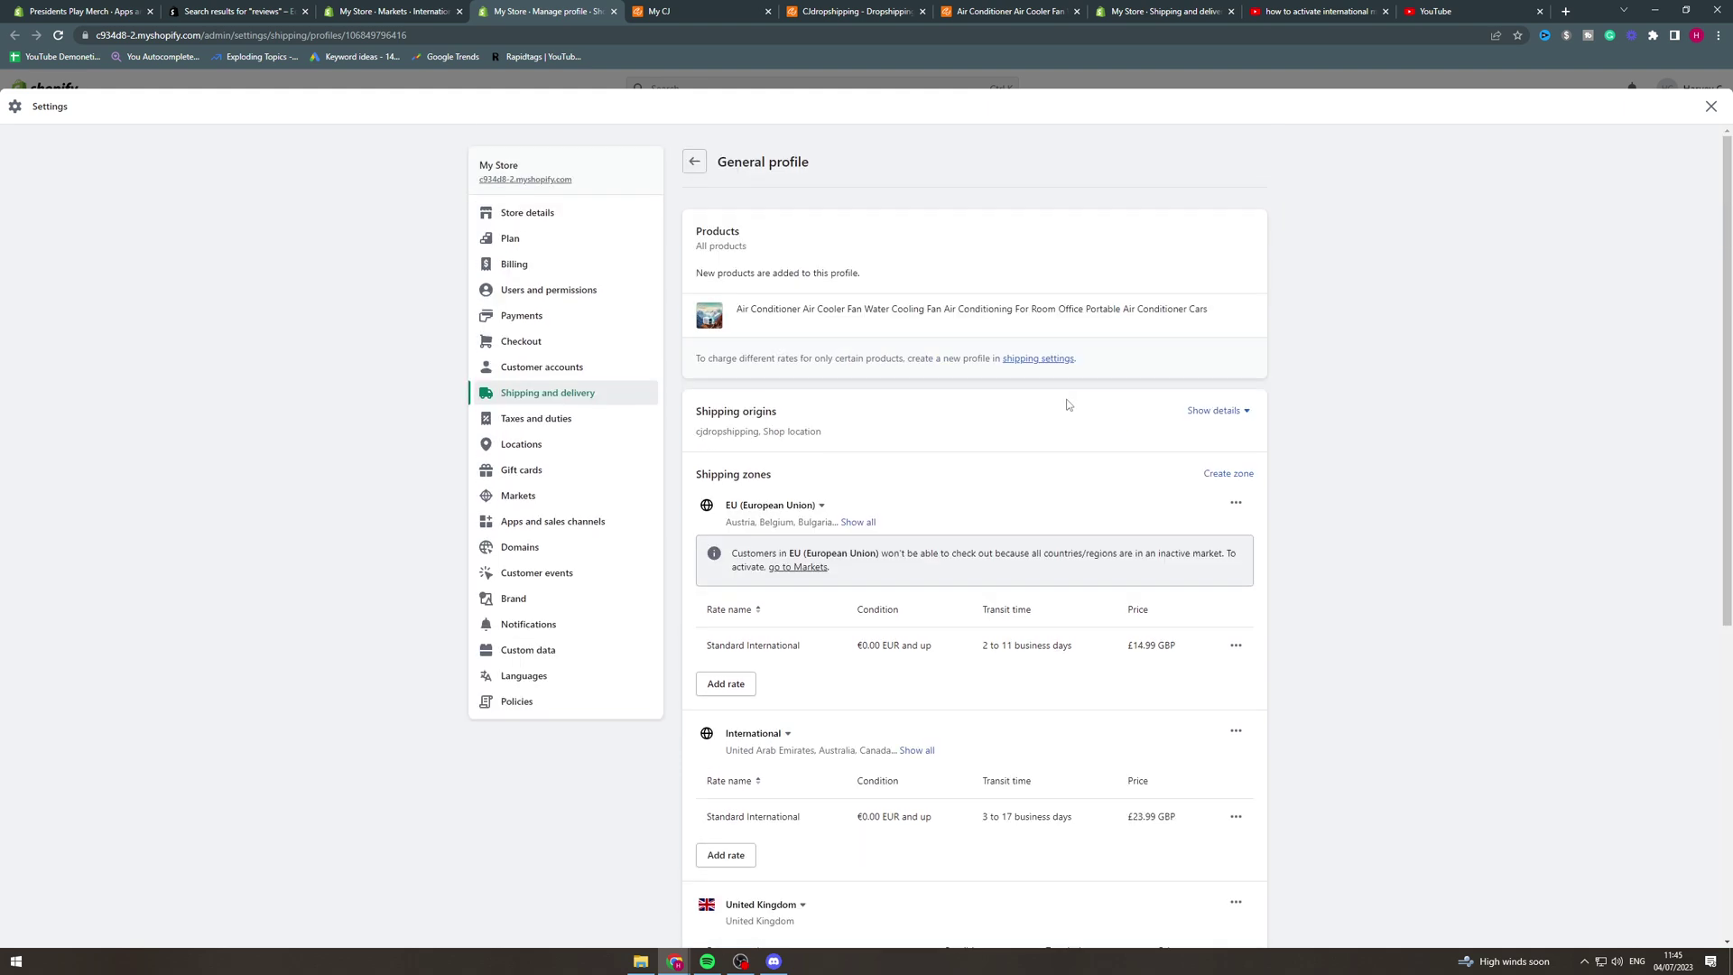
Look at the store's Payments settings from the International market, then come back to its overview
click(418, 13)
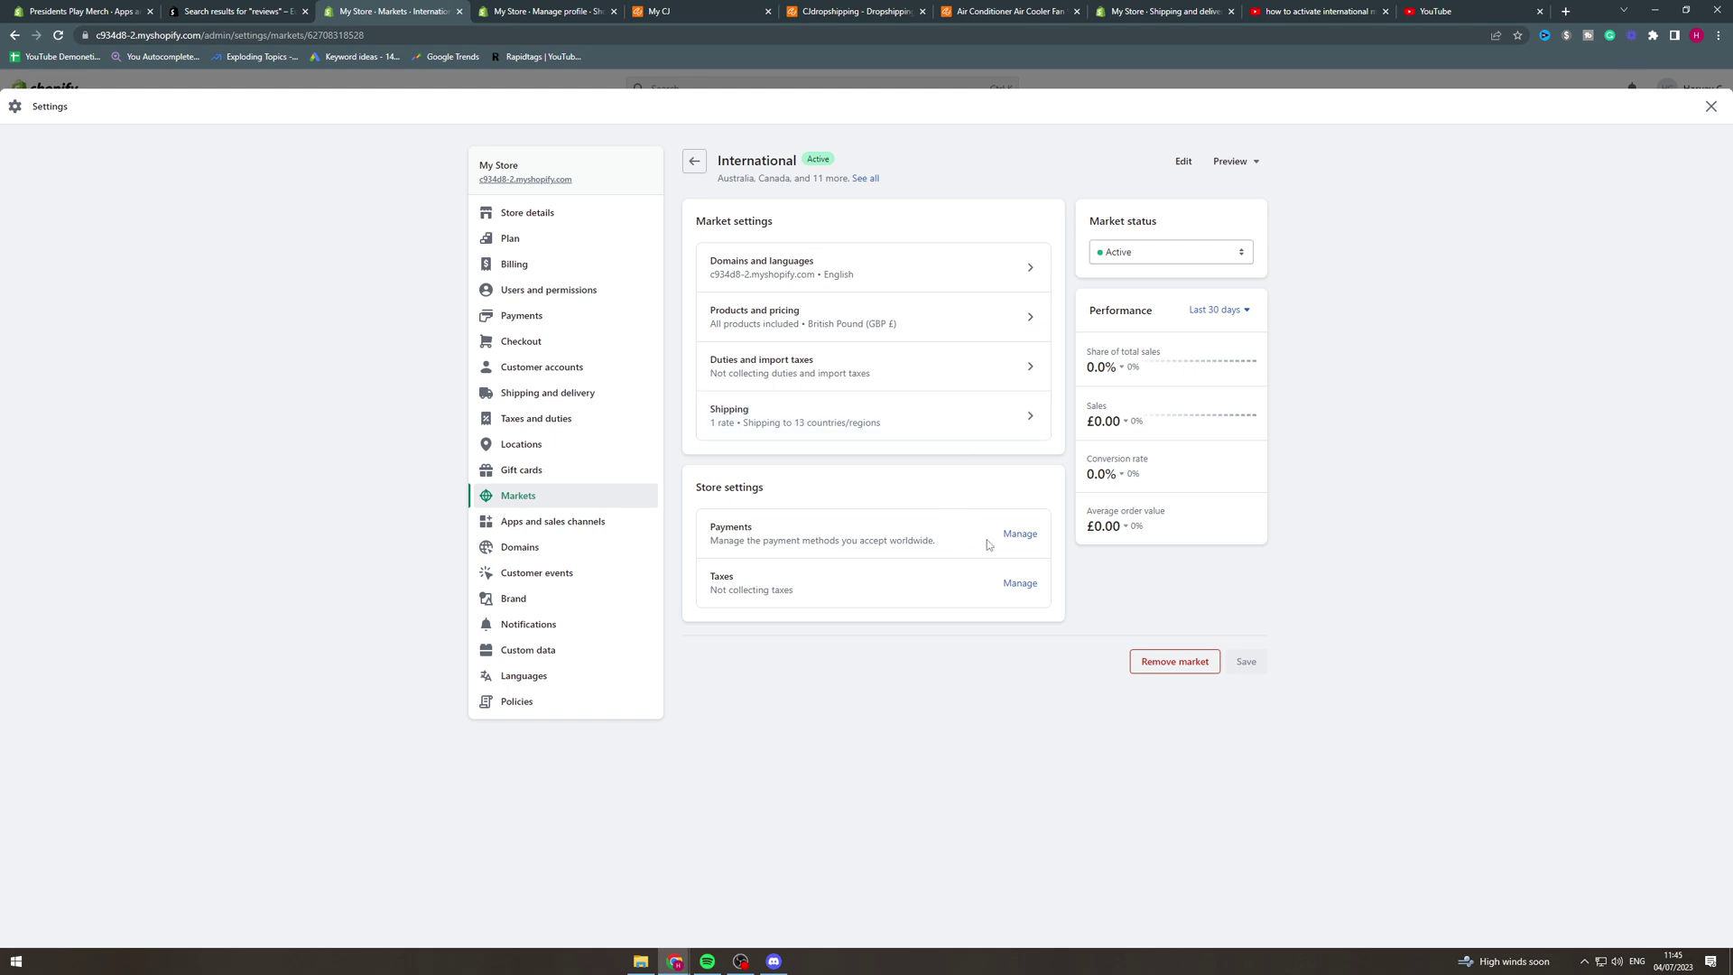
click(1026, 538)
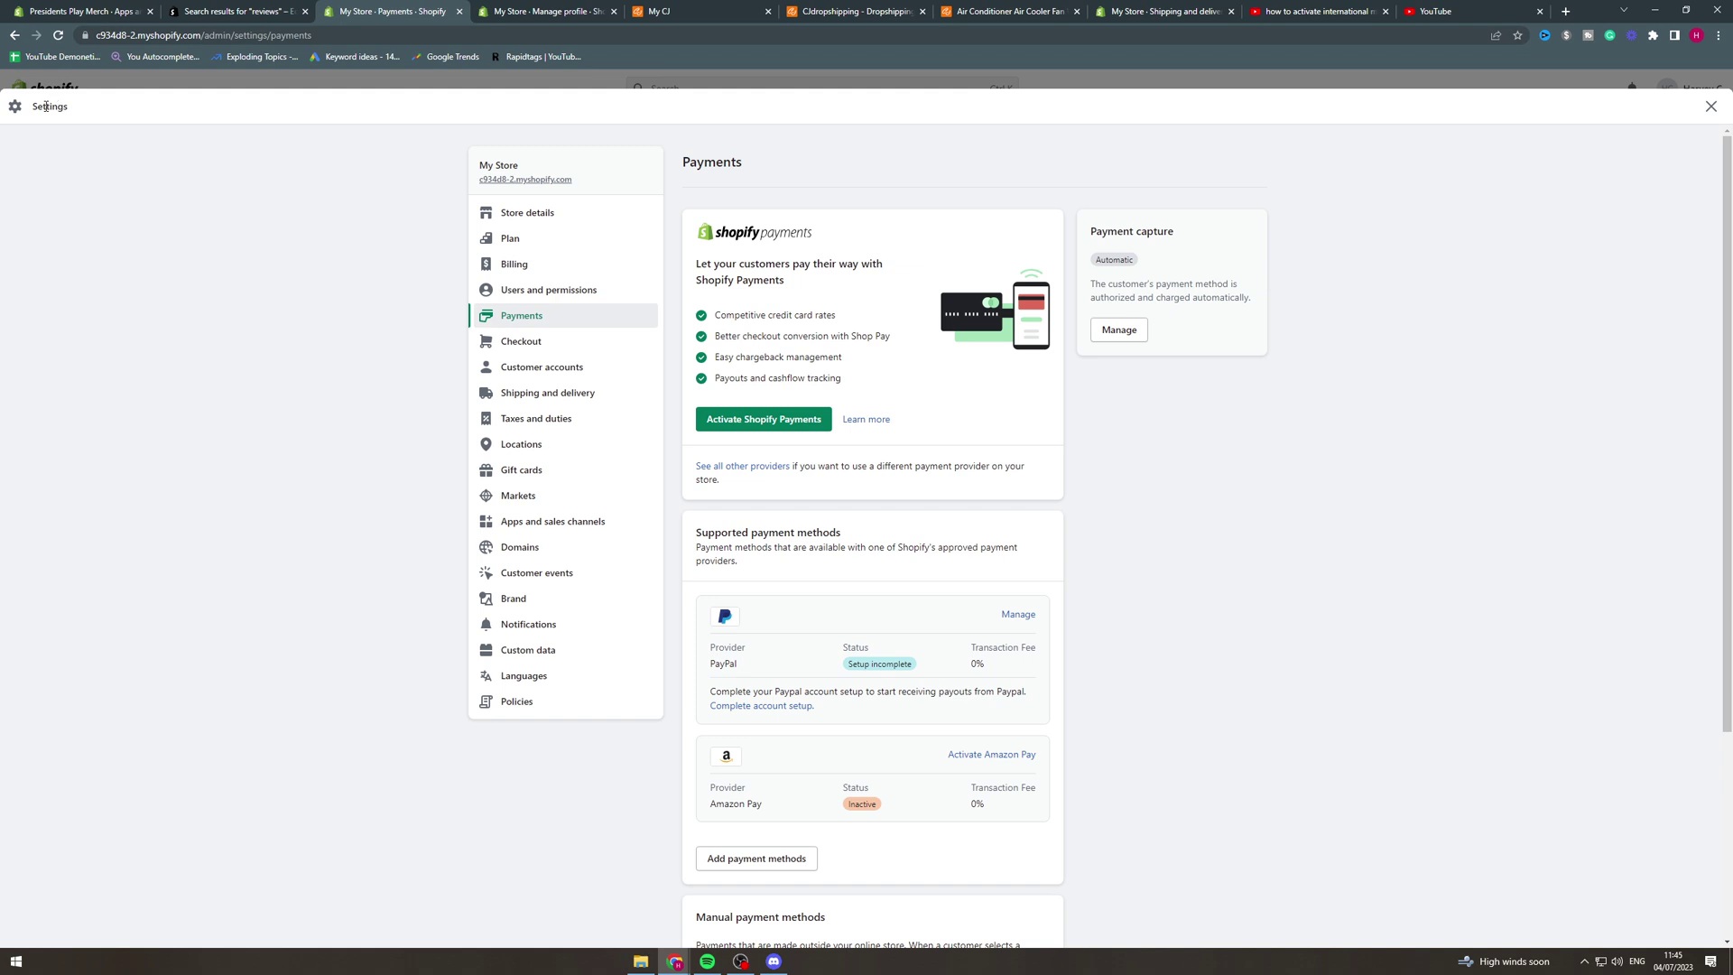
click(15, 36)
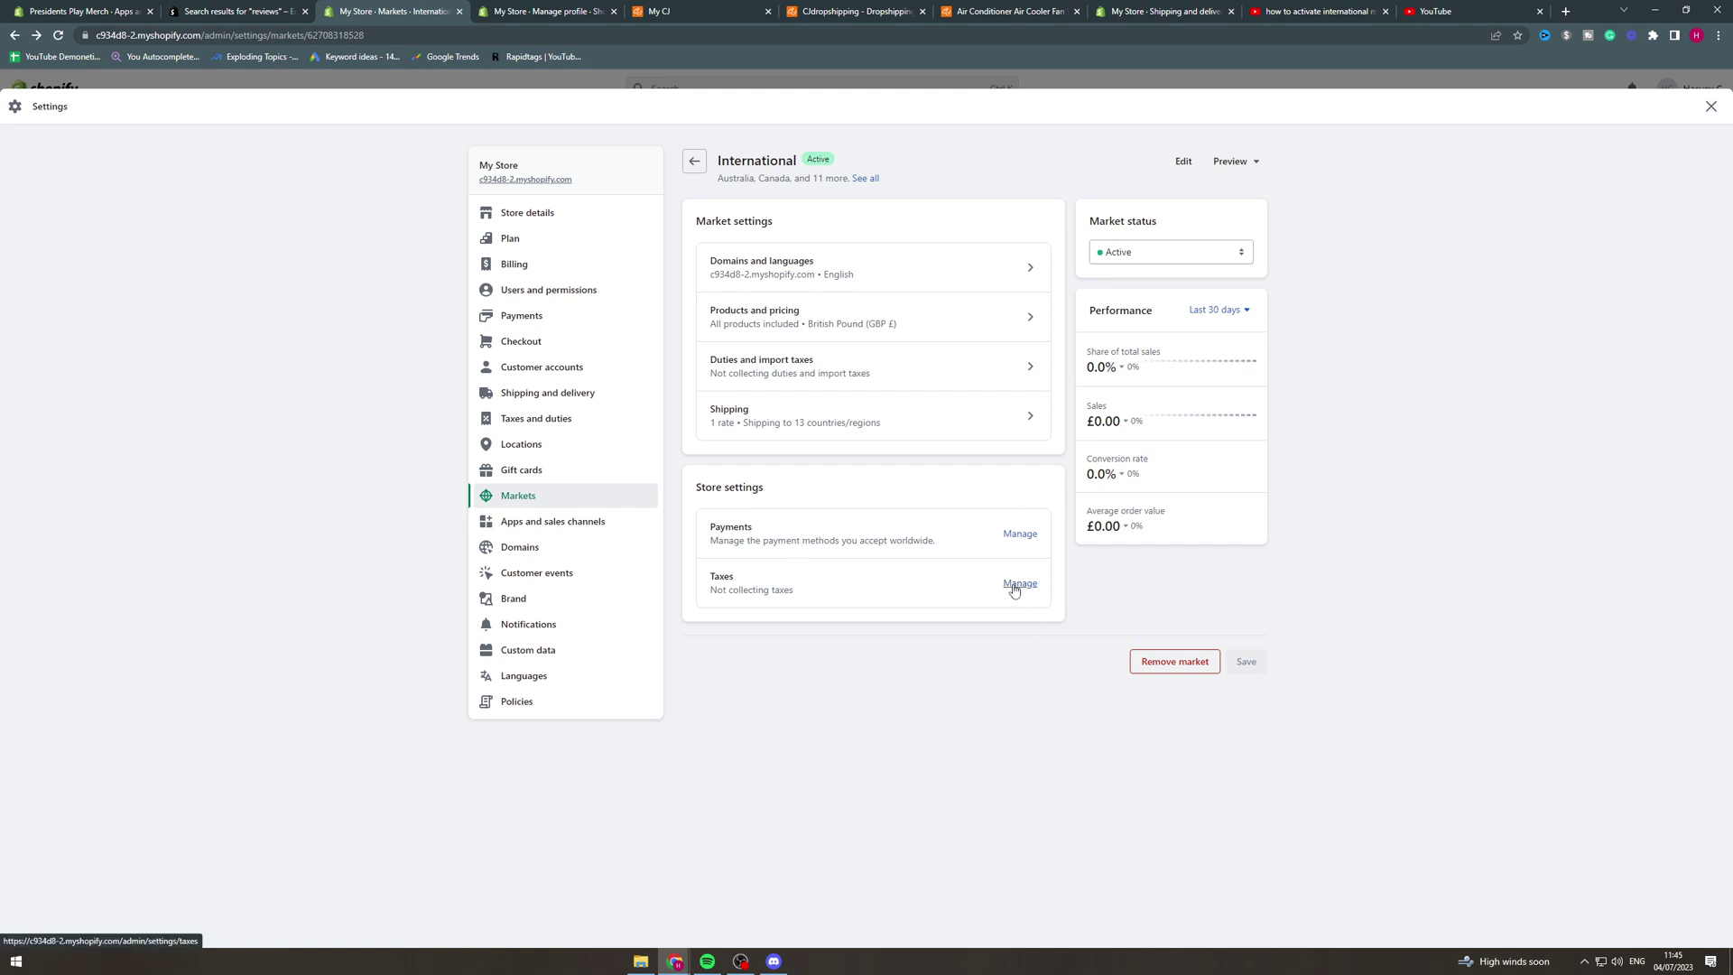
click(1179, 161)
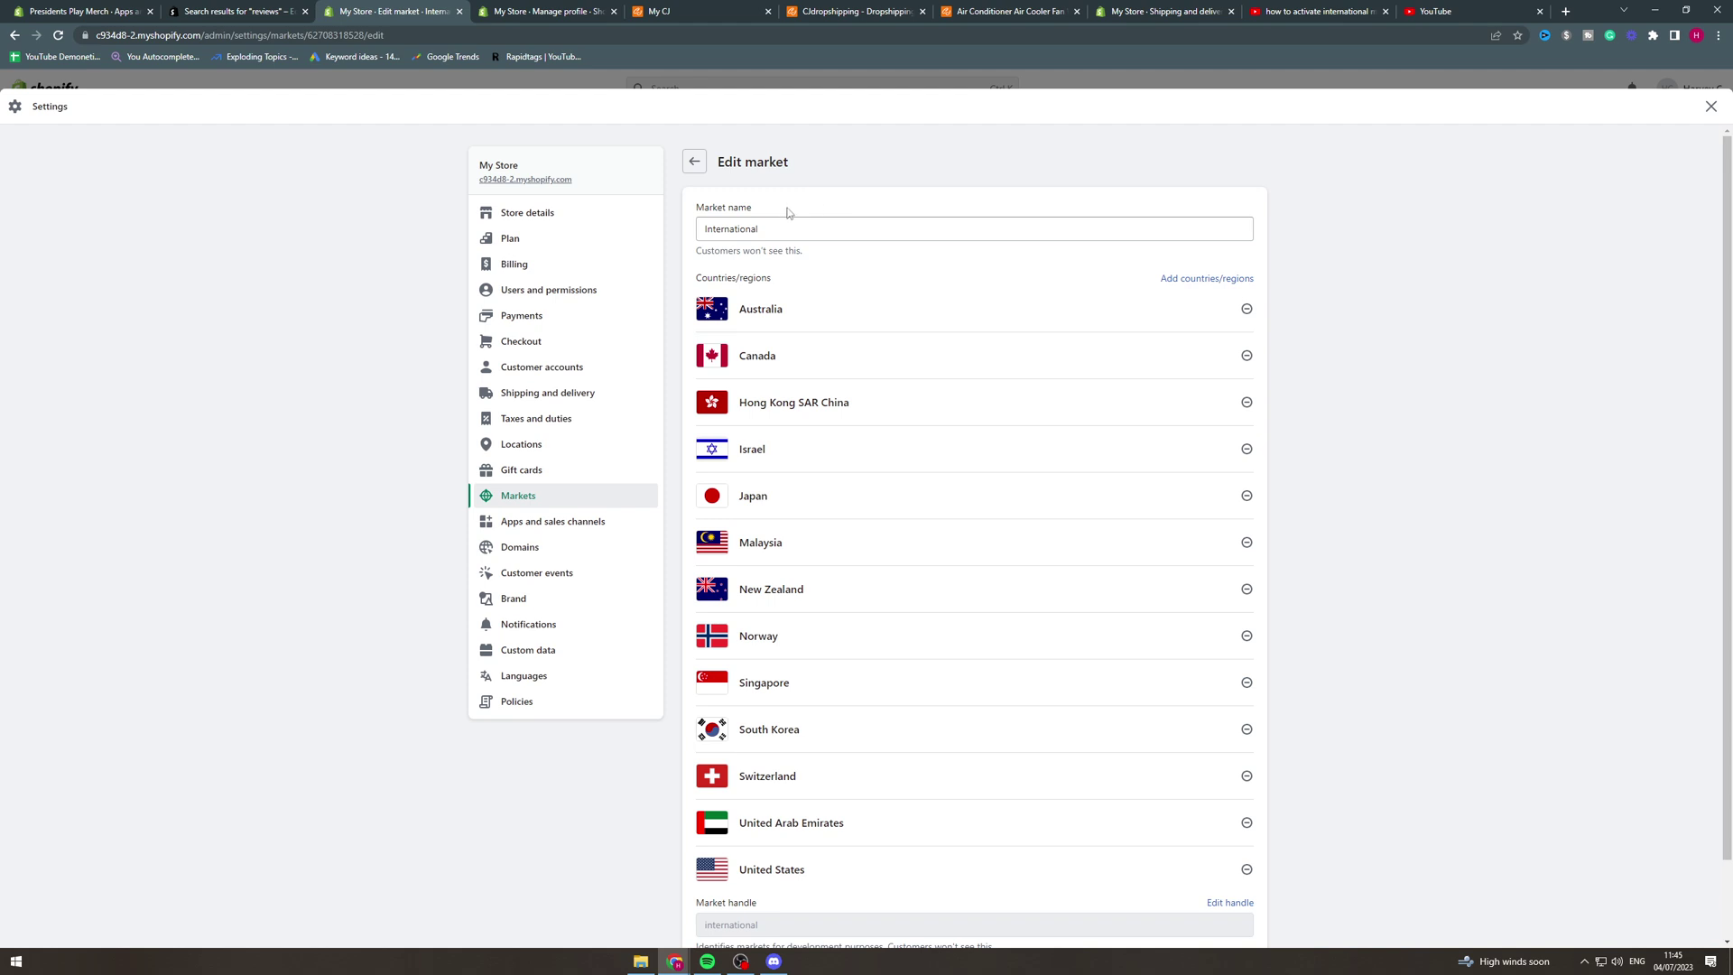
scroll(930, 457, down, 2)
scroll(956, 502, up, 2)
scroll(997, 420, down, 1)
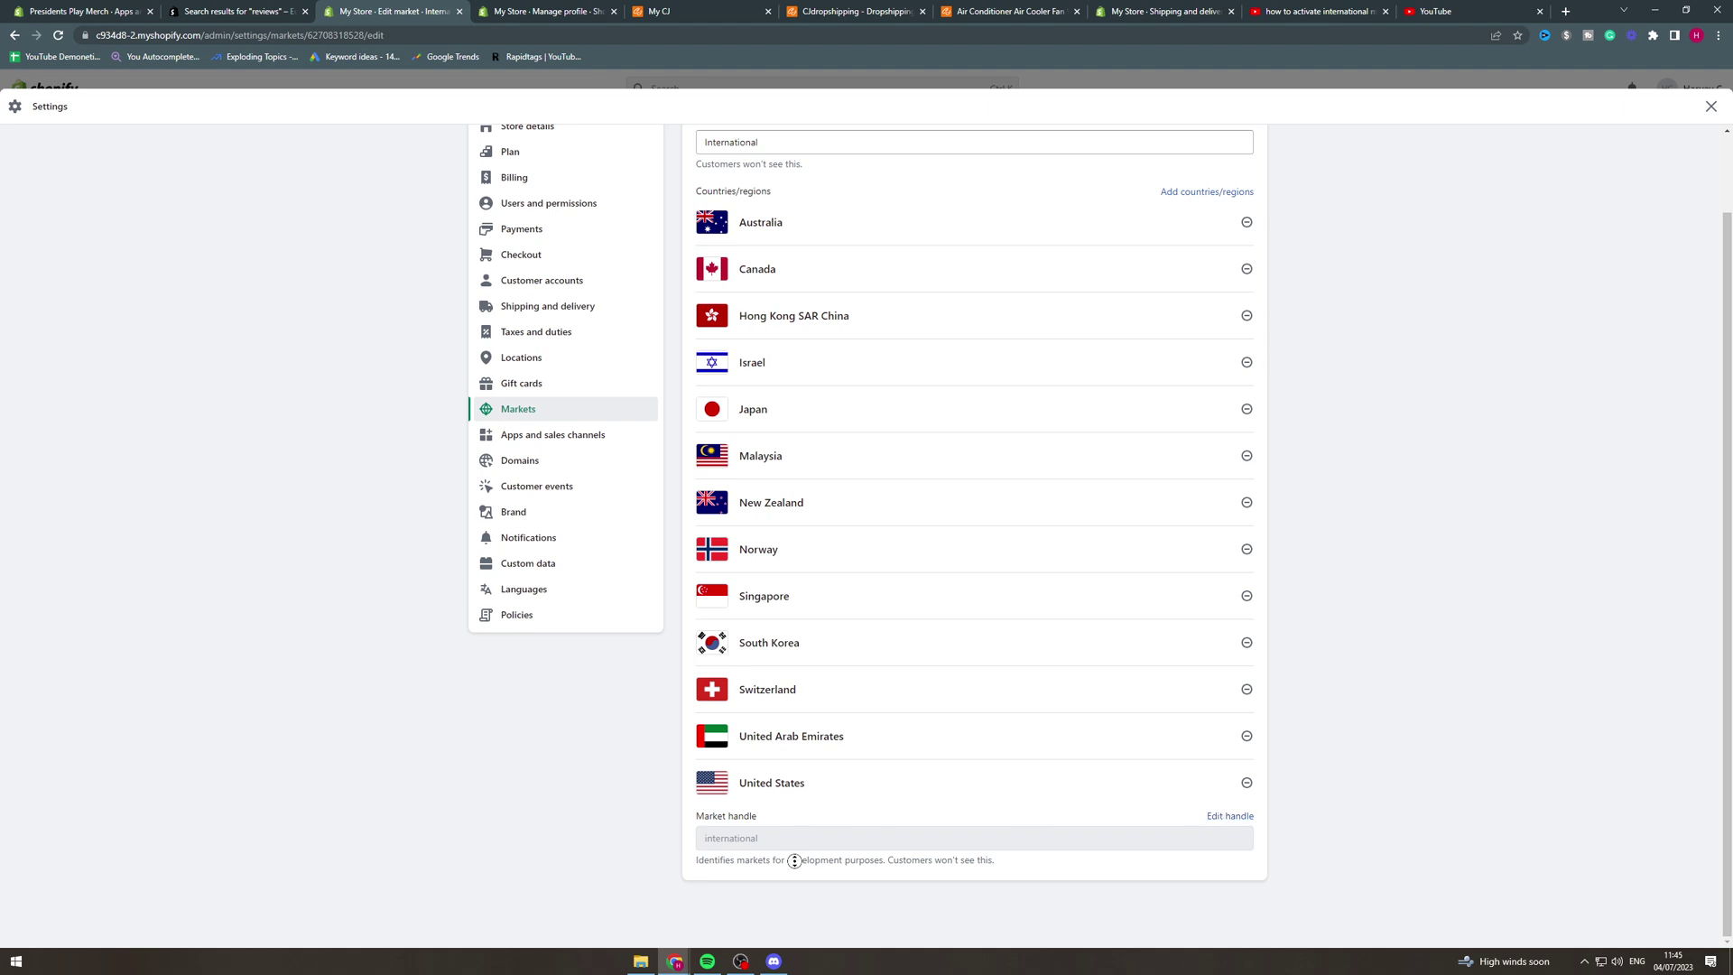
scroll(797, 858, up, 1)
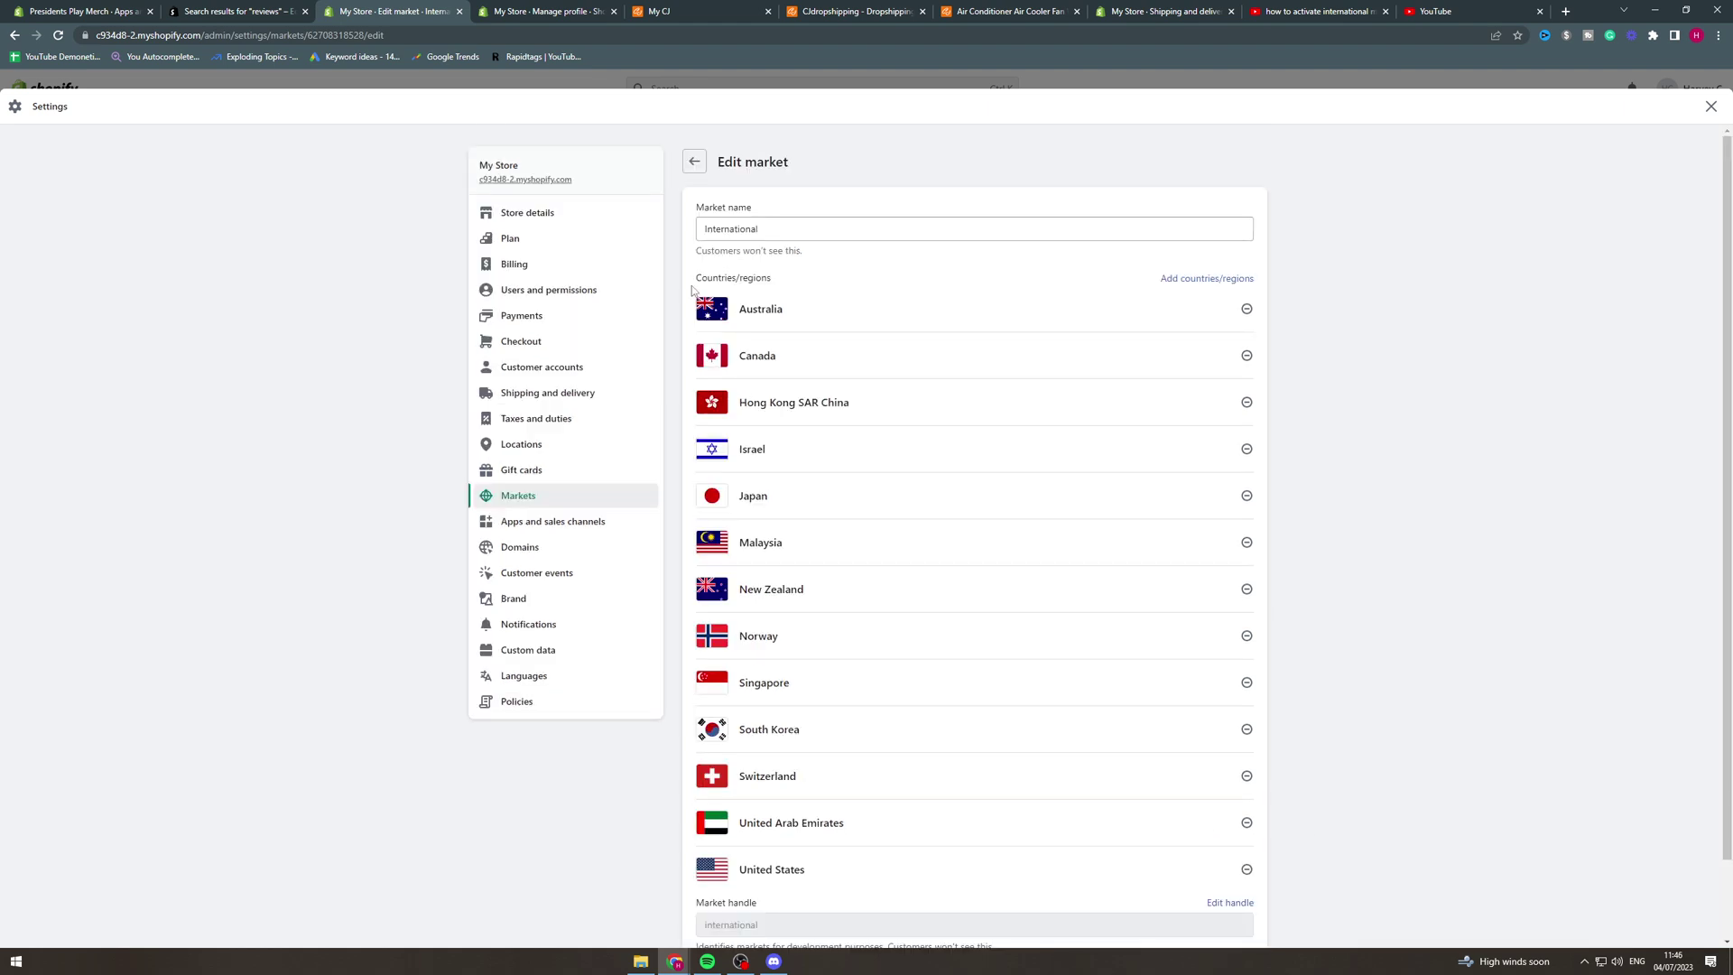
click(697, 165)
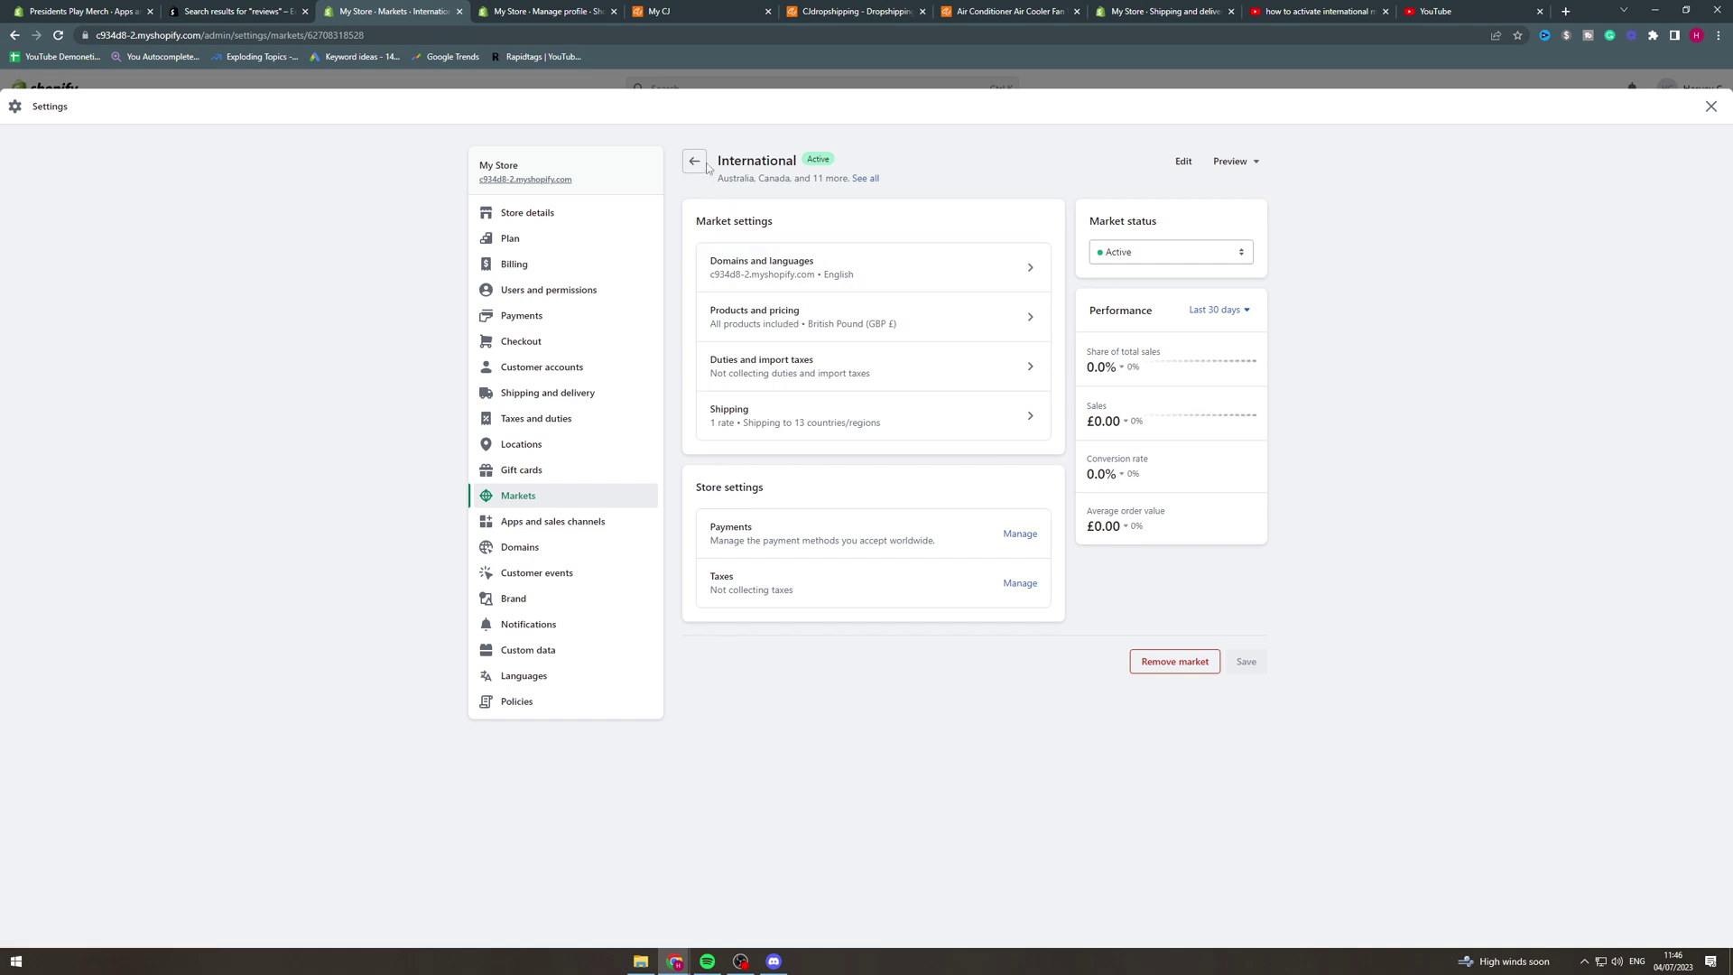
From the Markets overview, start a new market and name it Top 5
click(696, 164)
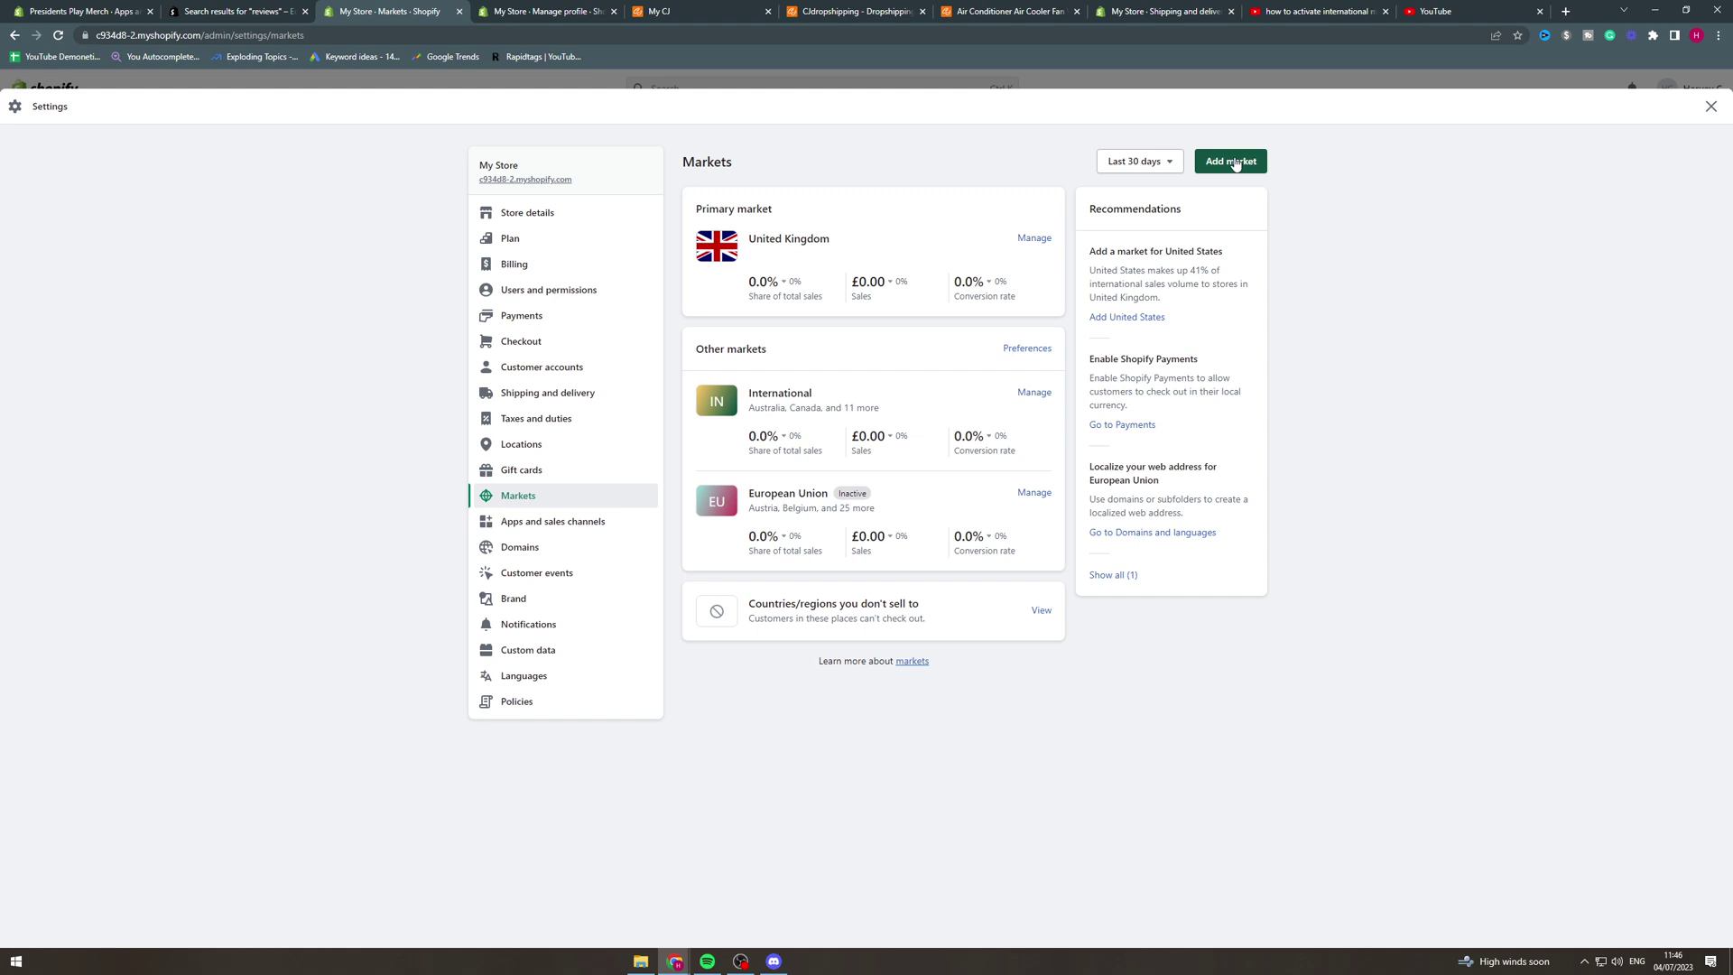
click(1235, 162)
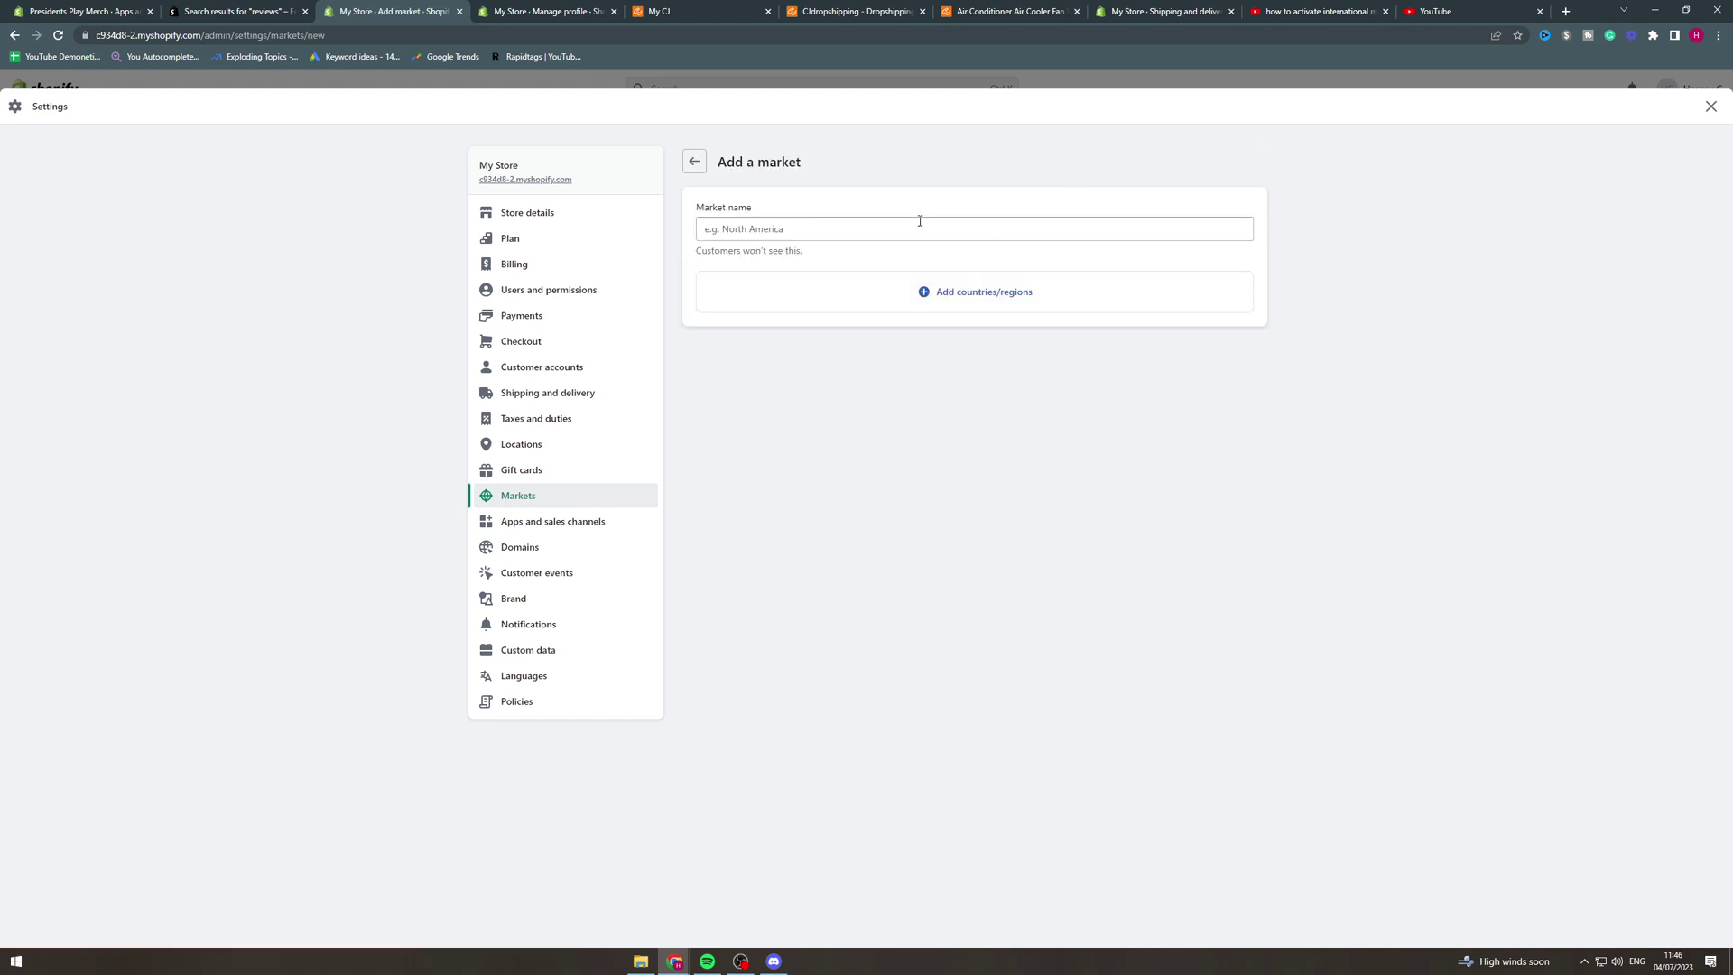
click(919, 221)
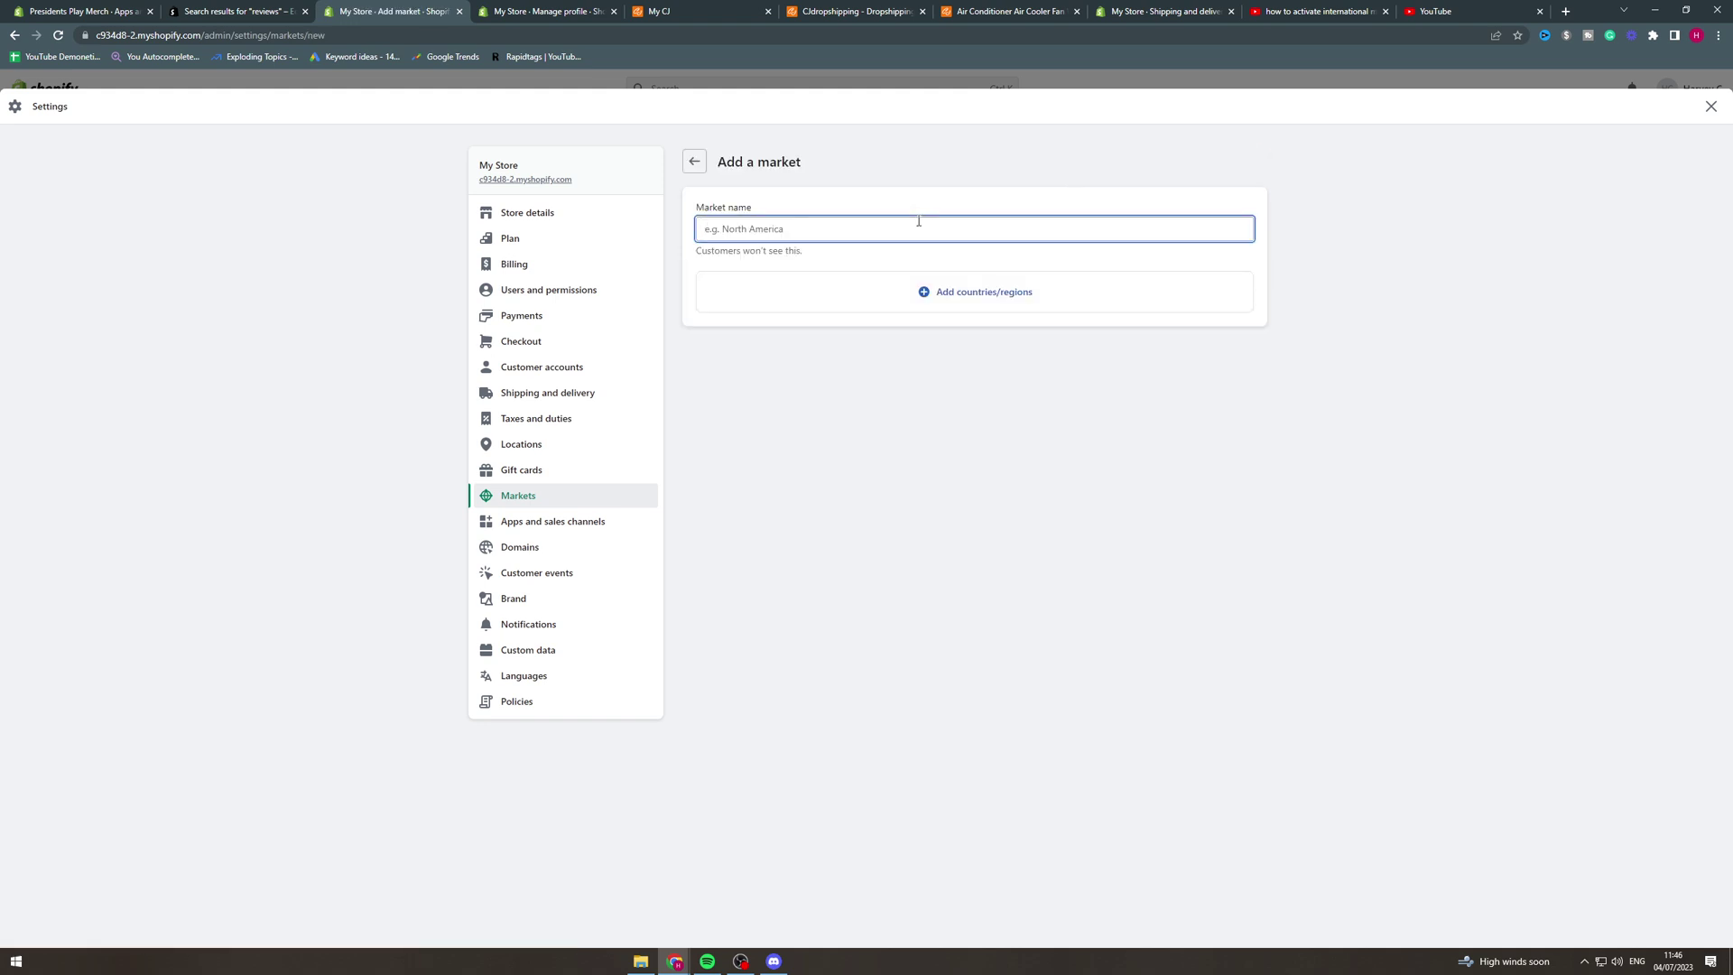
text(Top 5)
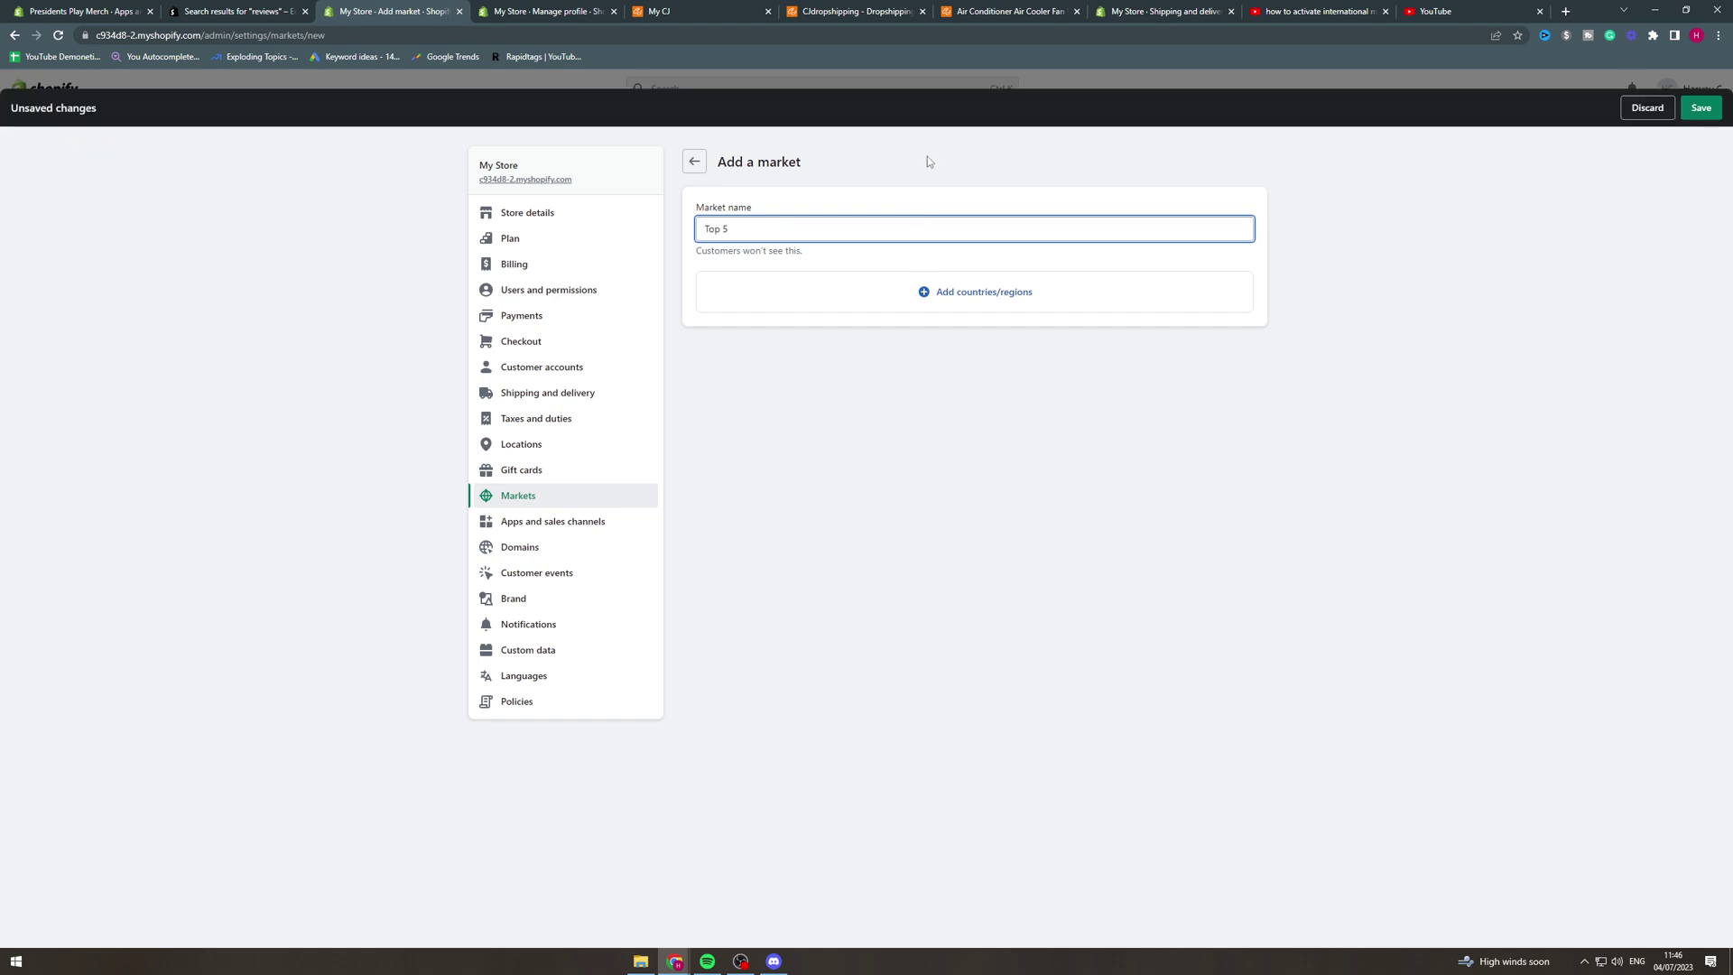
Add Algeria, Botswana, Congo - Brazzaville, Ethiopia and Liberia to Top 5 and save the market
click(928, 161)
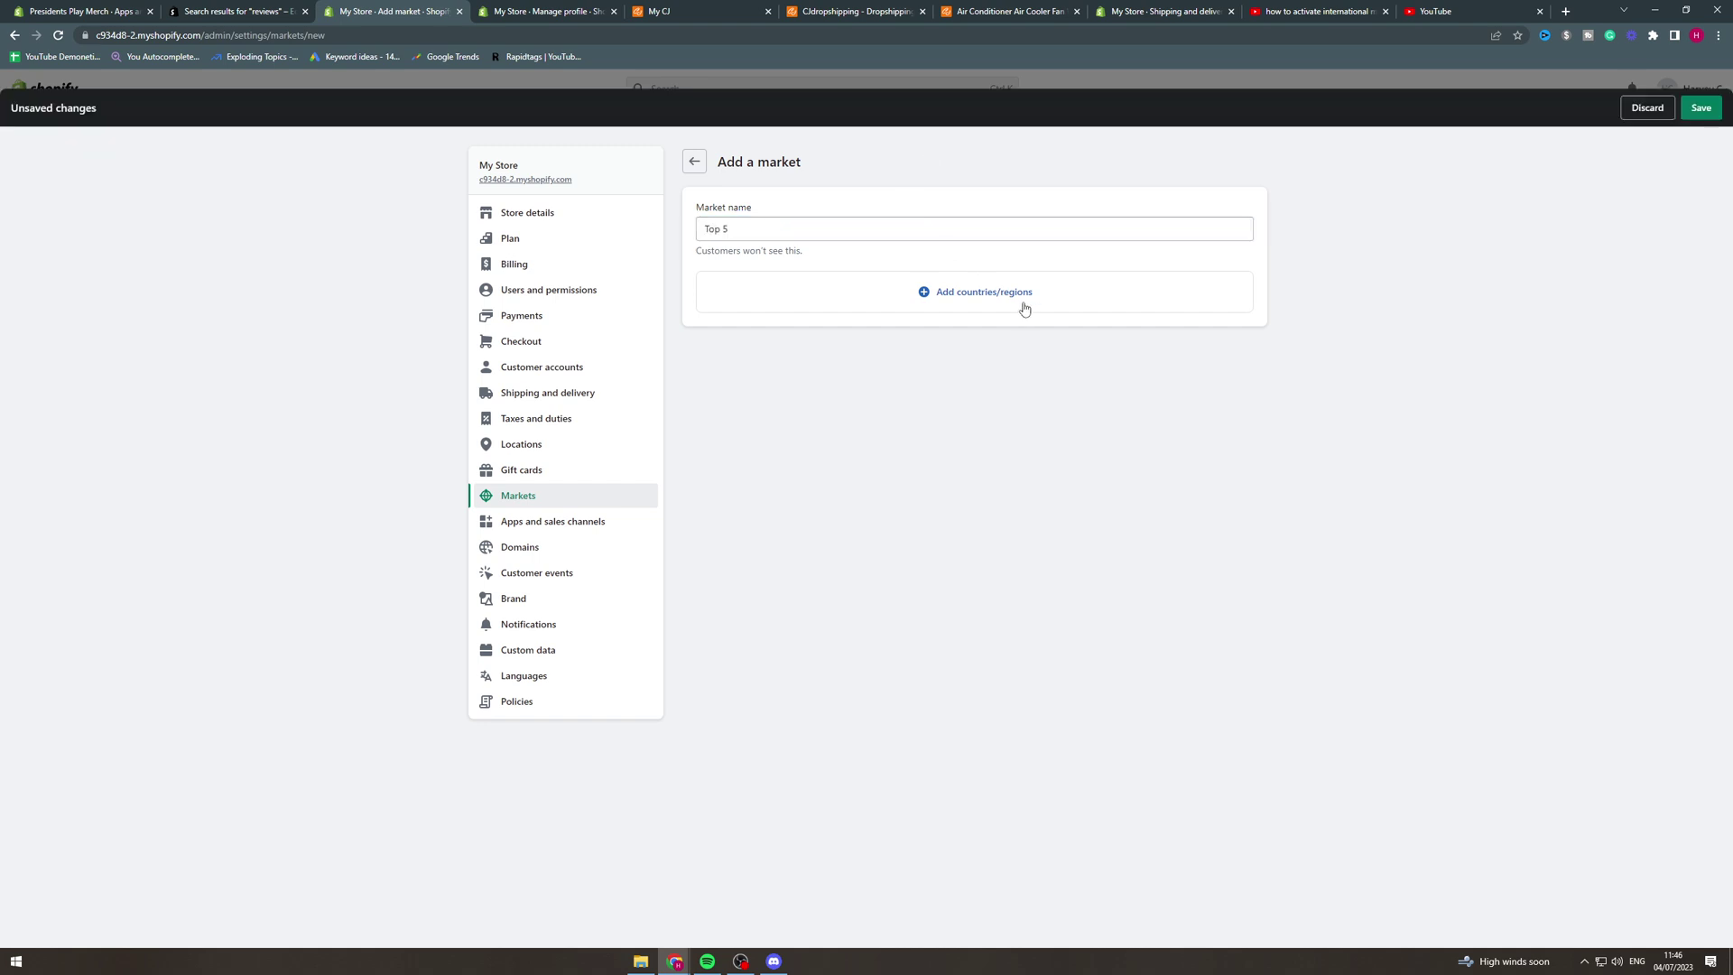
click(1006, 300)
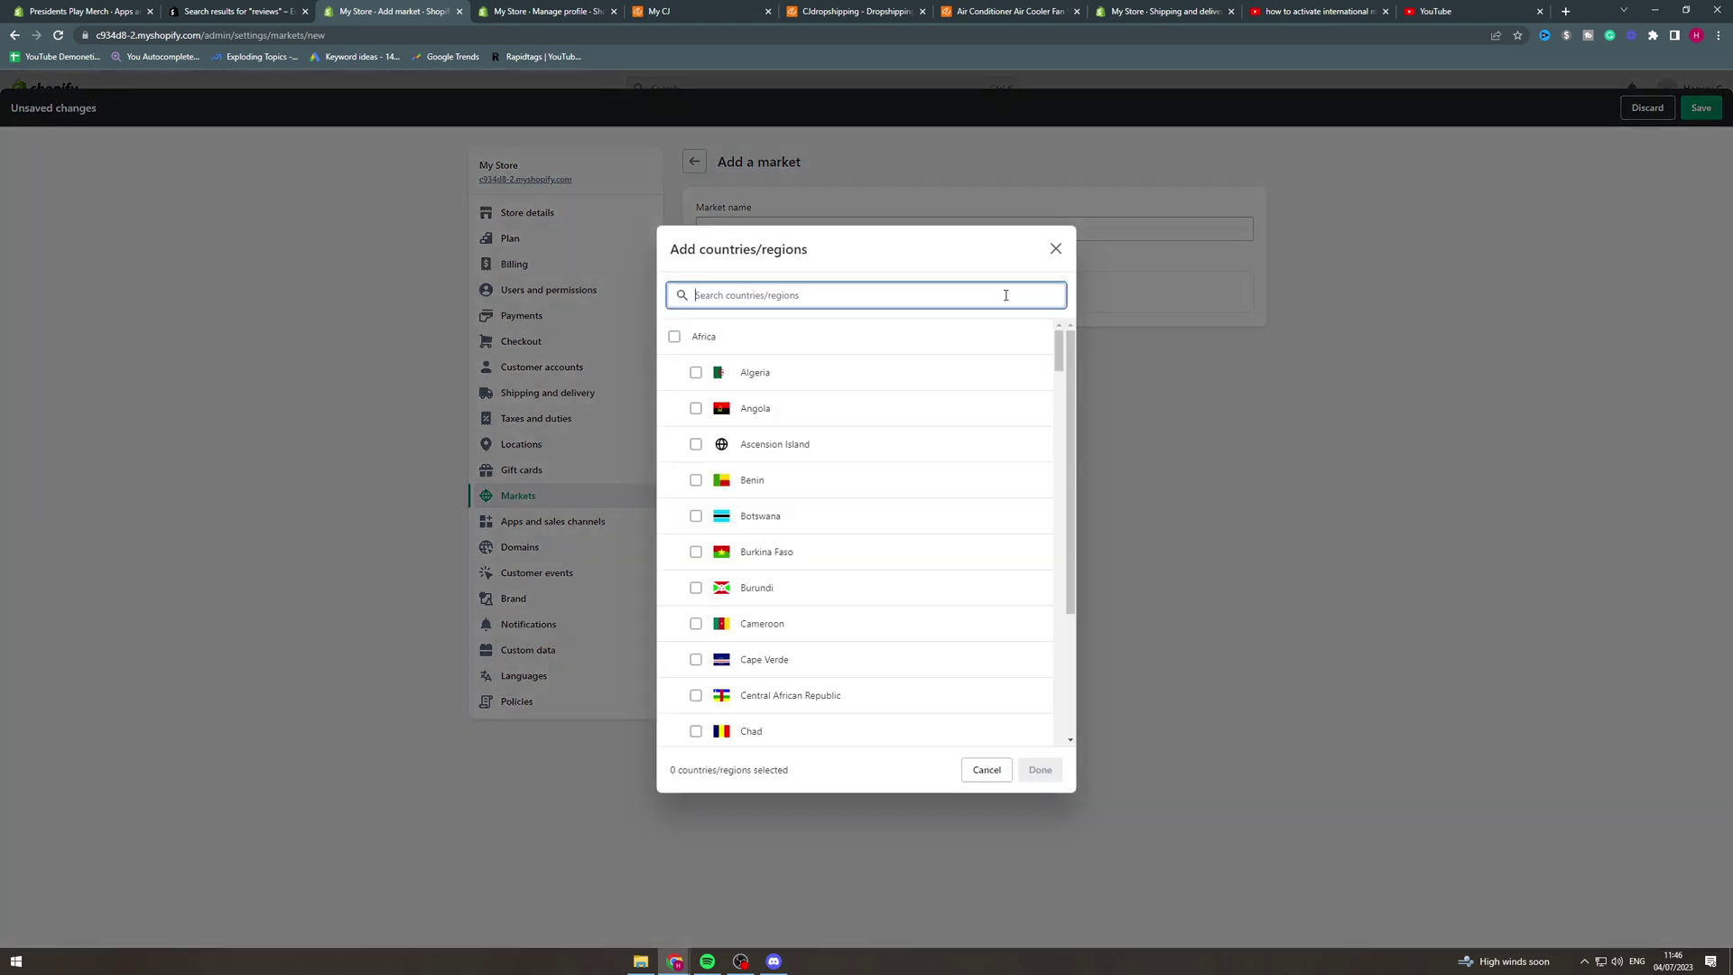
click(793, 372)
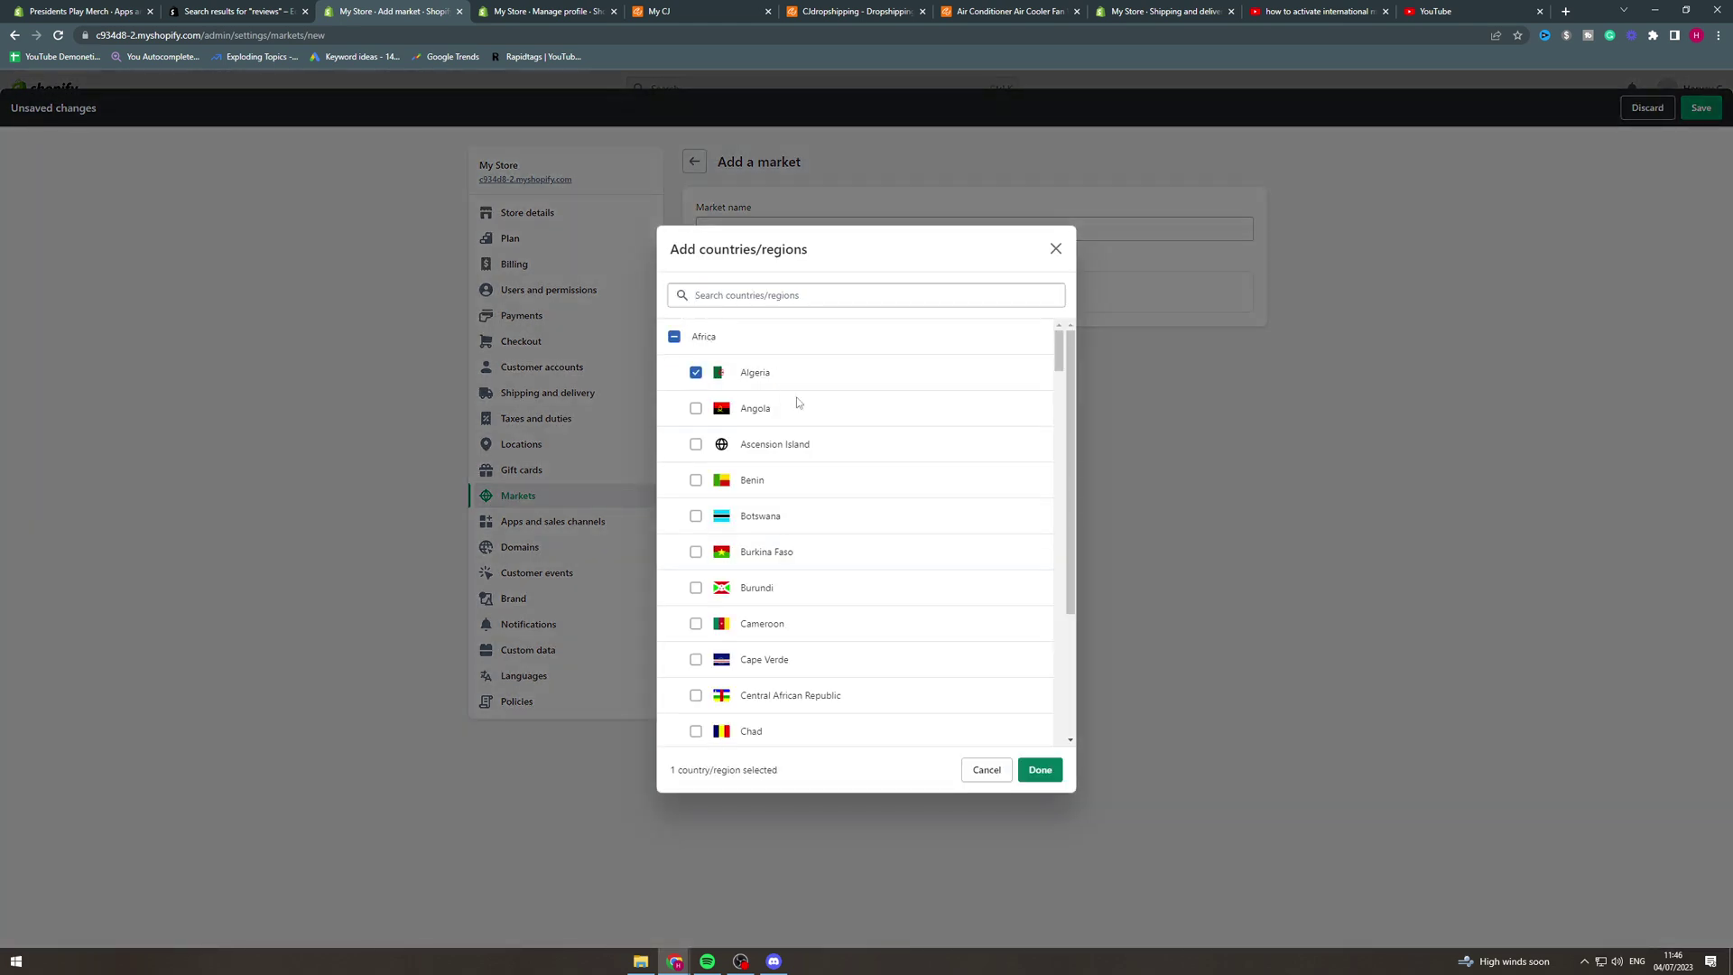
click(779, 522)
scroll(883, 608, down, 3)
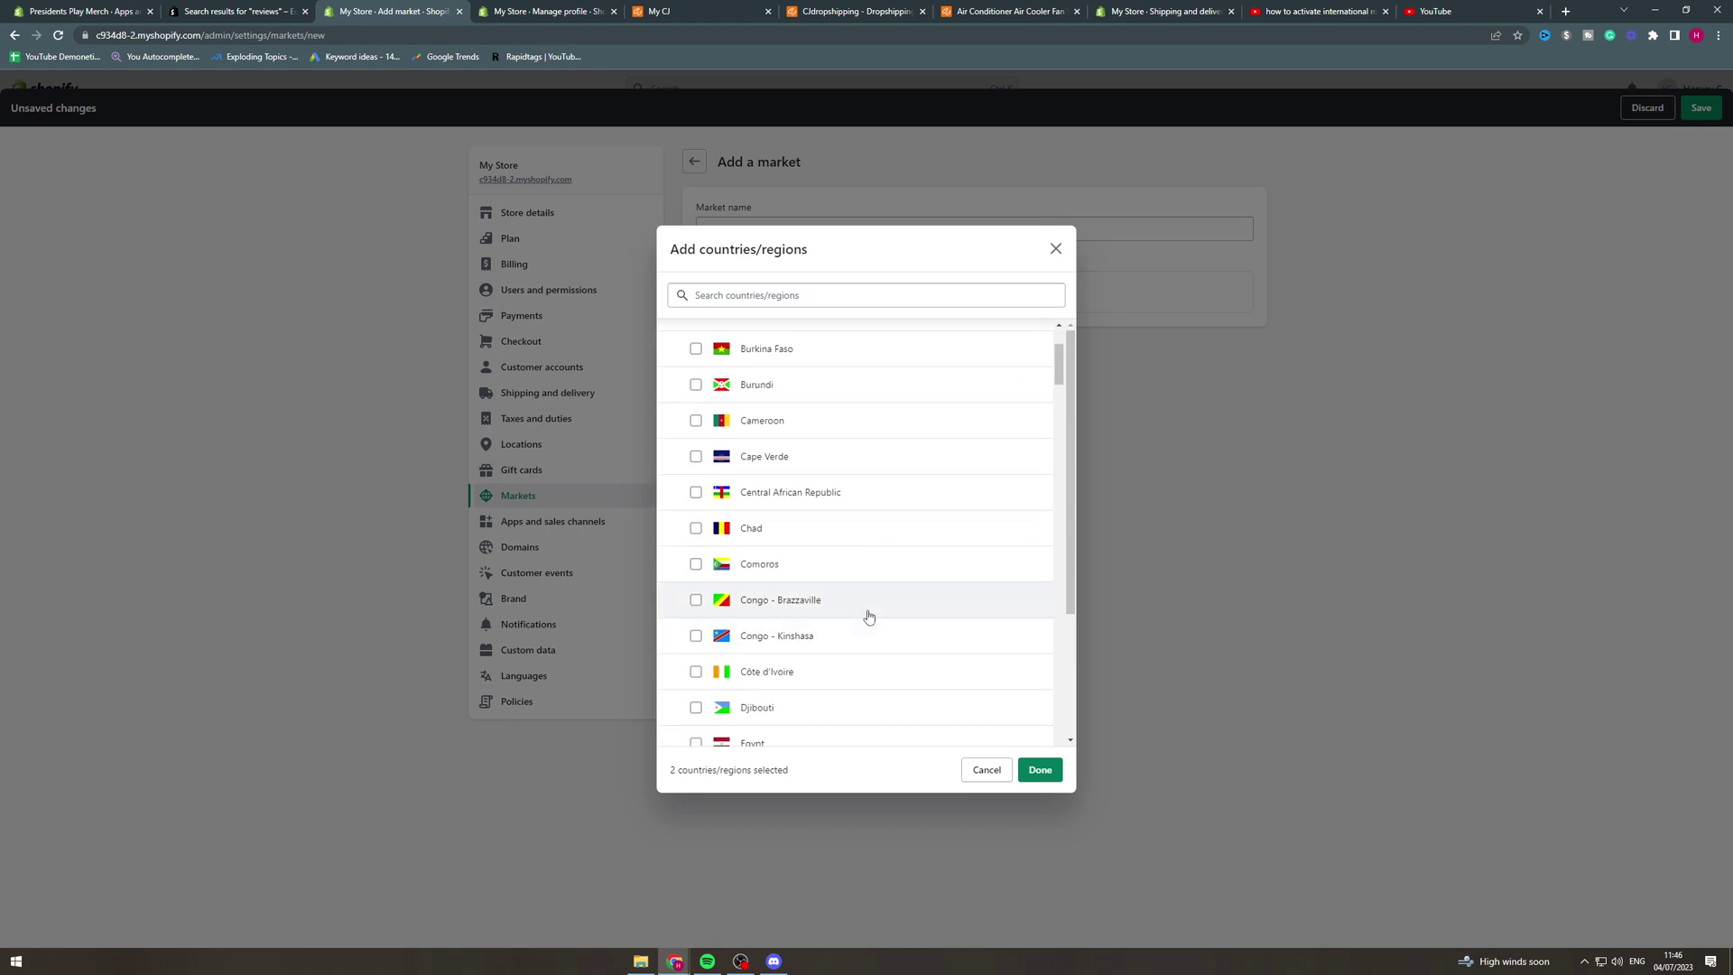
click(868, 617)
scroll(867, 614, down, 4)
click(866, 611)
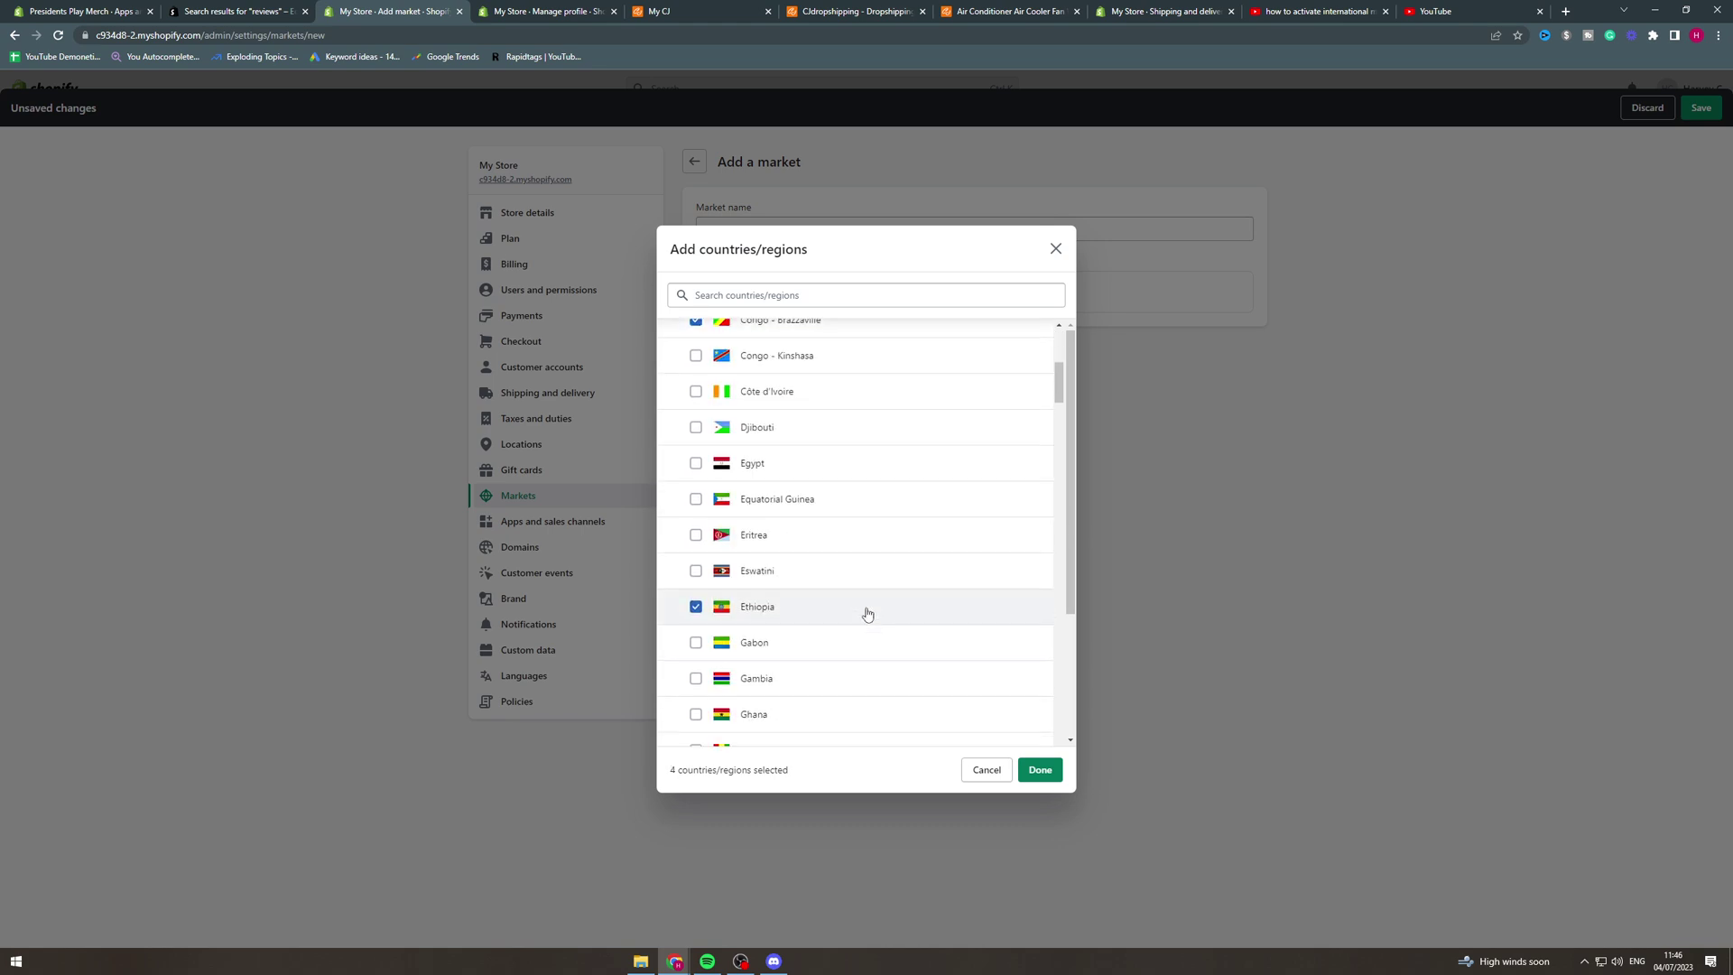
scroll(863, 614, down, 4)
click(840, 635)
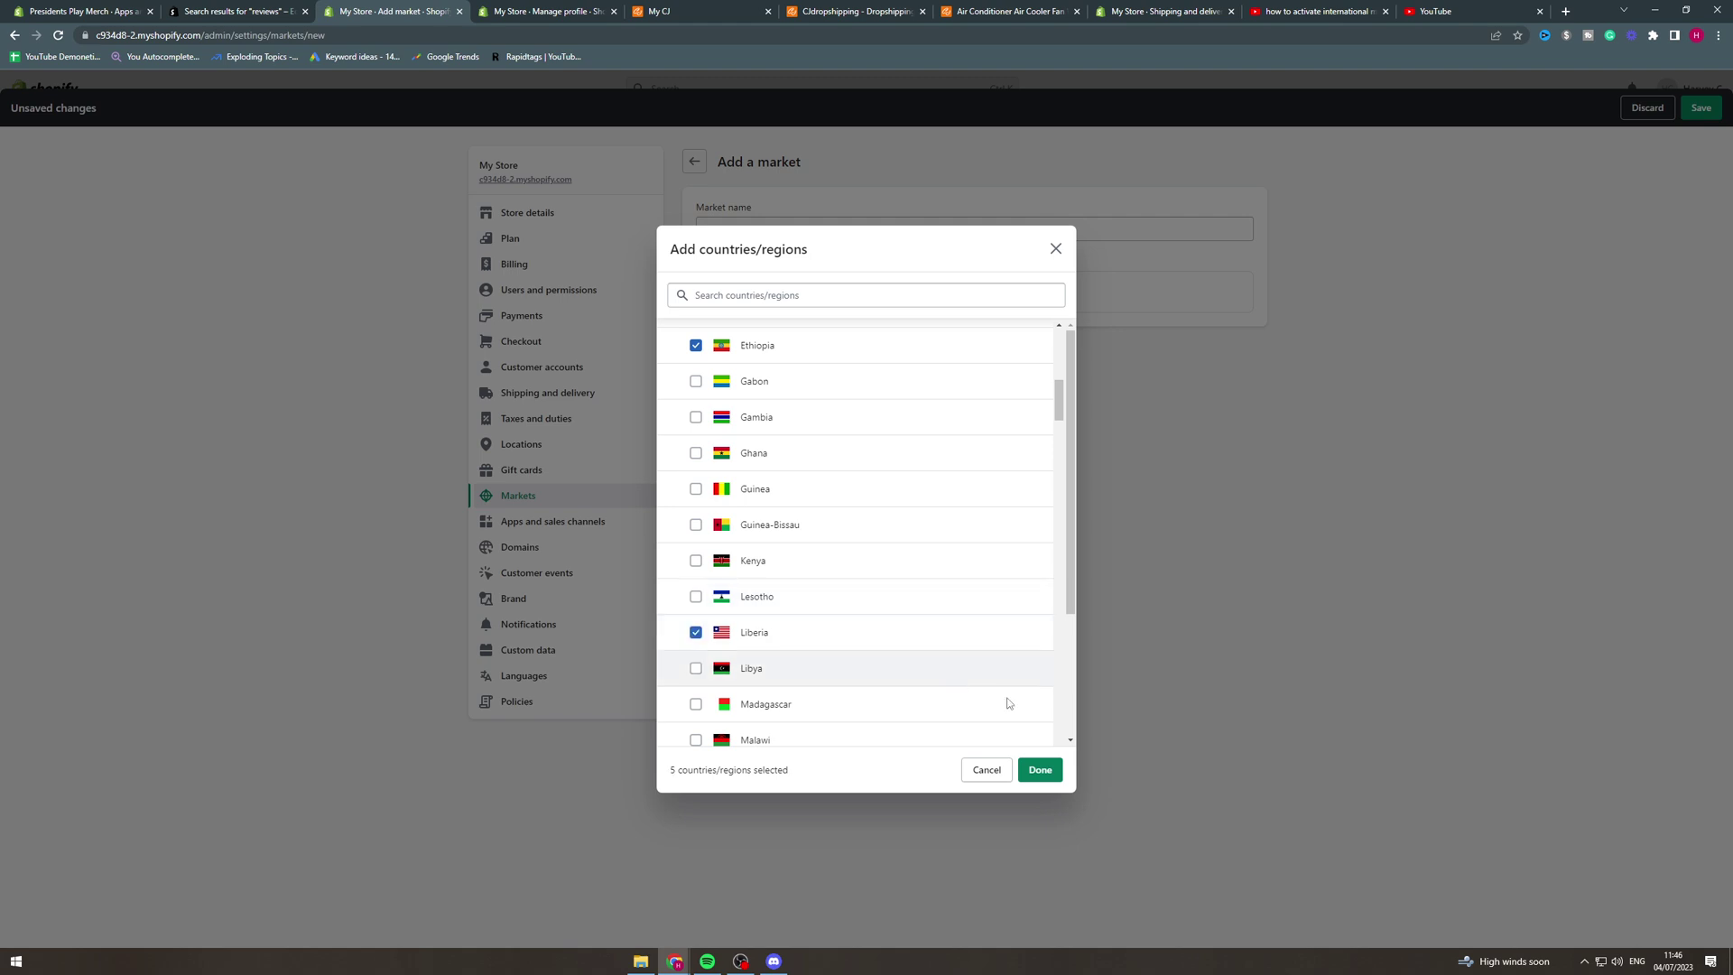
click(1039, 769)
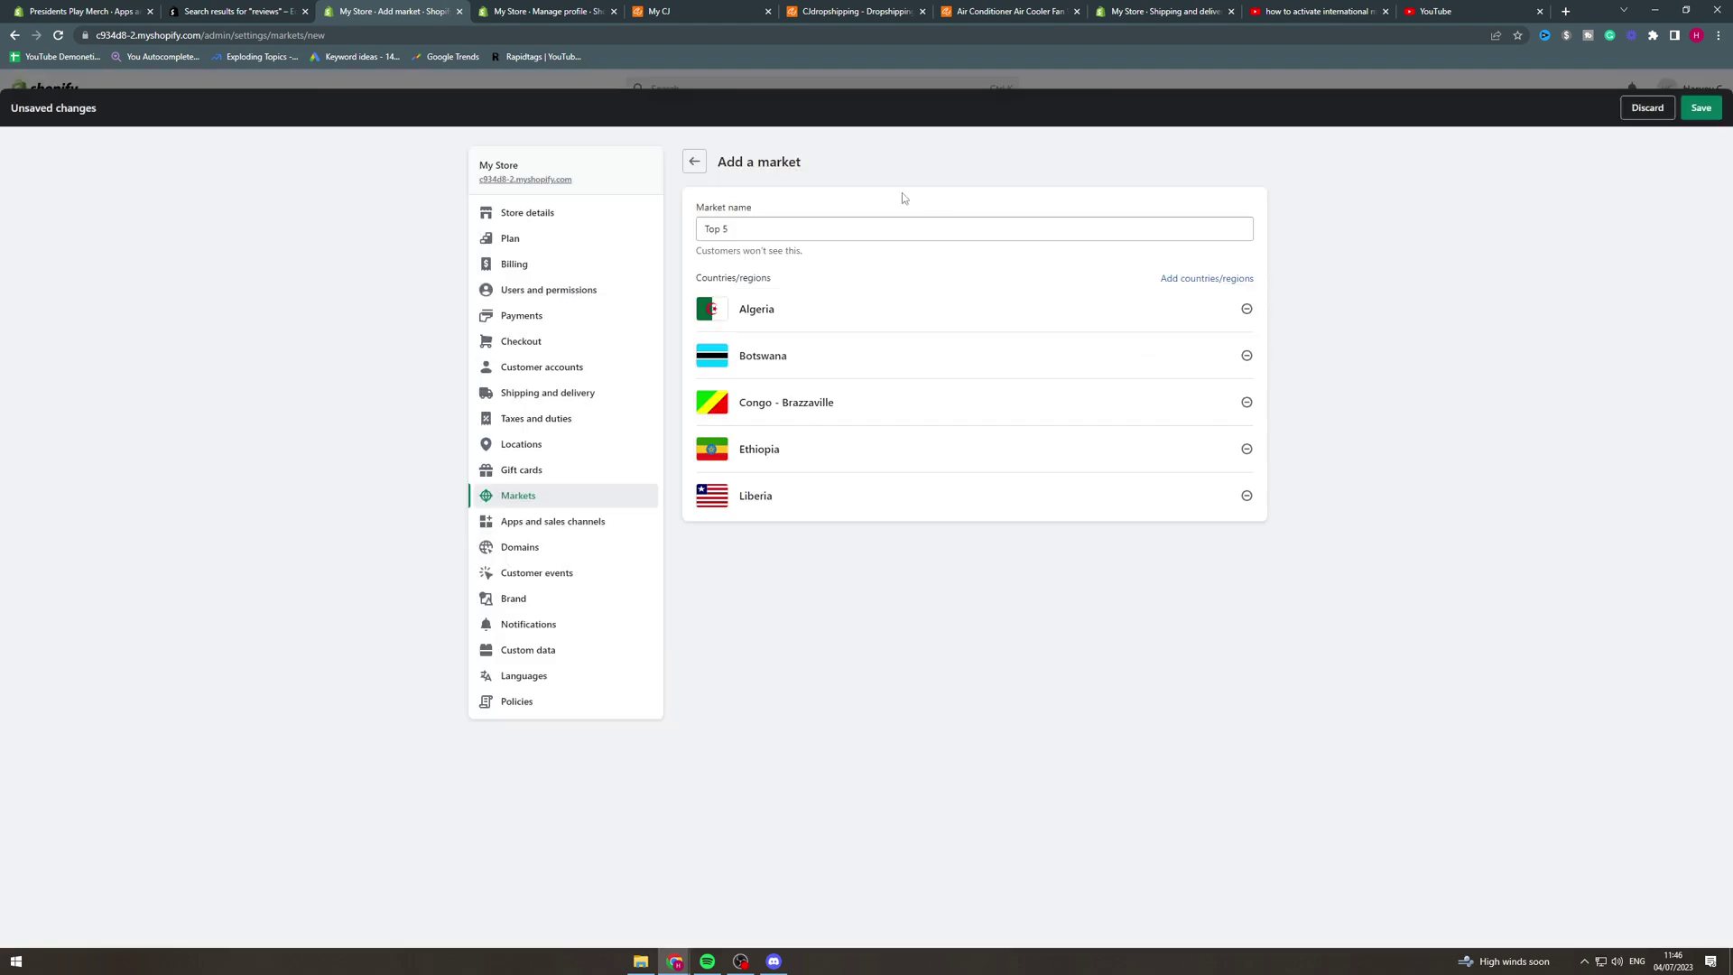
click(1701, 107)
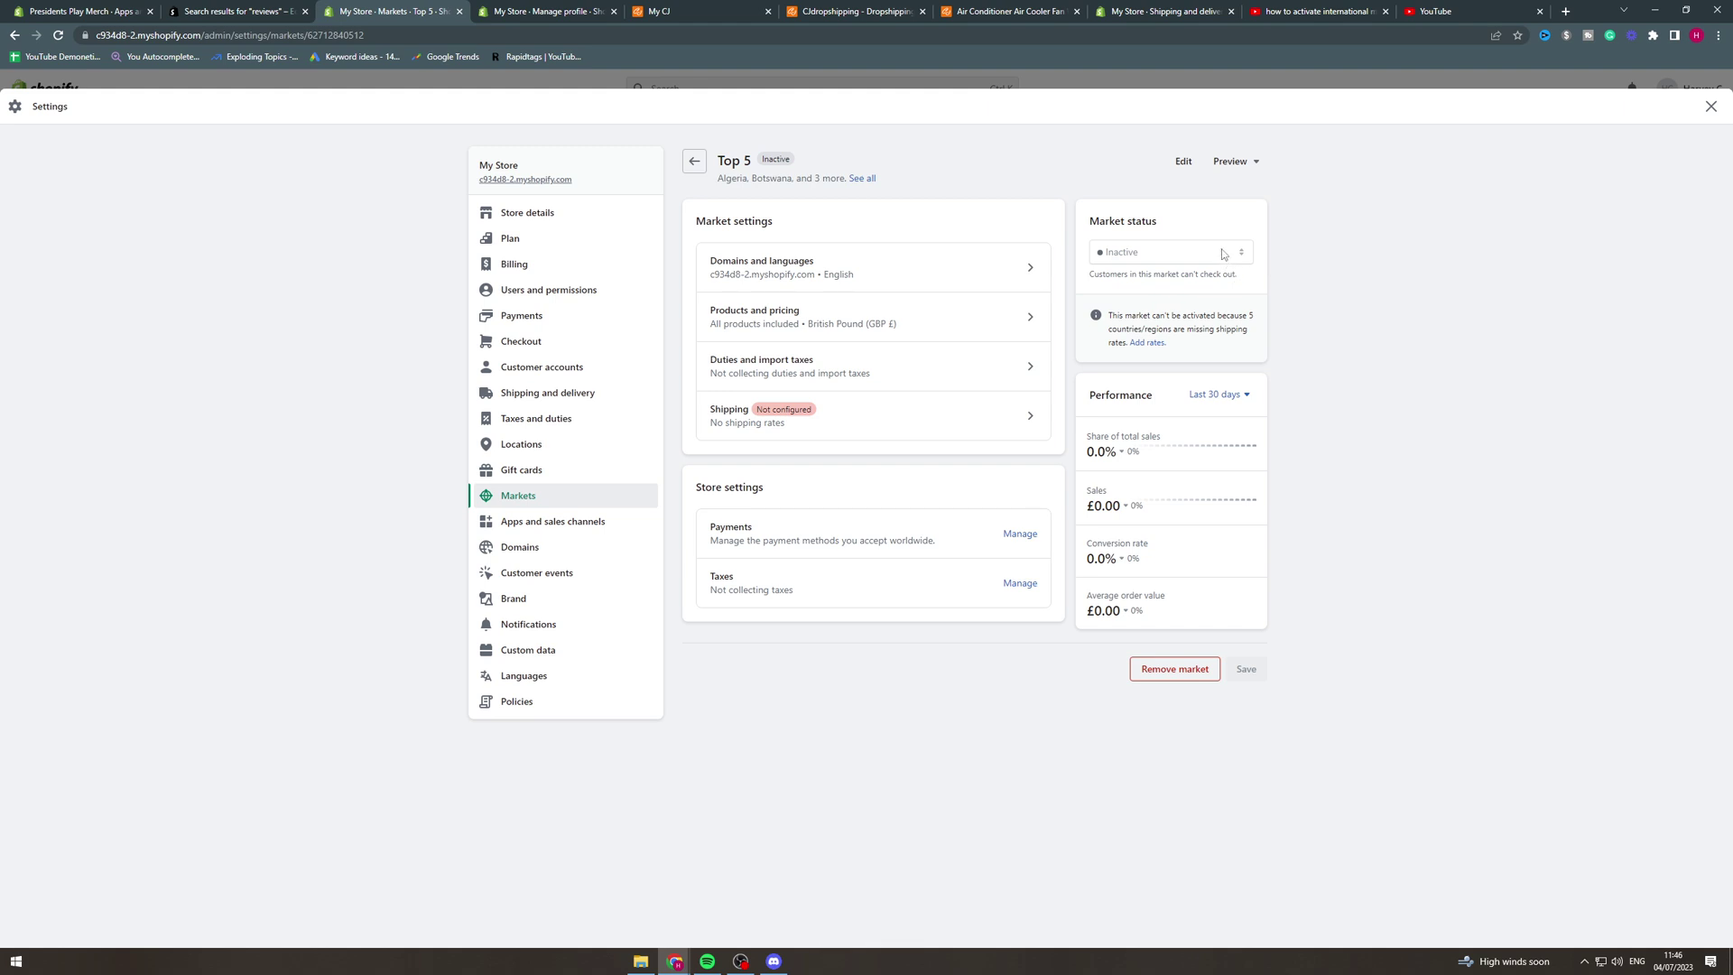
Review Top 5's unconfigured shipping rates, then go back to the Markets list
click(1026, 413)
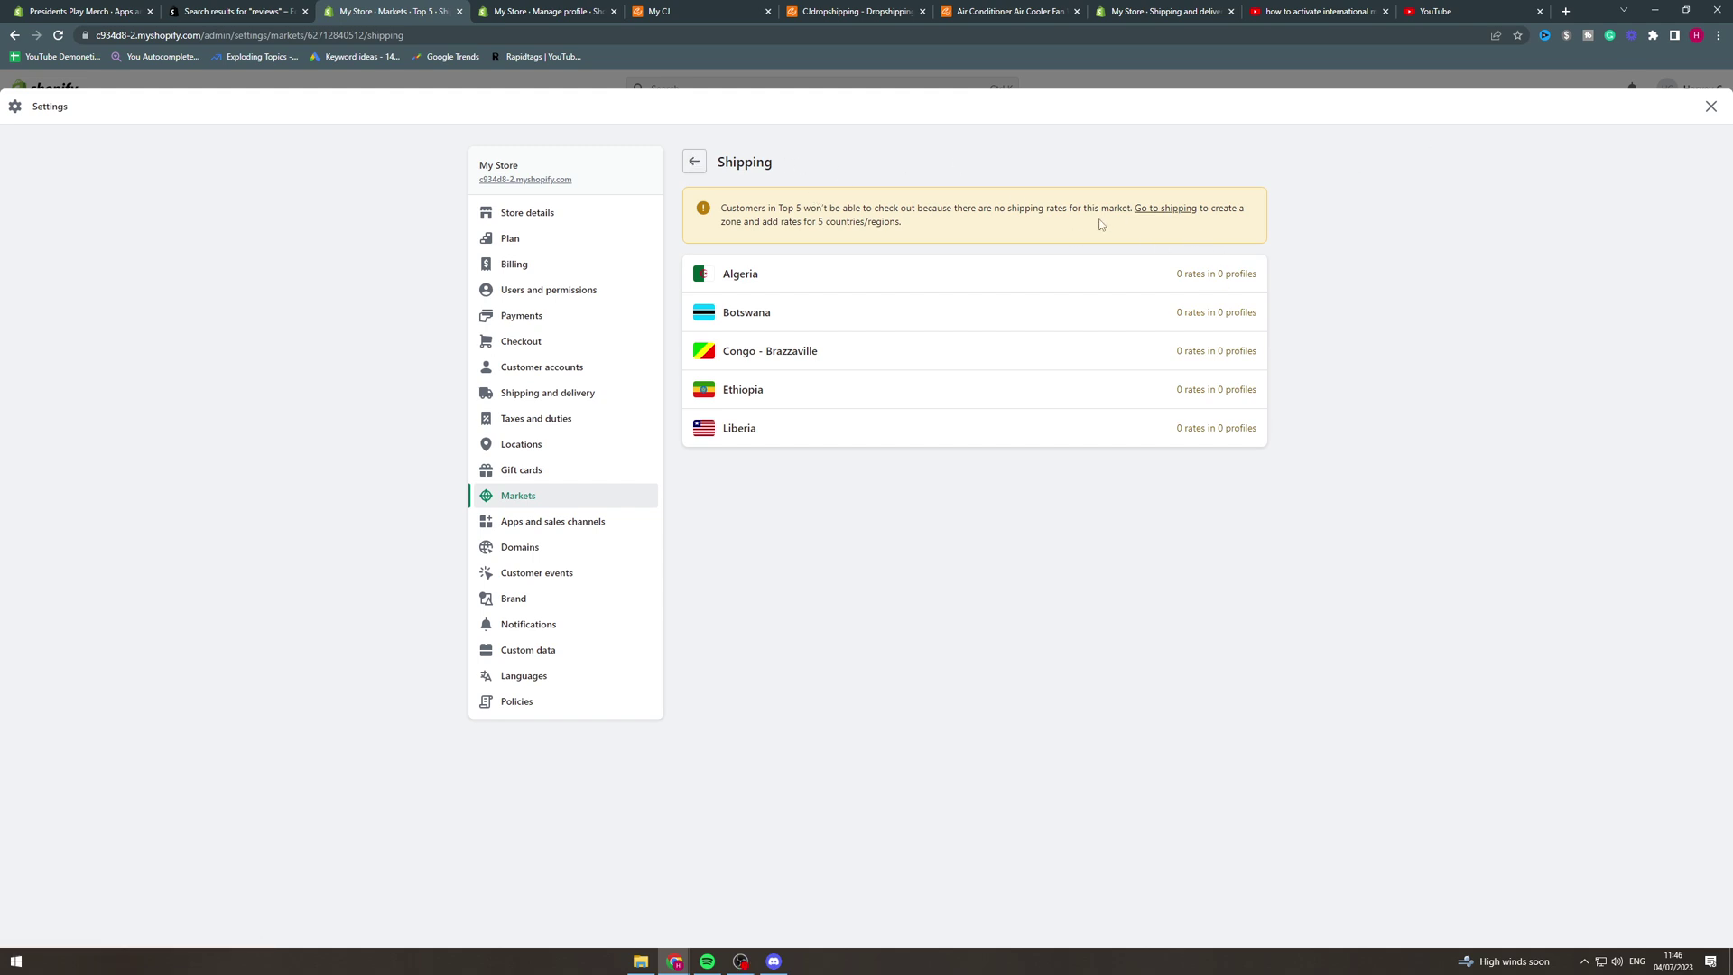
click(695, 163)
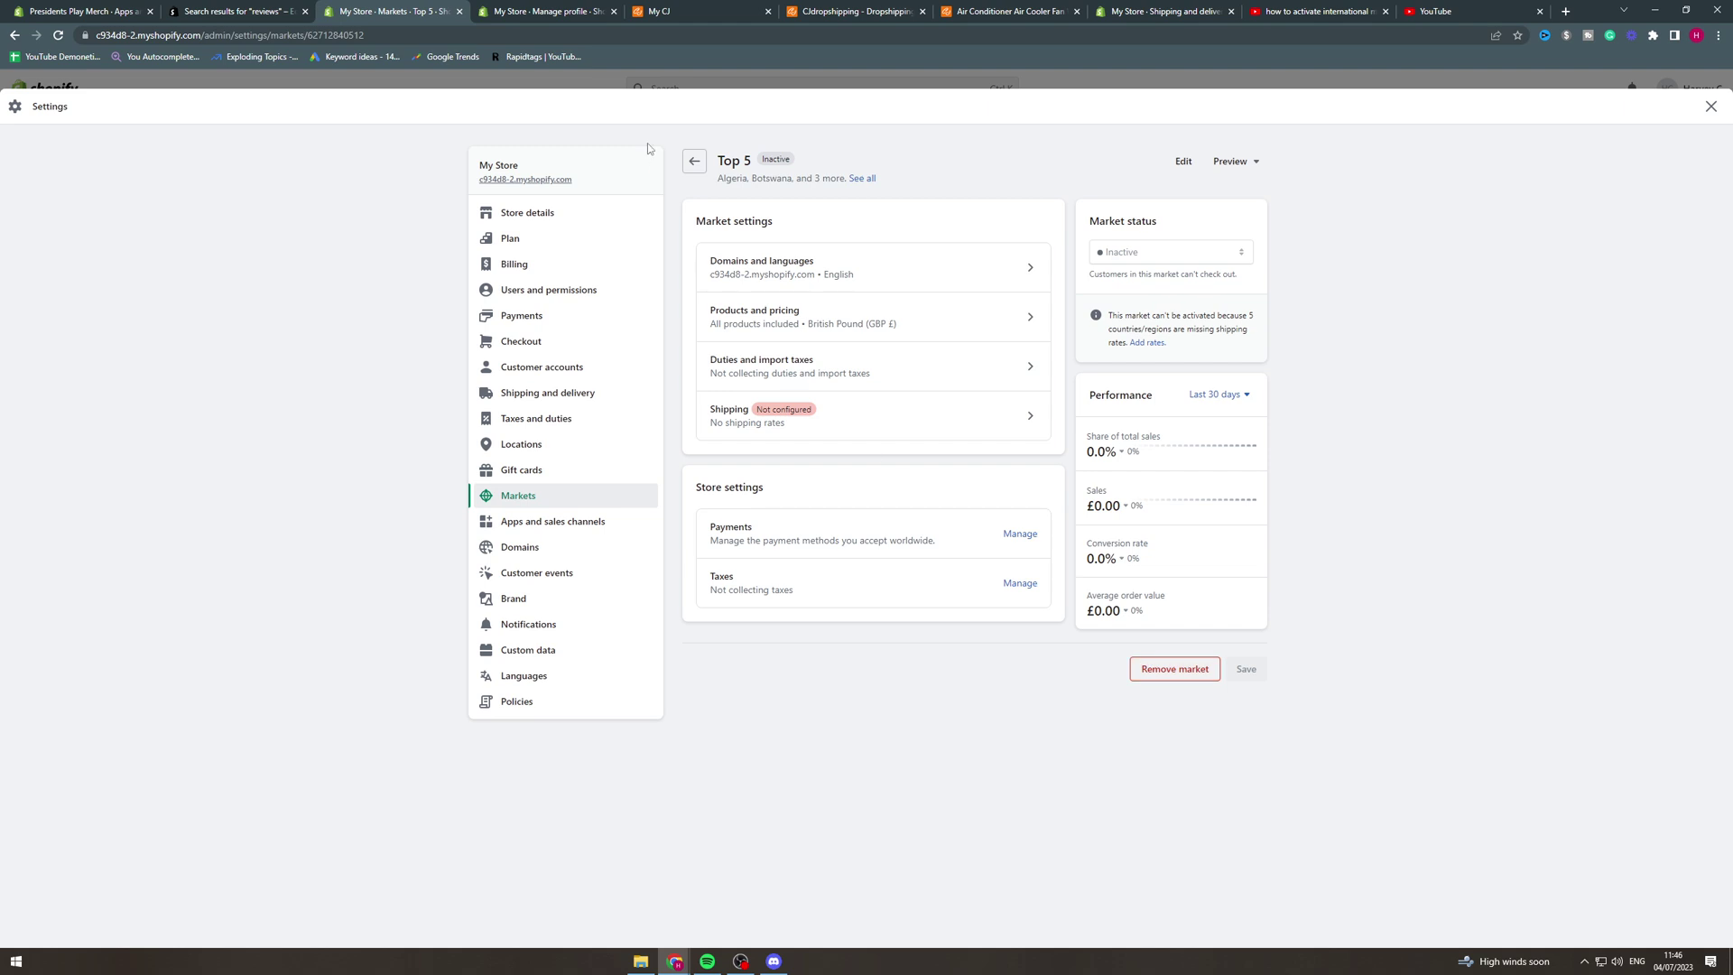
click(693, 162)
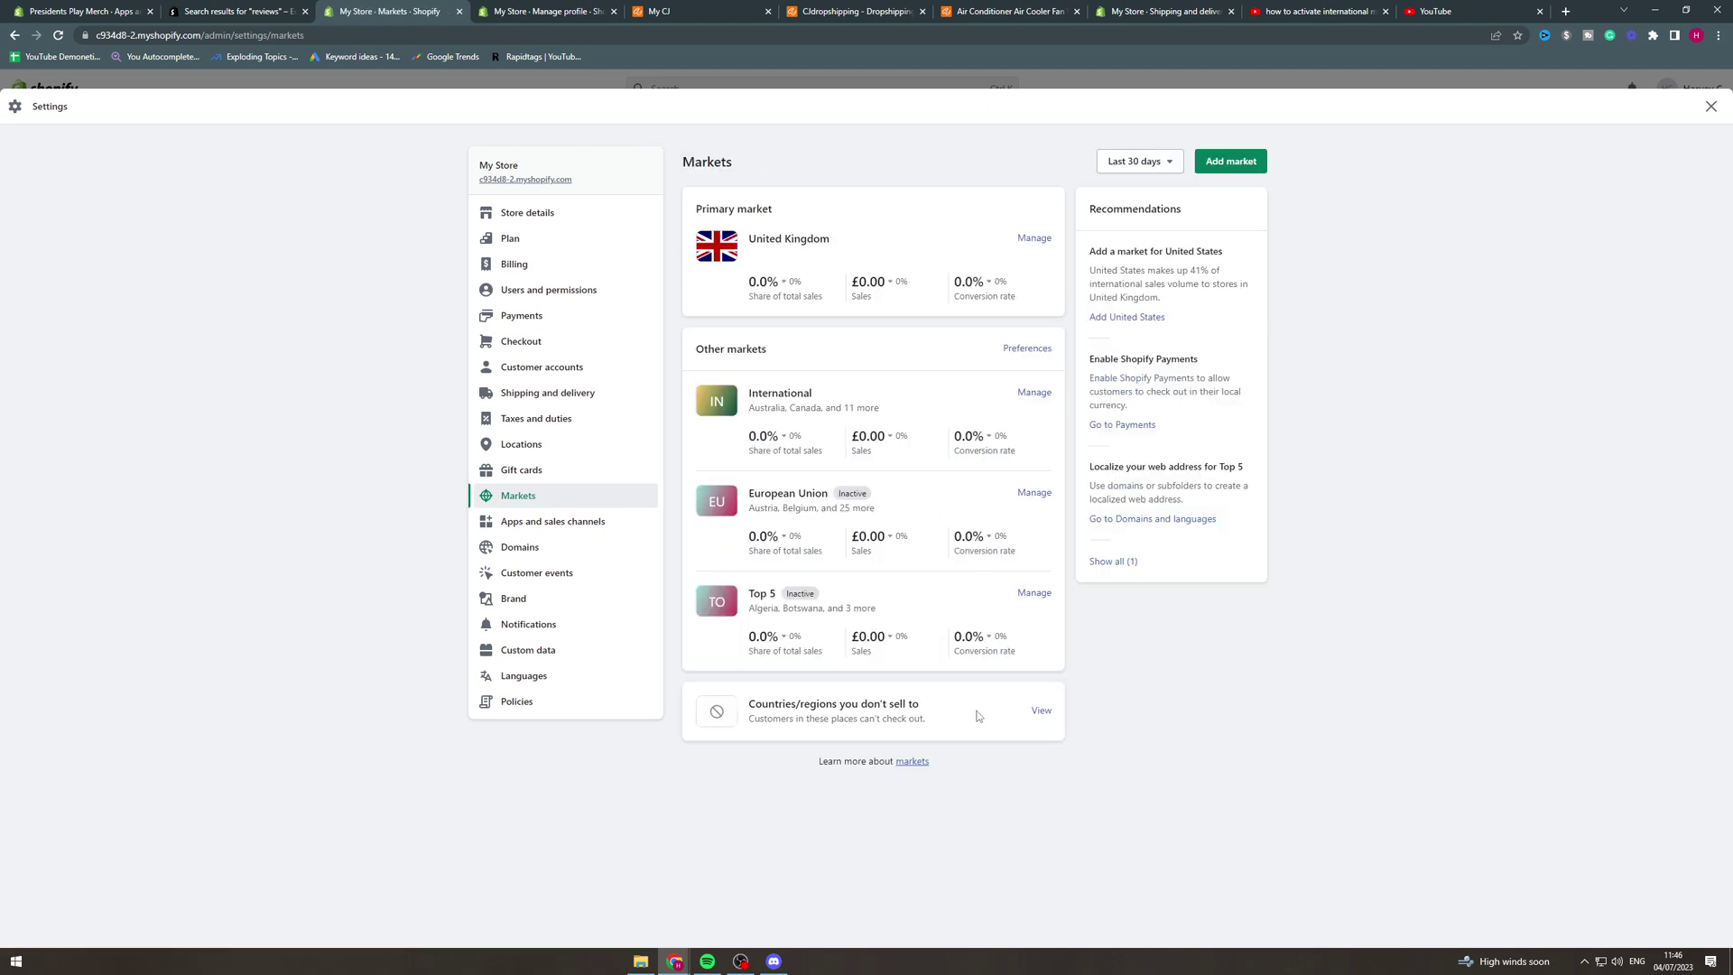
Open the Top 5 market and remove it, confirming the deletion
click(1040, 596)
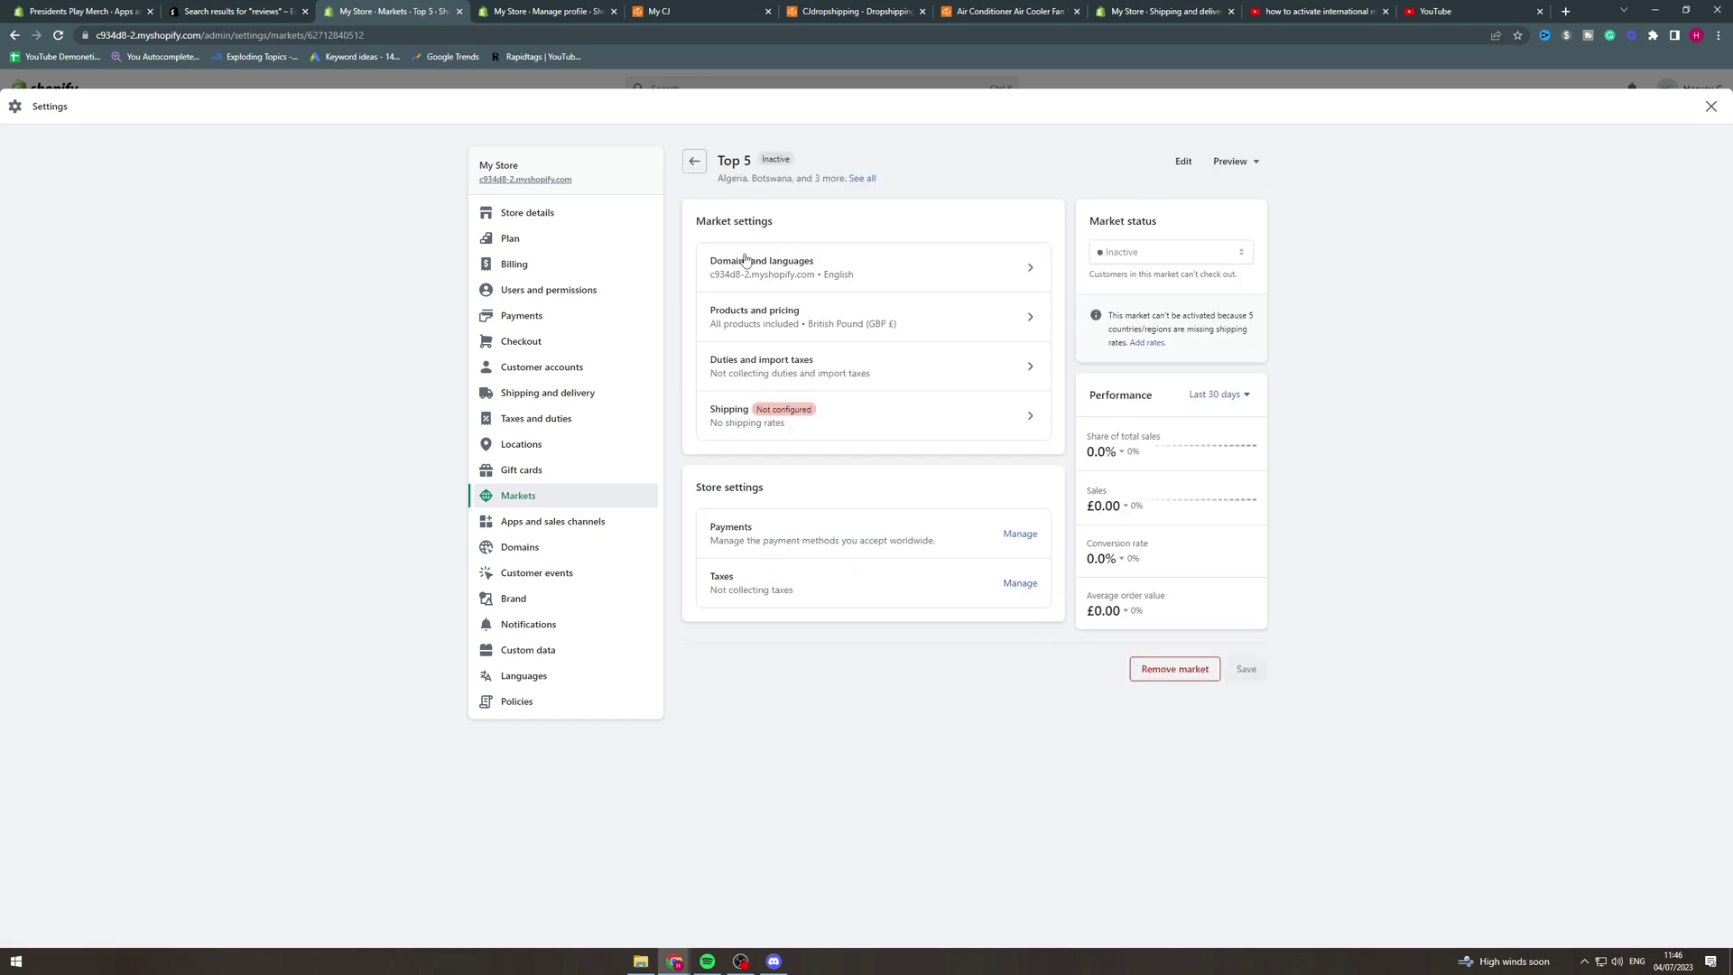
click(1173, 669)
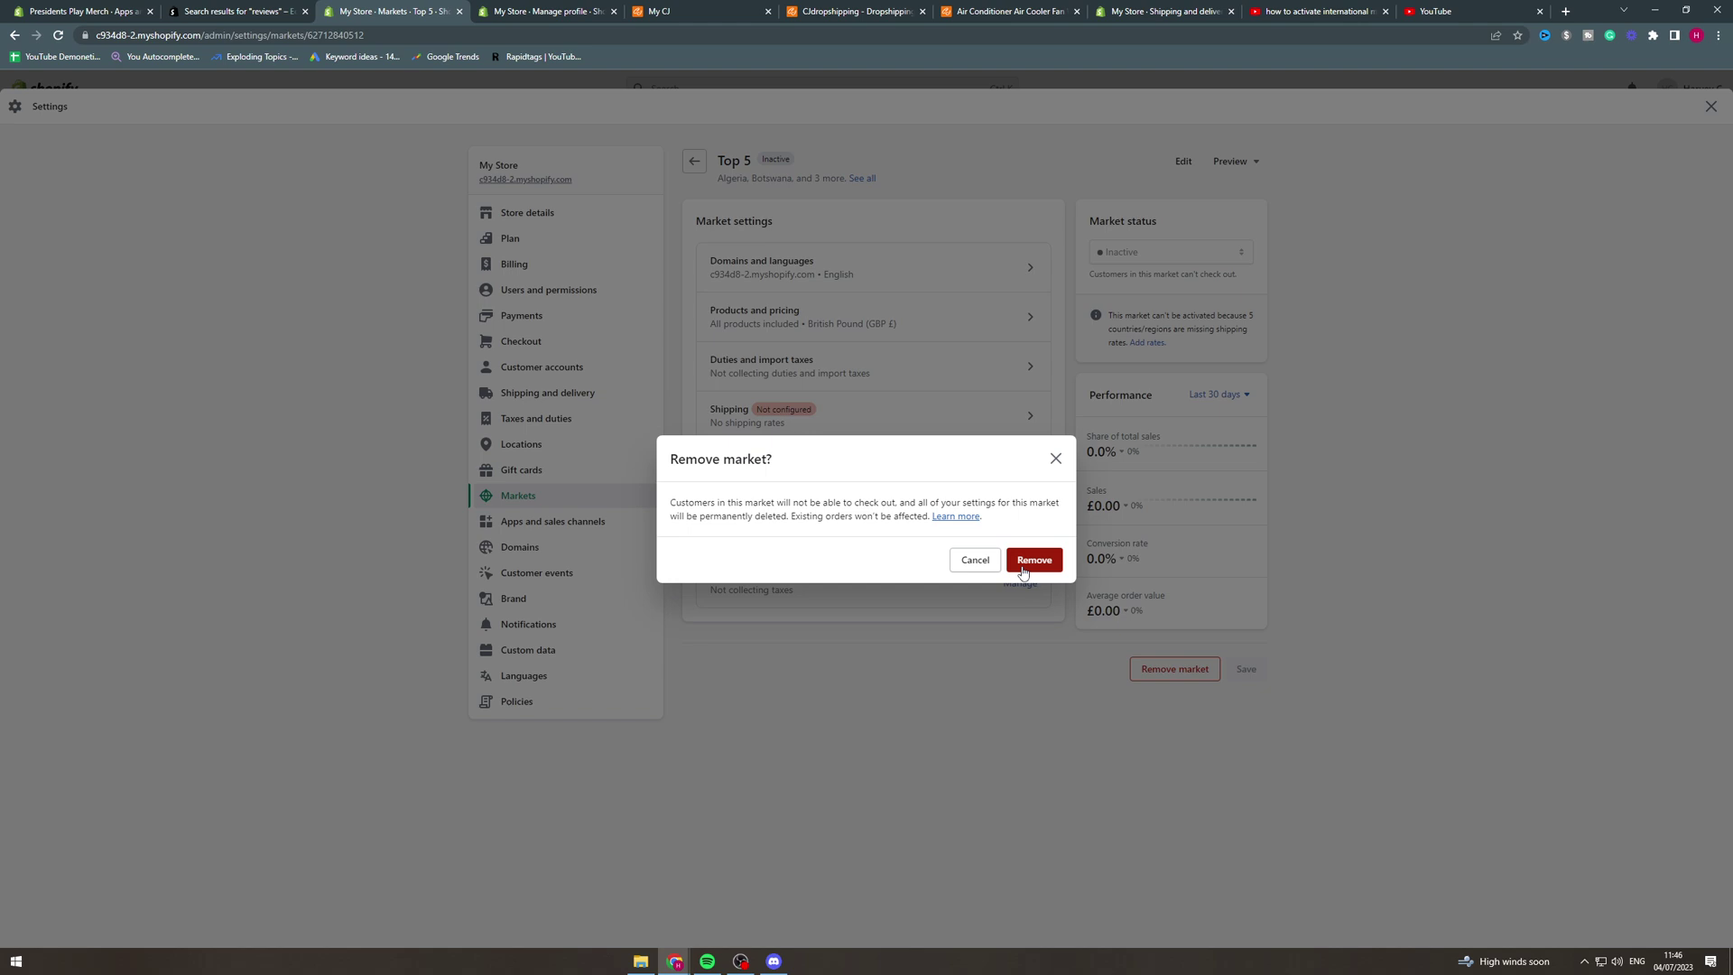
click(1023, 563)
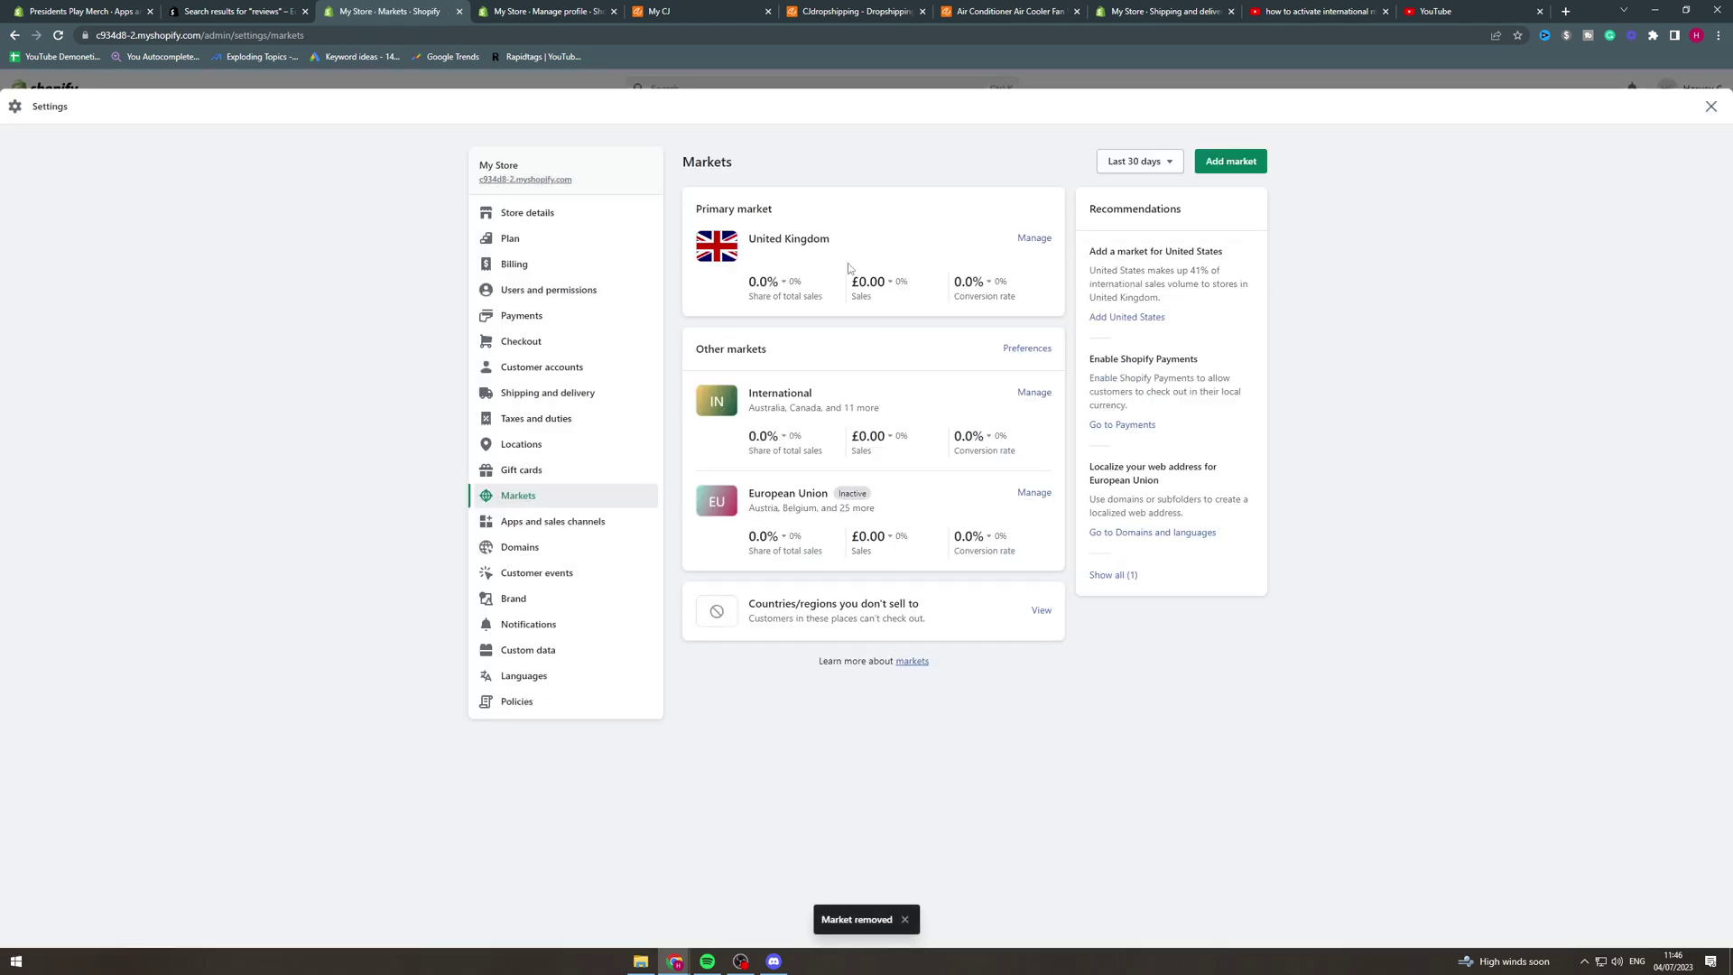
Open the 'Countries/regions you don't sell to' list and search it for Spain
click(1041, 611)
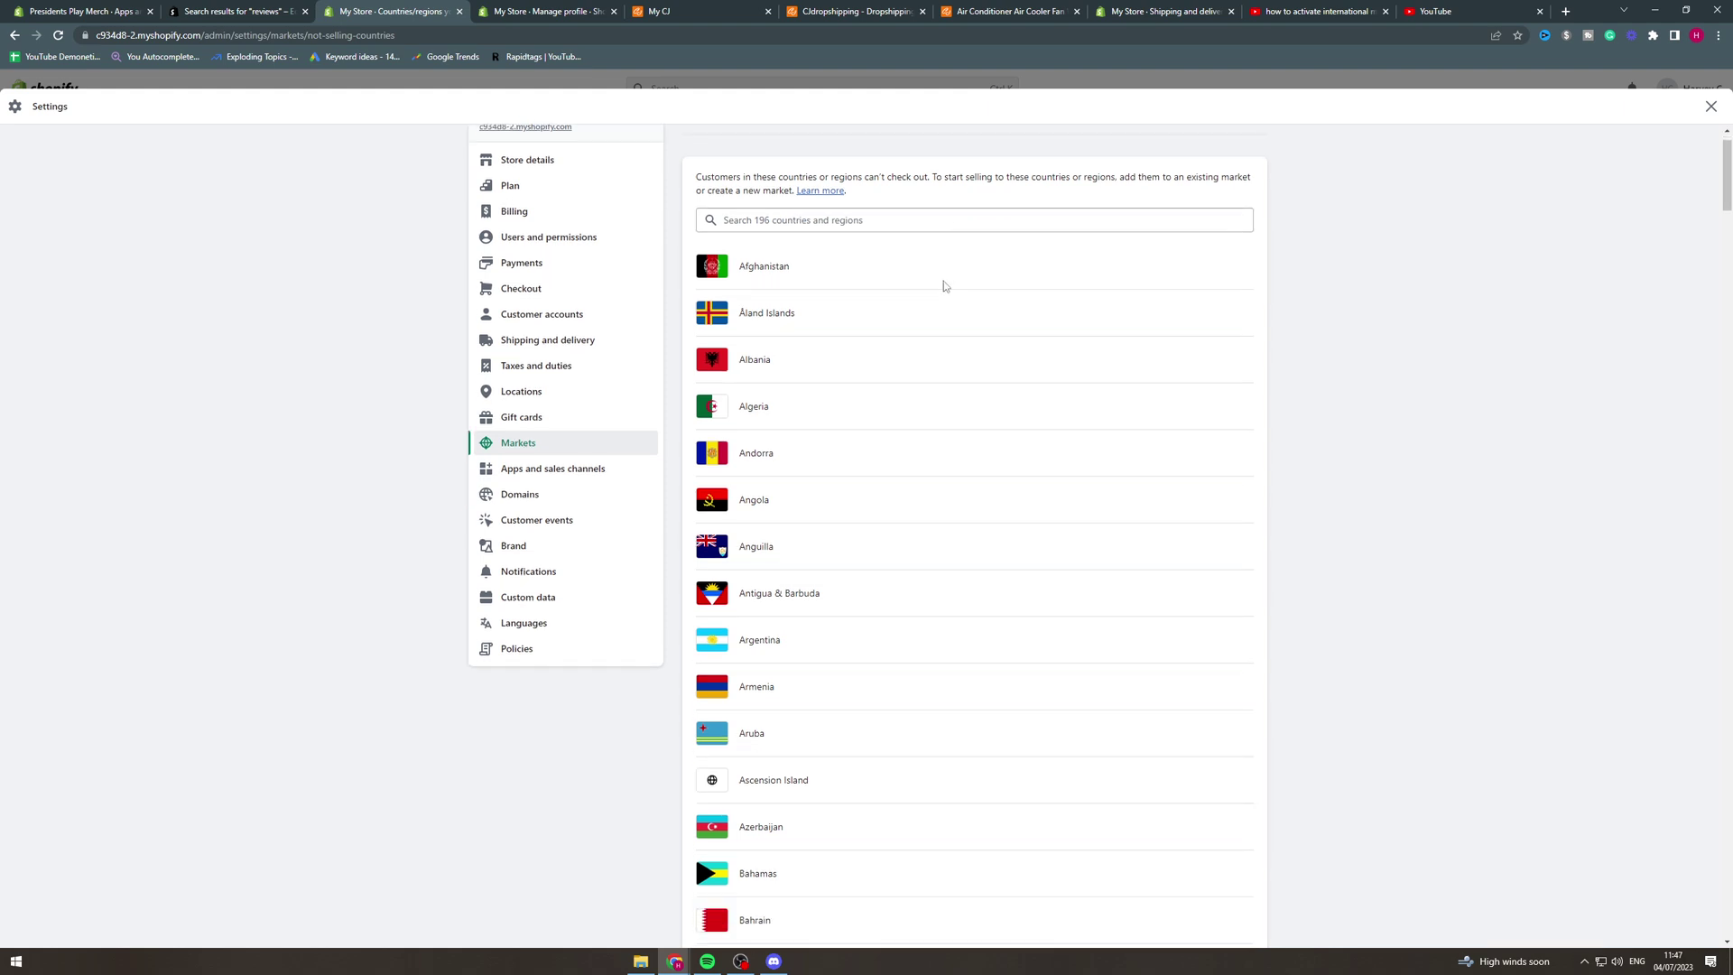
scroll(944, 280, down, 2)
scroll(1372, 545, up, 2)
click(1119, 282)
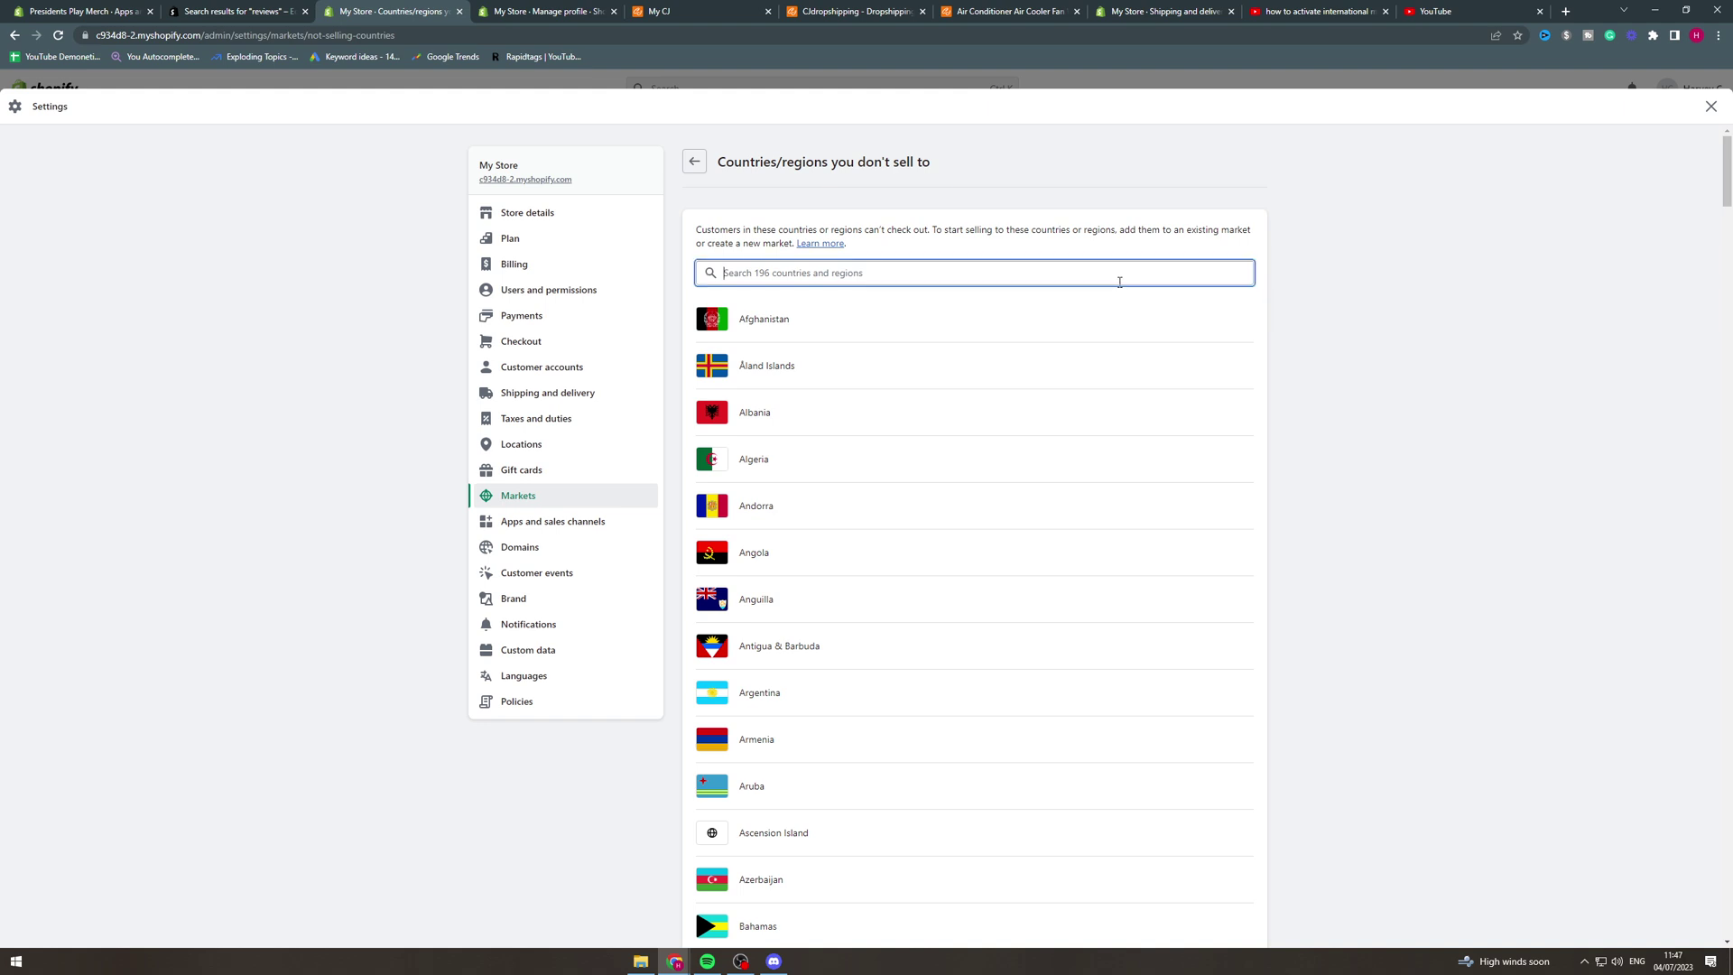
text(spain)
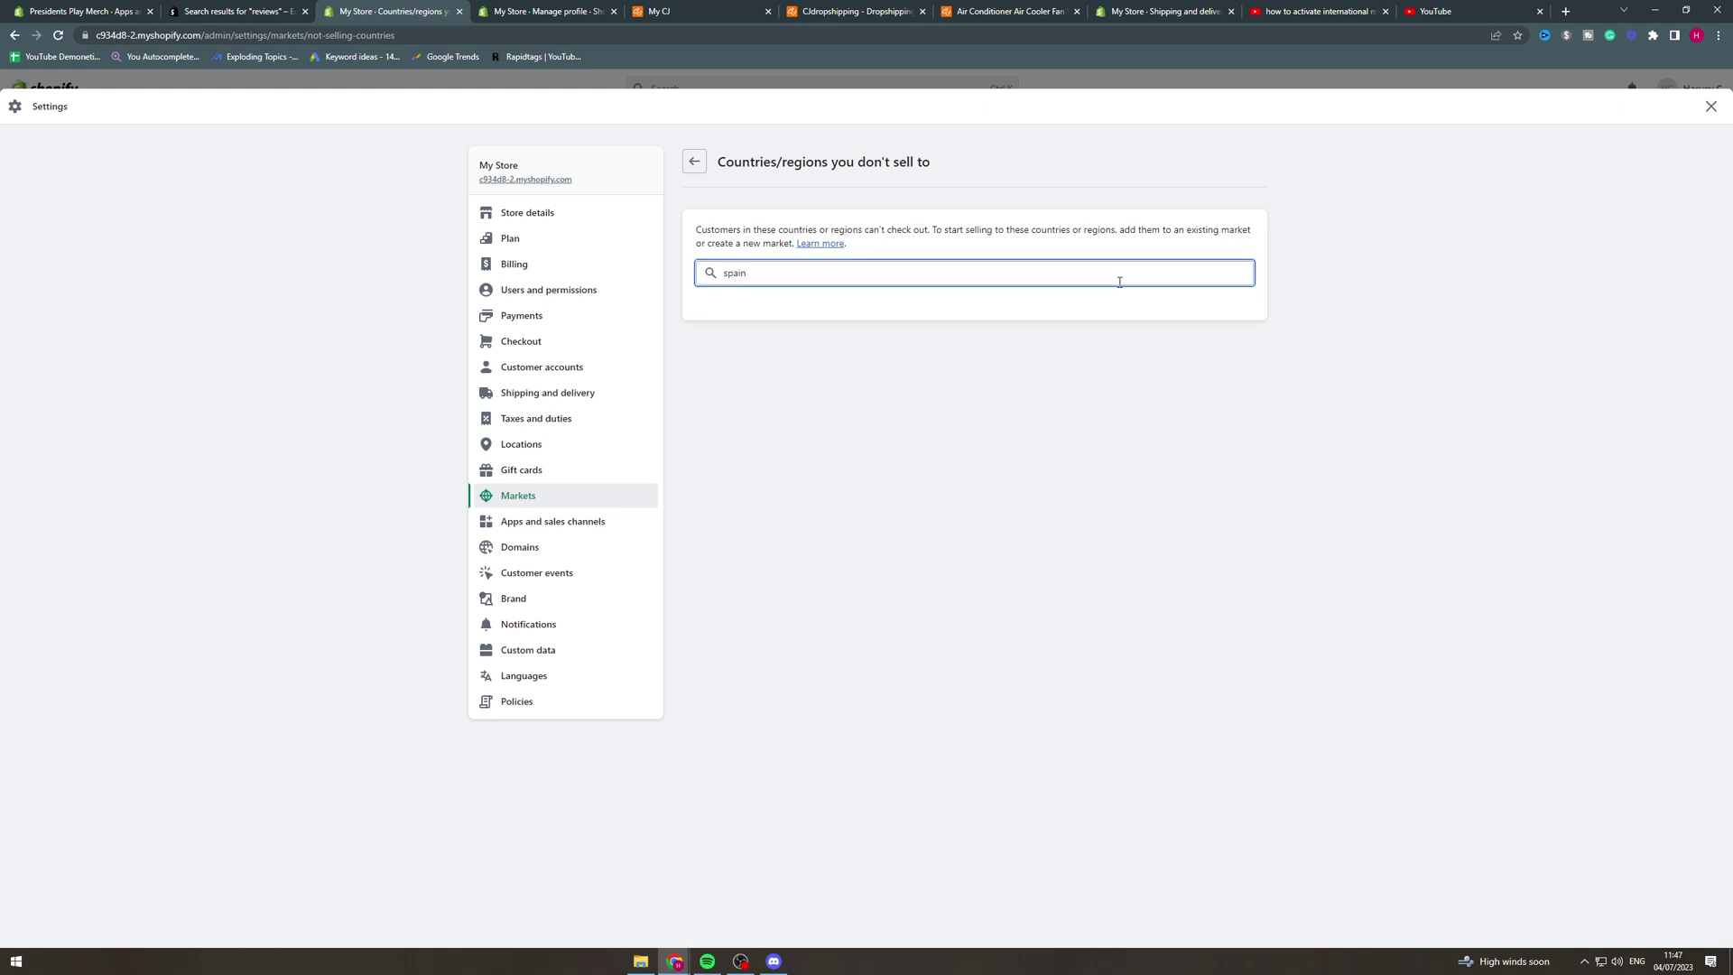
key(ctrl+a)
key(BackSpace)
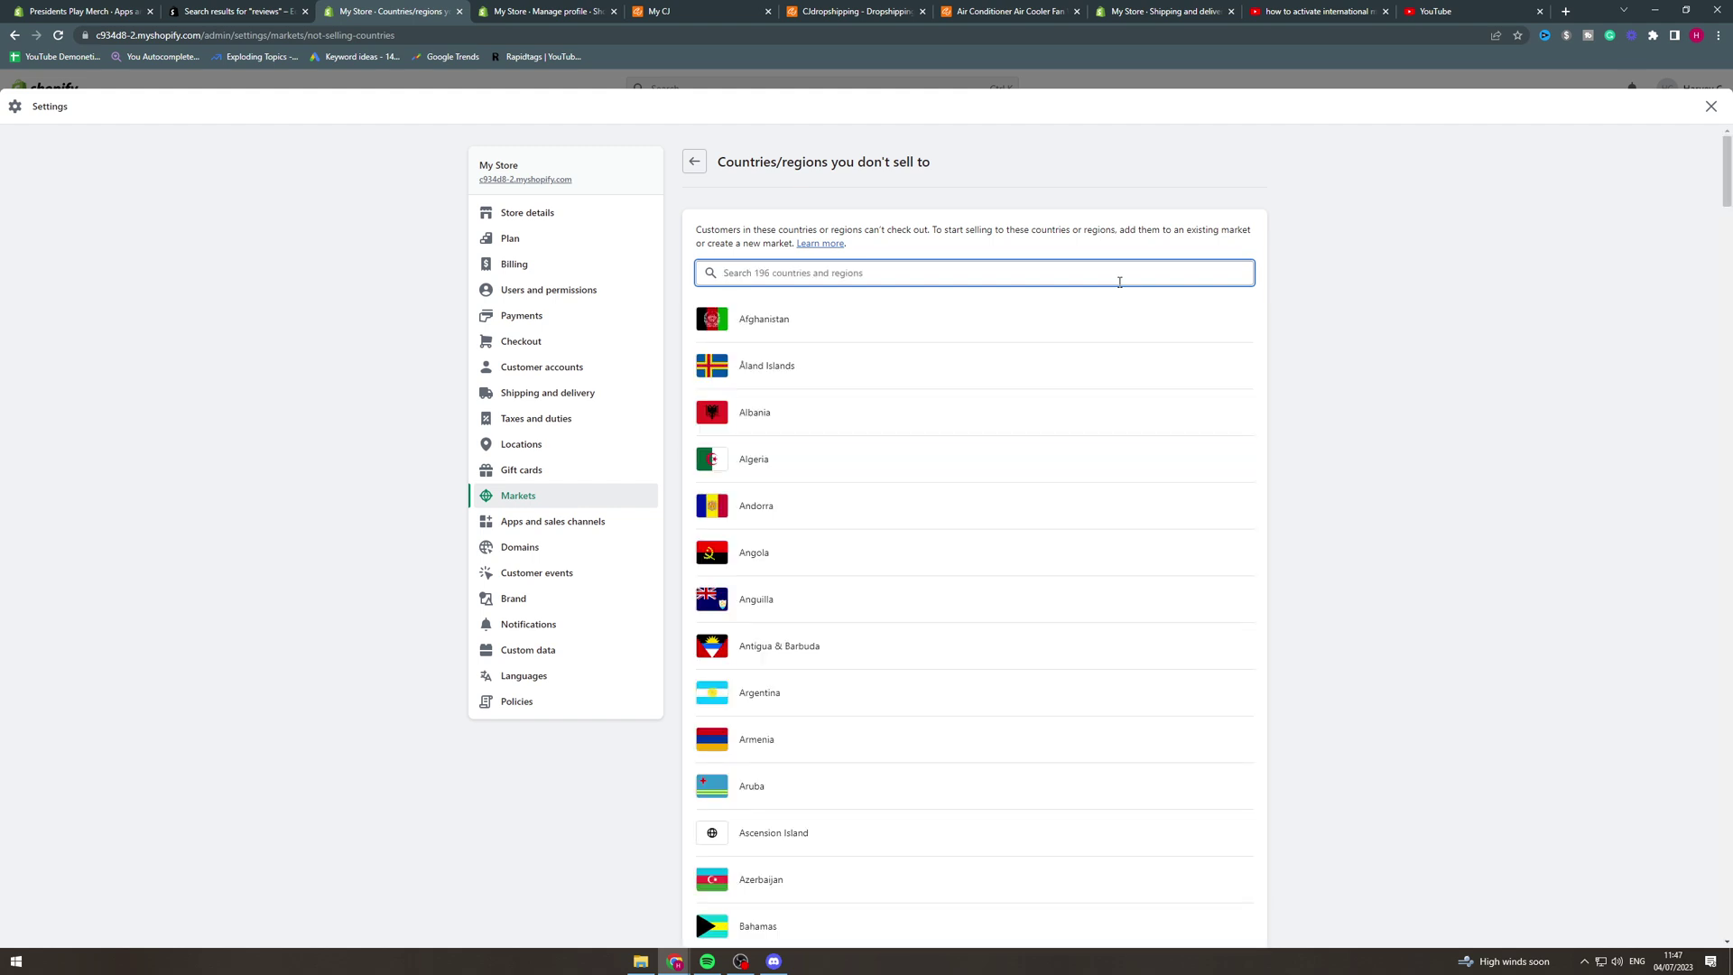
Search the unsold countries list for 'leb' and then 'arg' (Argentina), clearing each search
text(leb)
key(ctrl+a)
key(BackSpace)
text(arg)
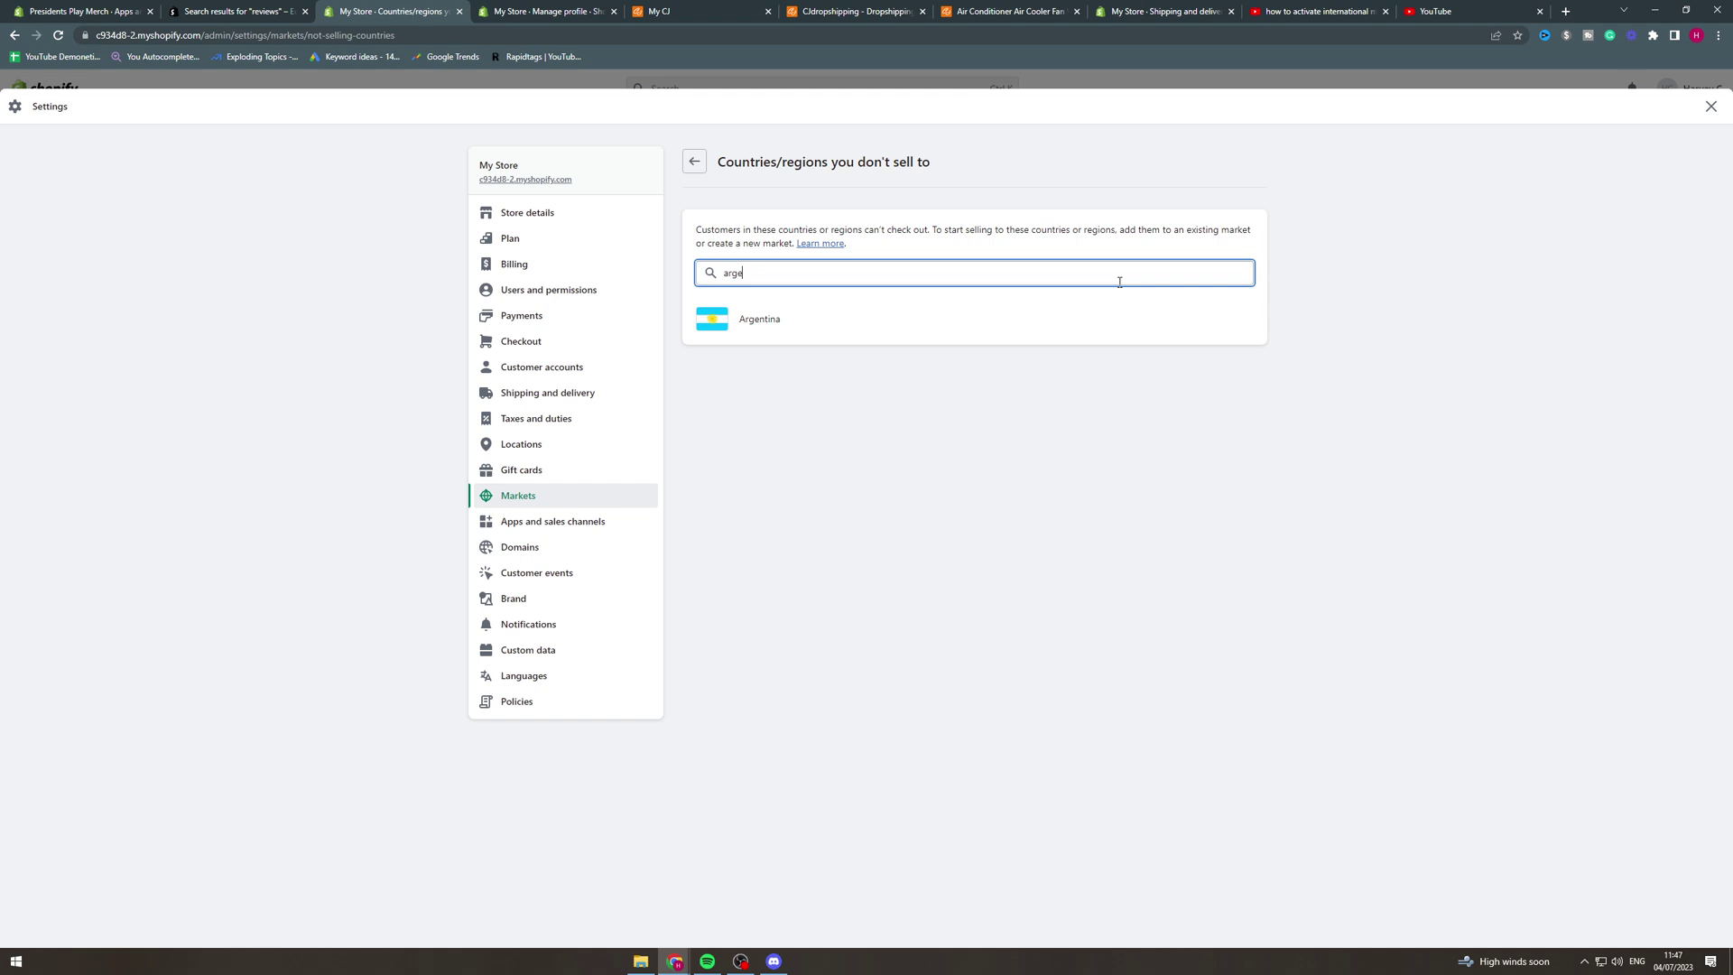
key(ctrl+a)
key(BackSpace)
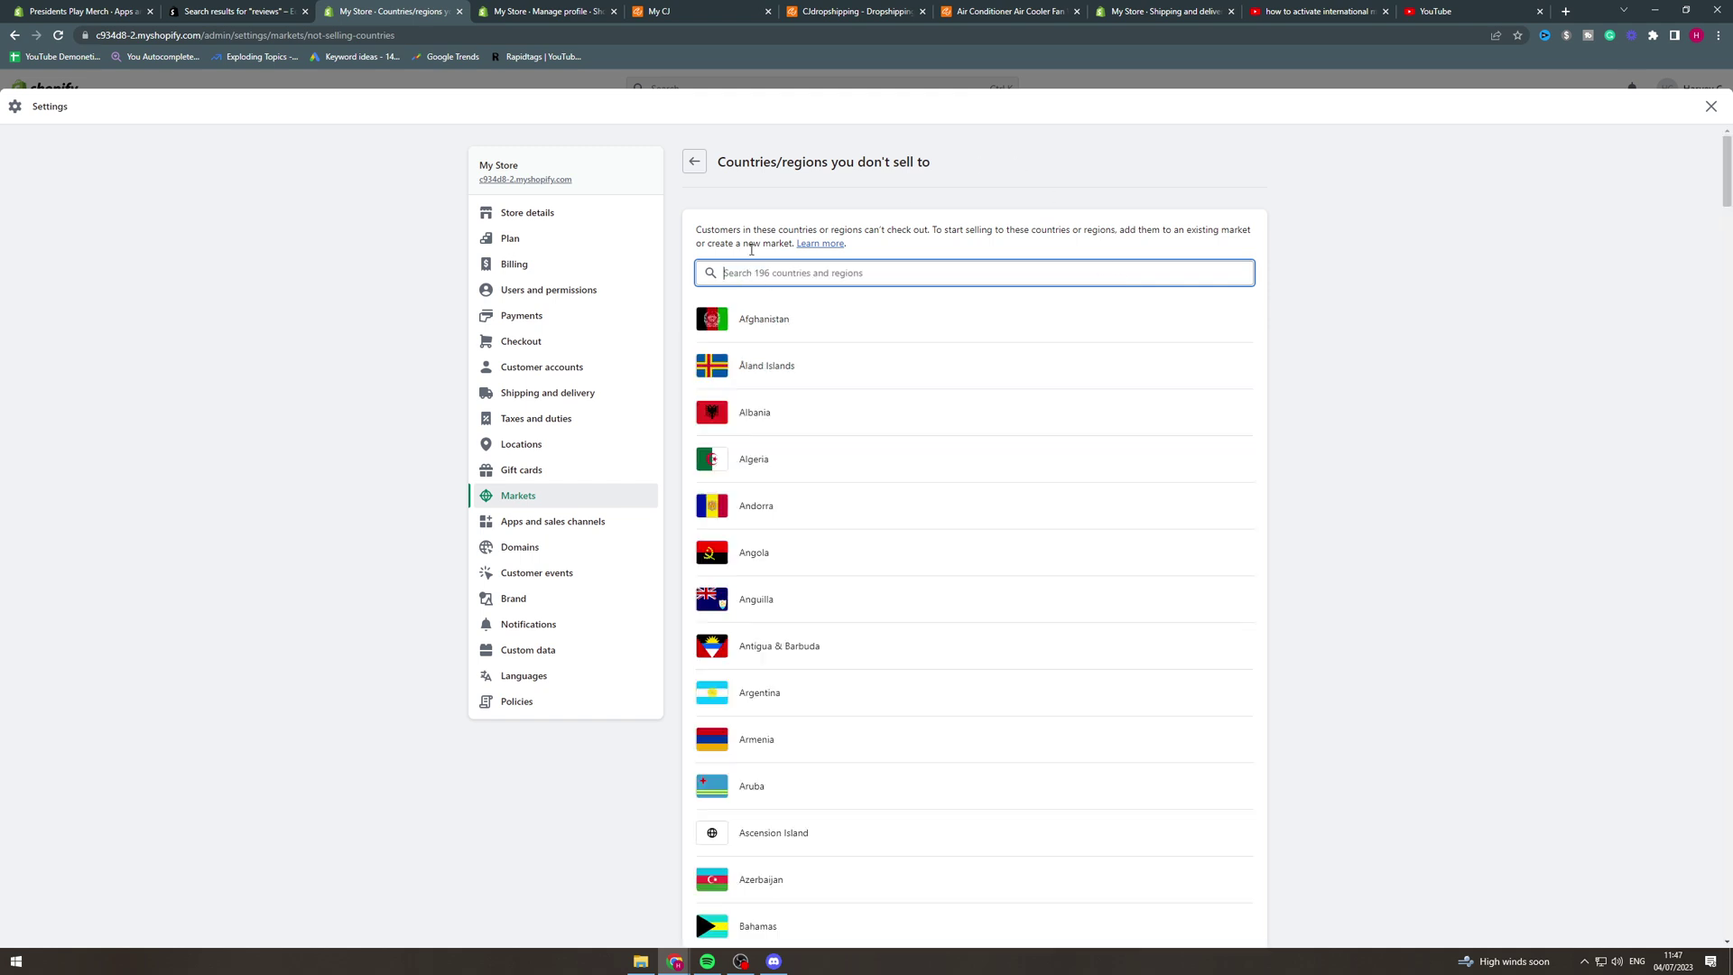
Return to the Markets overview listing United Kingdom, International and European Union
click(694, 162)
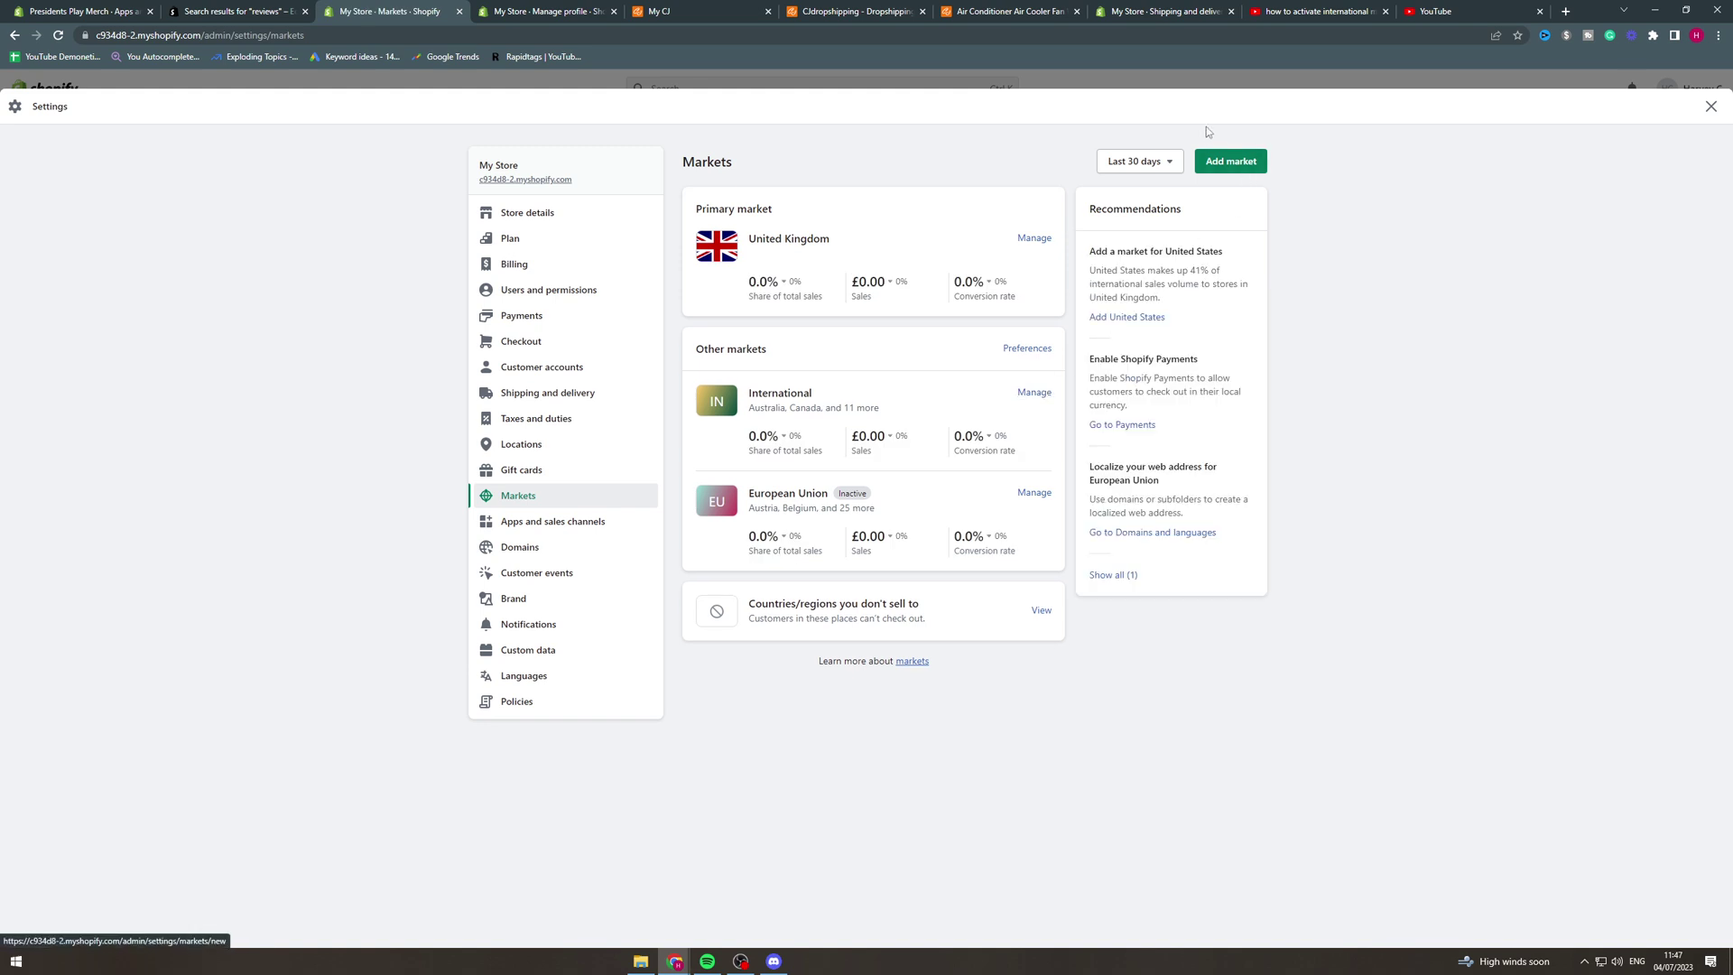